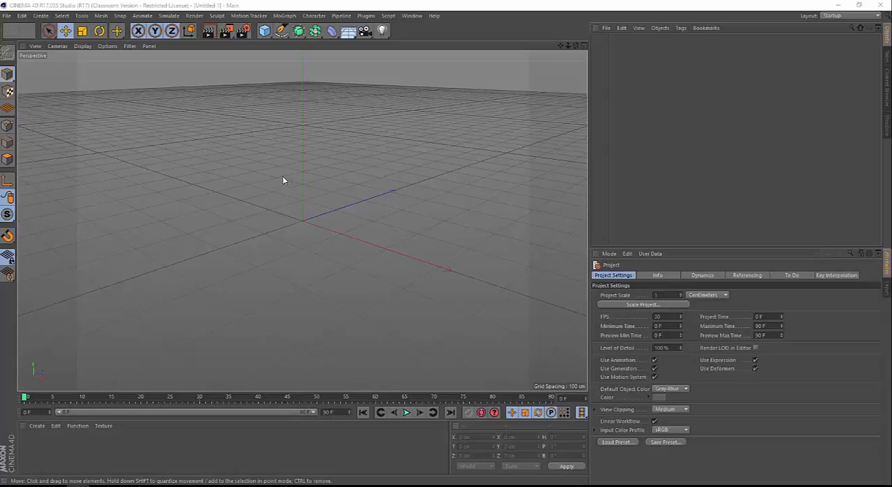
# Examine the empty scene's grid and world axes in the perspective view from different angles, positions and distances
pyautogui.moveTo(293, 166)
pyautogui.keyDown('alt'); pyautogui.mouseDown()
pyautogui.moveTo(265, 160)
pyautogui.moveTo(446, 229)
pyautogui.moveTo(225, 124)
pyautogui.moveTo(209, 251)
pyautogui.moveTo(367, 164)
pyautogui.moveTo(179, 177)
pyautogui.moveTo(315, 239)
pyautogui.moveTo(253, 132)
pyautogui.moveTo(261, 141)
pyautogui.mouseUp(); pyautogui.keyUp('alt')
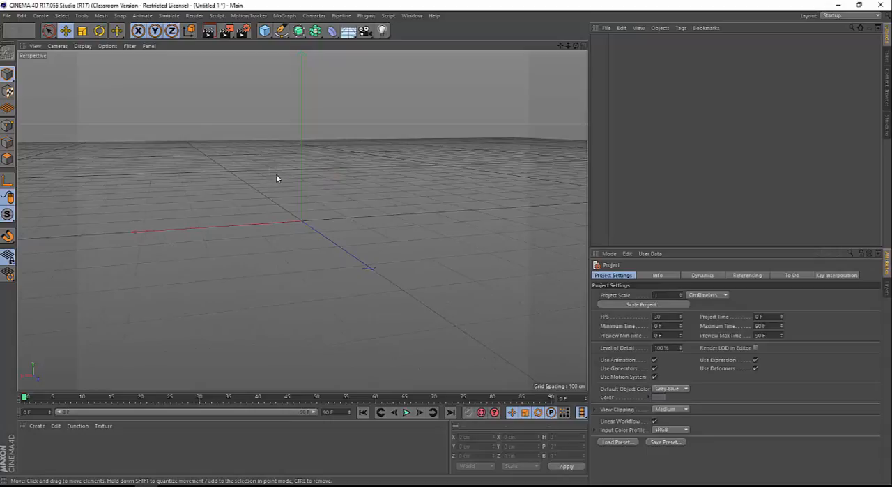
pyautogui.keyDown('alt'); pyautogui.moveTo(285, 170); pyautogui.dragTo(344, 191); pyautogui.keyUp('alt')
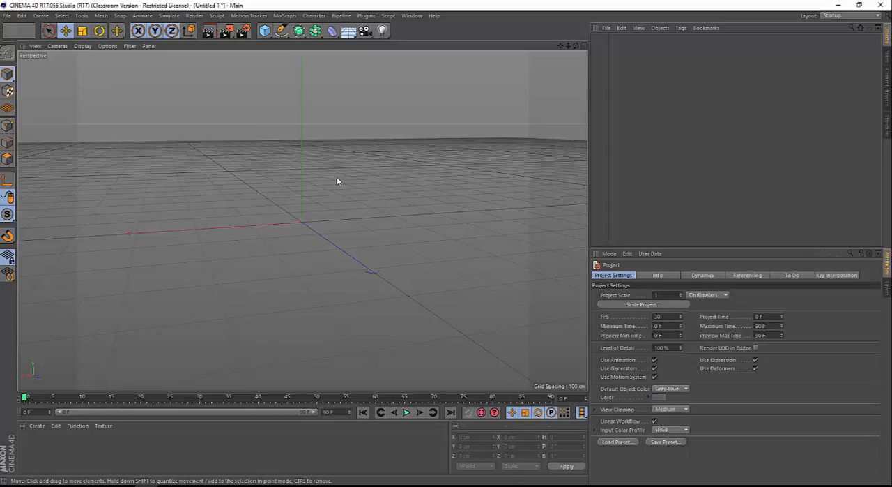
pyautogui.keyDown('alt'); pyautogui.moveTo(319, 193); pyautogui.dragTo(275, 185); pyautogui.keyUp('alt')
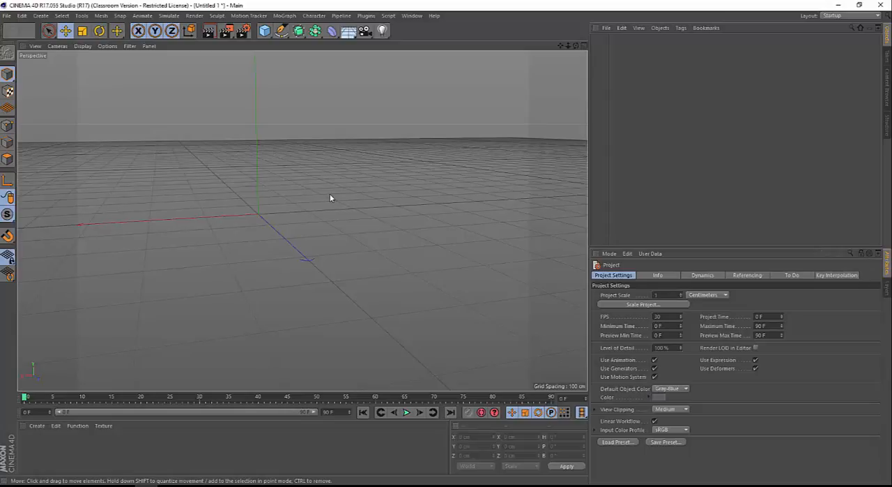
pyautogui.keyDown('alt'); pyautogui.moveTo(263, 174); pyautogui.dragTo(257, 157, button='middle'); pyautogui.keyUp('alt')
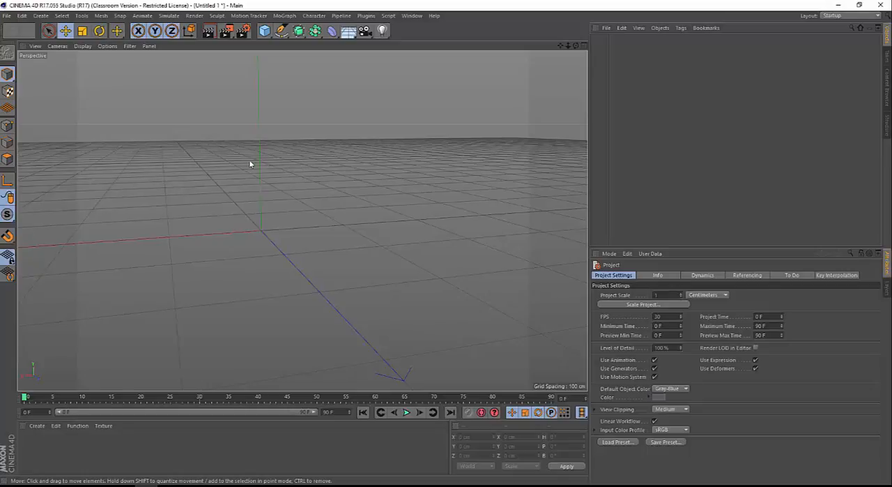
pyautogui.keyDown('alt'); pyautogui.moveTo(249, 164); pyautogui.dragTo(315, 203); pyautogui.keyUp('alt')
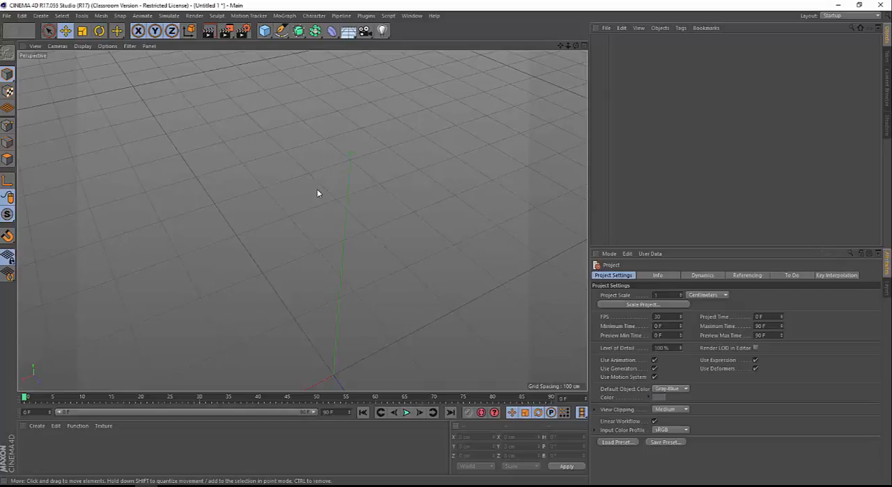
pyautogui.scroll(-5, 306, 200)
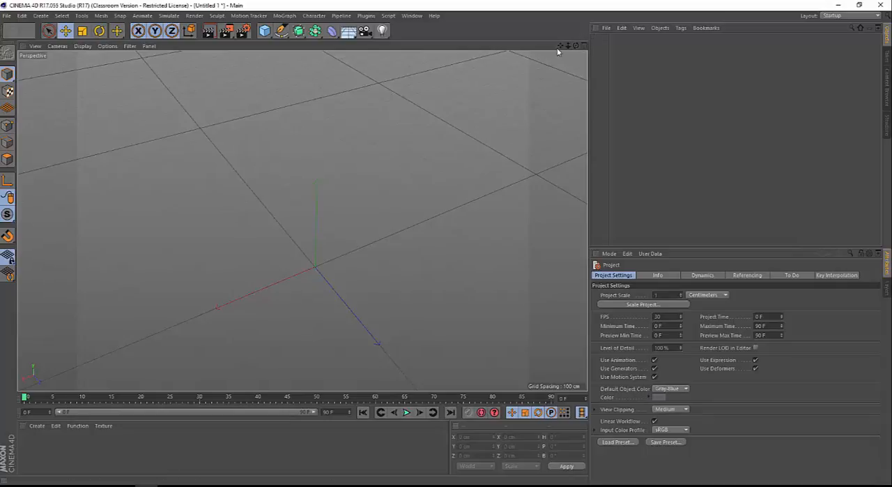
pyautogui.moveTo(560, 45); pyautogui.dragTo(516, 47)
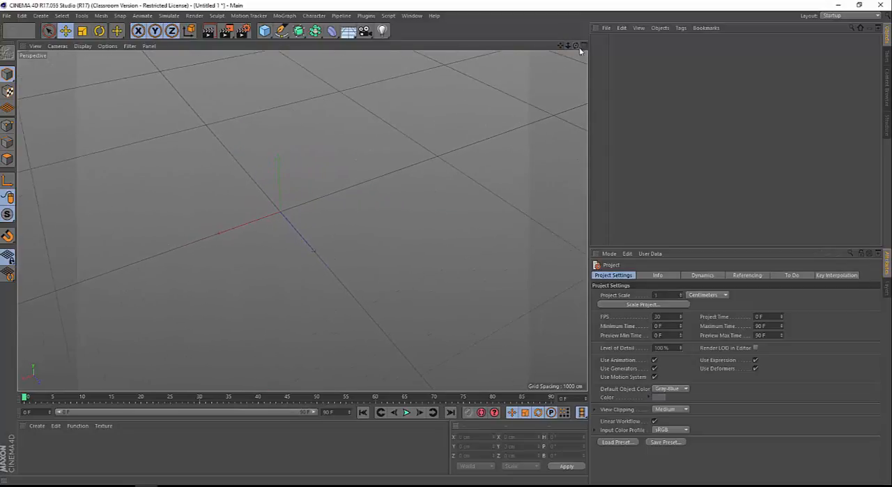
pyautogui.moveTo(576, 46)
pyautogui.mouseDown()
pyautogui.moveTo(575, 87)
pyautogui.moveTo(568, 70)
pyautogui.moveTo(558, 73)
pyautogui.moveTo(561, 48)
pyautogui.moveTo(571, 70)
pyautogui.moveTo(578, 47)
pyautogui.mouseUp()
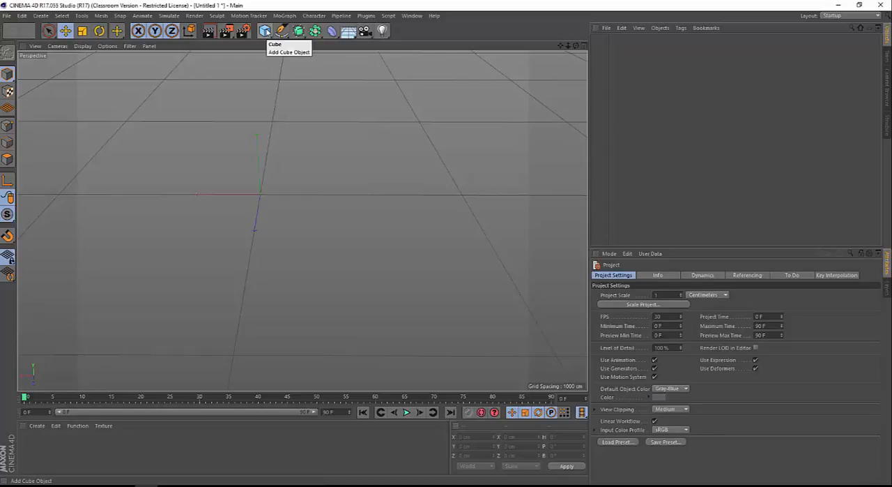
# Add a cube, convert it to an editable polygon object and switch to polygon editing
pyautogui.click(265, 31)
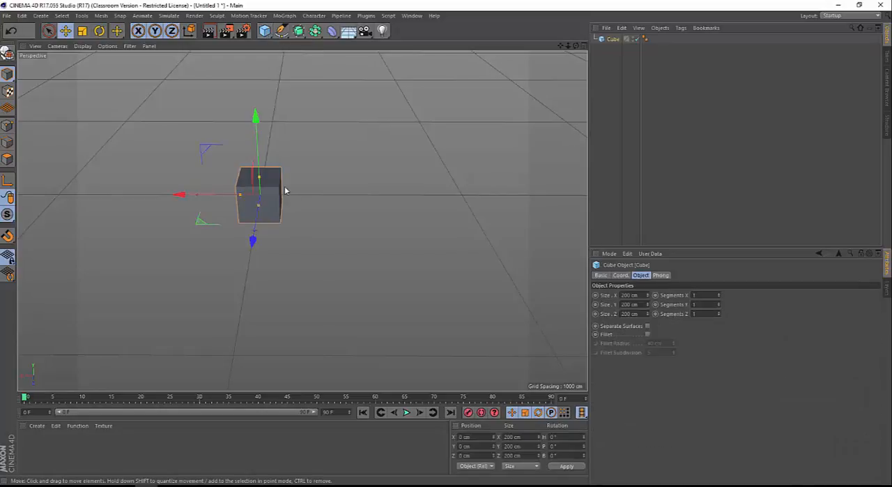
pyautogui.scroll(5, 282, 191)
pyautogui.keyDown('alt'); pyautogui.moveTo(279, 193); pyautogui.dragTo(315, 226); pyautogui.keyUp('alt')
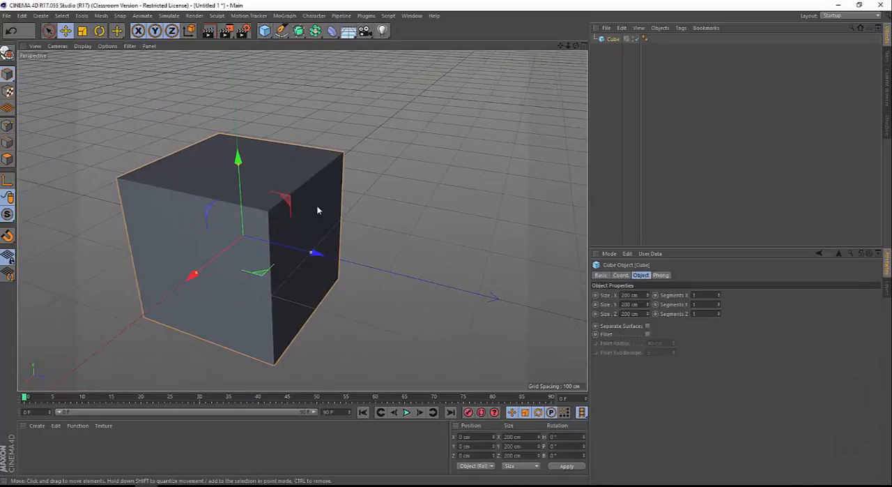
pyautogui.press('c')
pyautogui.click(11, 161)
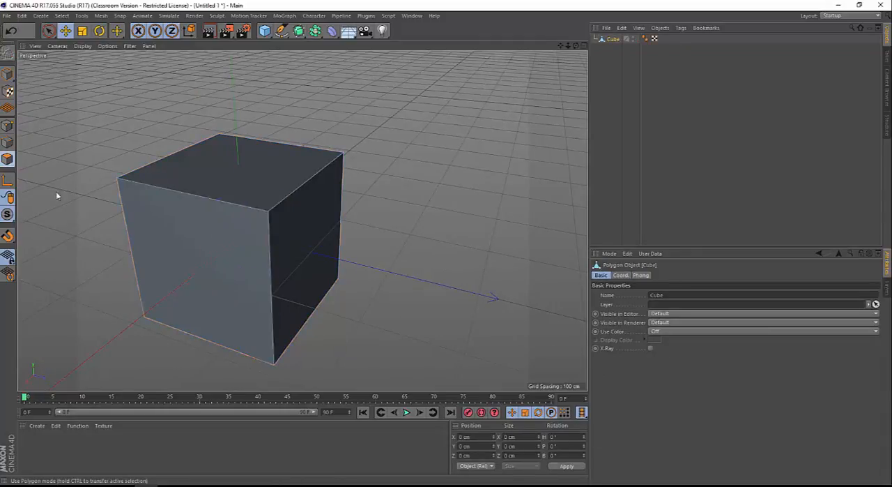
# Inset the cube's +X face by about 29.7 cm and extrude the inner face out to about X 374 cm
pyautogui.click(174, 249)
pyautogui.press('i')
pyautogui.moveTo(367, 249); pyautogui.dragTo(457, 115)
pyautogui.keyDown('alt'); pyautogui.moveTo(478, 95); pyautogui.dragTo(465, 157); pyautogui.keyUp('alt')
pyautogui.keyDown('alt'); pyautogui.moveTo(335, 225); pyautogui.dragTo(236, 244); pyautogui.keyUp('alt')
pyautogui.keyDown('ctrl'); pyautogui.moveTo(239, 203); pyautogui.dragTo(60, 223); pyautogui.keyUp('ctrl')
pyautogui.keyDown('alt'); pyautogui.moveTo(239, 236); pyautogui.dragTo(246, 227); pyautogui.keyUp('alt')
pyautogui.keyDown('alt'); pyautogui.moveTo(243, 232); pyautogui.dragTo(376, 201, button='middle'); pyautogui.keyUp('alt')
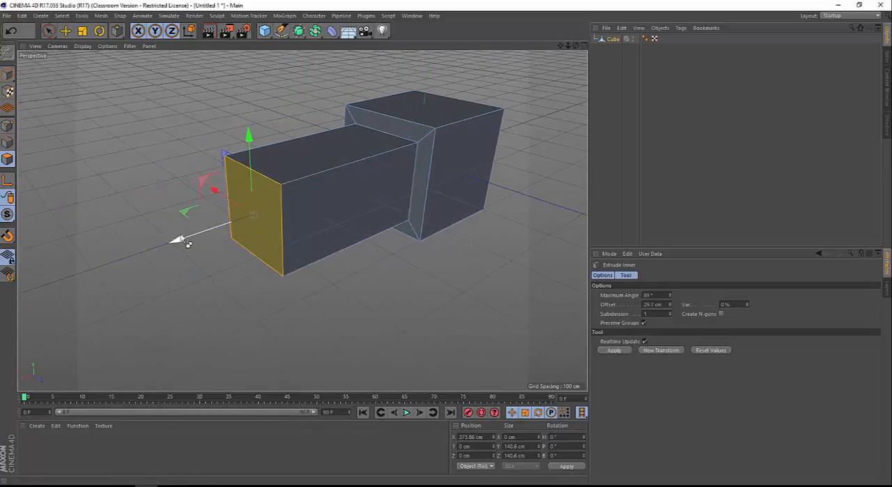
# Extrude the arm's end face about 159 cm further, and extrude that new segment's +Z side face to about Z 282 cm
pyautogui.keyDown('ctrl'); pyautogui.moveTo(180, 241); pyautogui.dragTo(69, 273); pyautogui.keyUp('ctrl')
pyautogui.click(229, 247)
pyautogui.keyDown('alt'); pyautogui.moveTo(216, 256); pyautogui.dragTo(284, 284); pyautogui.keyUp('alt')
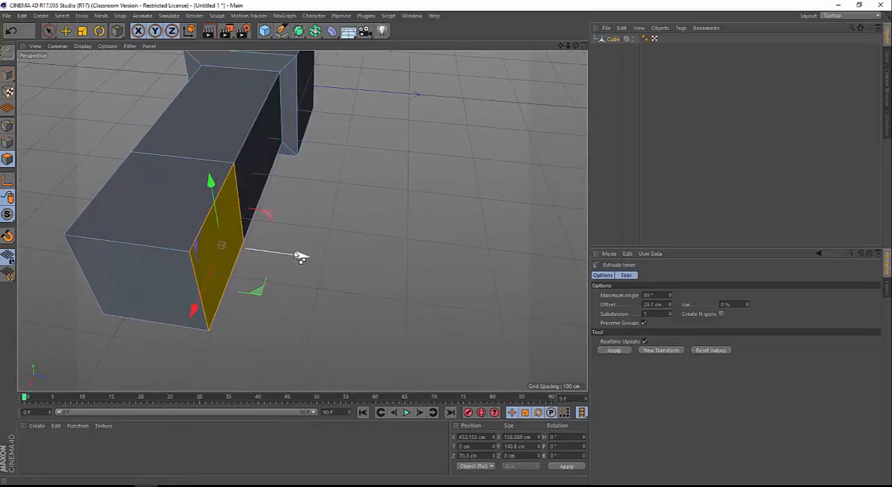
pyautogui.keyDown('ctrl'); pyautogui.moveTo(300, 256); pyautogui.dragTo(471, 291); pyautogui.keyUp('ctrl')
pyautogui.keyDown('alt'); pyautogui.moveTo(469, 291); pyautogui.dragTo(297, 281, button='right'); pyautogui.keyUp('alt')
# Examine the bent block model from several angles and distances in the perspective view
pyautogui.keyDown('alt'); pyautogui.moveTo(348, 257); pyautogui.dragTo(201, 260); pyautogui.keyUp('alt')
pyautogui.keyDown('alt'); pyautogui.moveTo(415, 251); pyautogui.dragTo(302, 219, button='middle'); pyautogui.keyUp('alt')
pyautogui.keyDown('alt'); pyautogui.moveTo(302, 219); pyautogui.dragTo(200, 211); pyautogui.keyUp('alt')
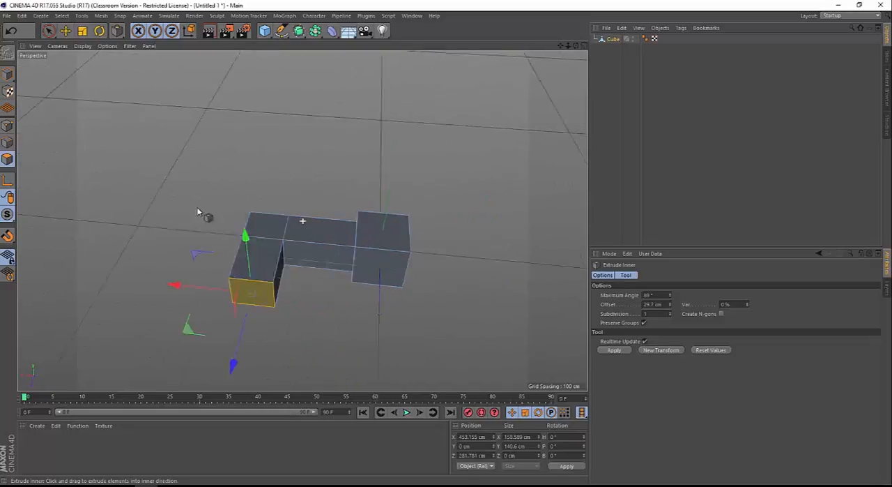
pyautogui.keyDown('alt'); pyautogui.moveTo(318, 239); pyautogui.dragTo(231, 235, button='middle'); pyautogui.keyUp('alt')
pyautogui.keyDown('alt'); pyautogui.moveTo(231, 235); pyautogui.dragTo(188, 229); pyautogui.keyUp('alt')
pyautogui.keyDown('alt'); pyautogui.moveTo(187, 229); pyautogui.dragTo(242, 225, button='right'); pyautogui.keyUp('alt')
pyautogui.keyDown('alt'); pyautogui.moveTo(242, 226); pyautogui.dragTo(276, 209, button='middle'); pyautogui.keyUp('alt')
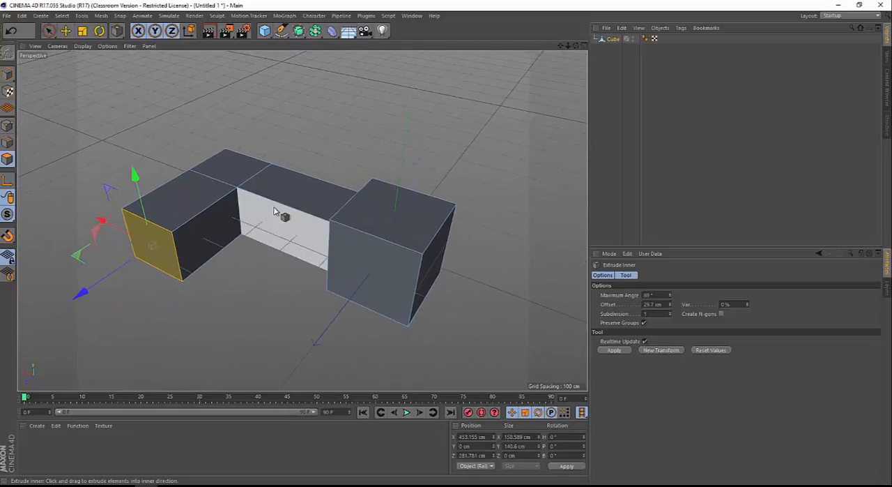
pyautogui.keyDown('alt'); pyautogui.moveTo(269, 211); pyautogui.dragTo(285, 208, button='right'); pyautogui.keyUp('alt')
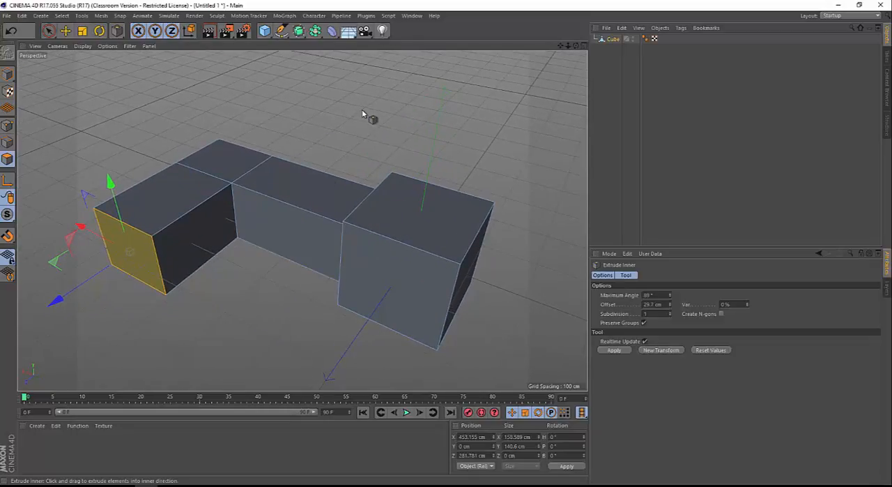
# Show the four-view layout and examine the model in the Top view at different distances
pyautogui.middleClick(334, 141)
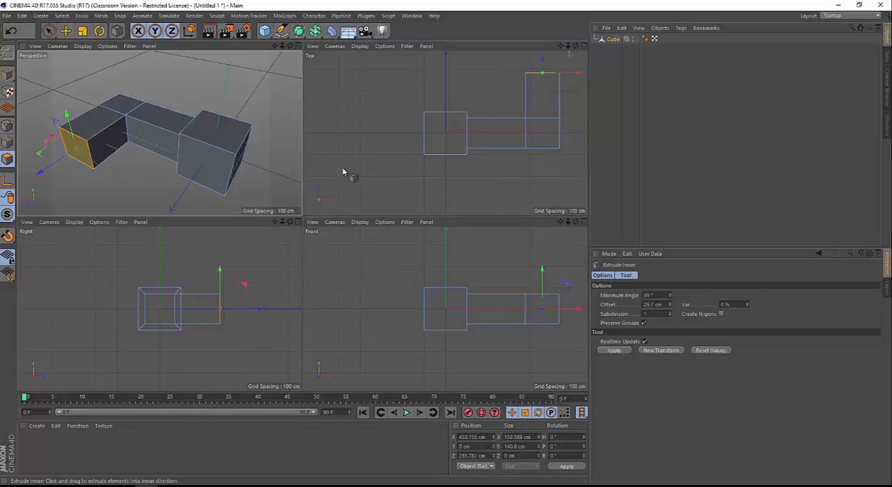
pyautogui.middleClick(370, 127)
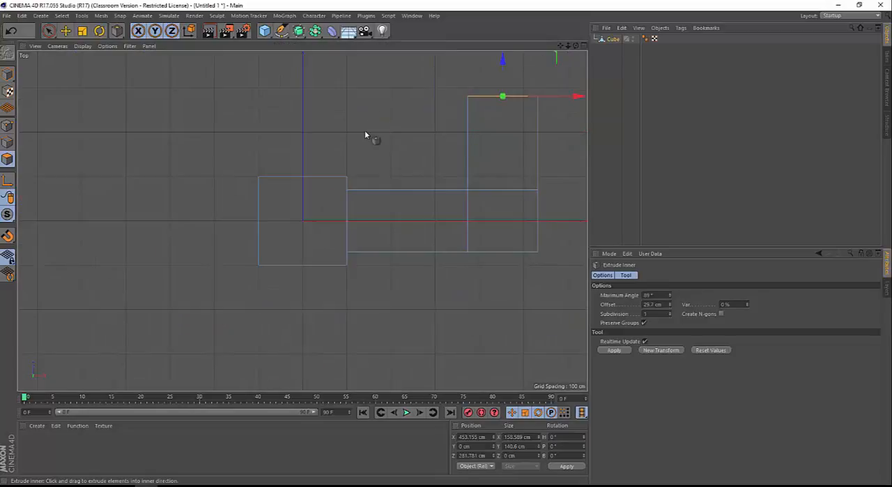
pyautogui.scroll(-6, 282, 215)
pyautogui.scroll(5, 305, 214)
pyautogui.scroll(-2, 295, 205)
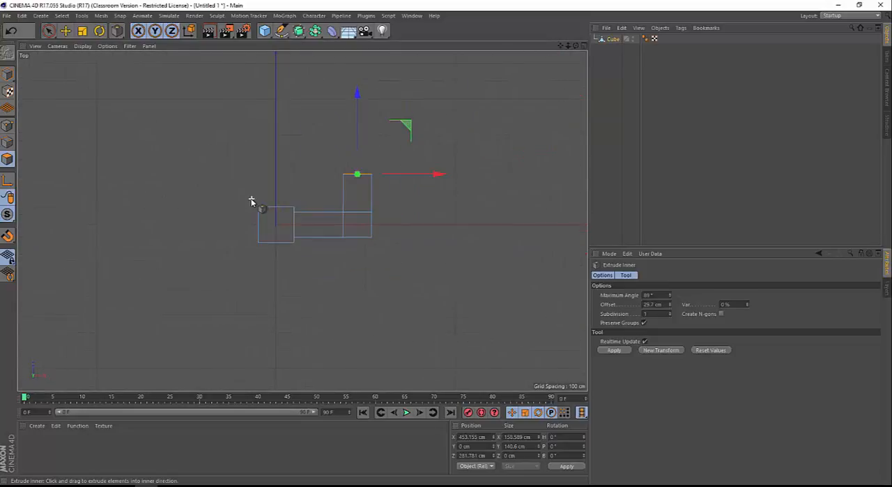
pyautogui.scroll(2, 265, 203)
pyautogui.scroll(1, 279, 205)
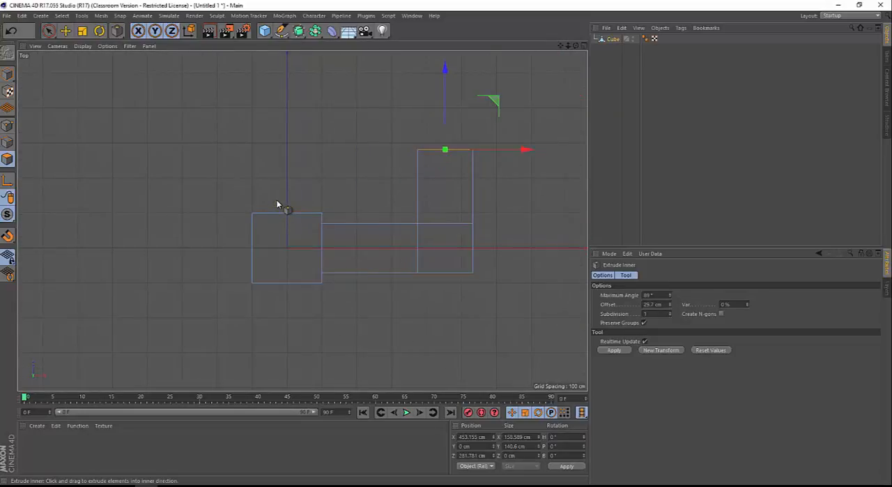
# Compare the model in the perspective, four-view and Right views, ending on the full perspective view
pyautogui.middleClick(340, 193)
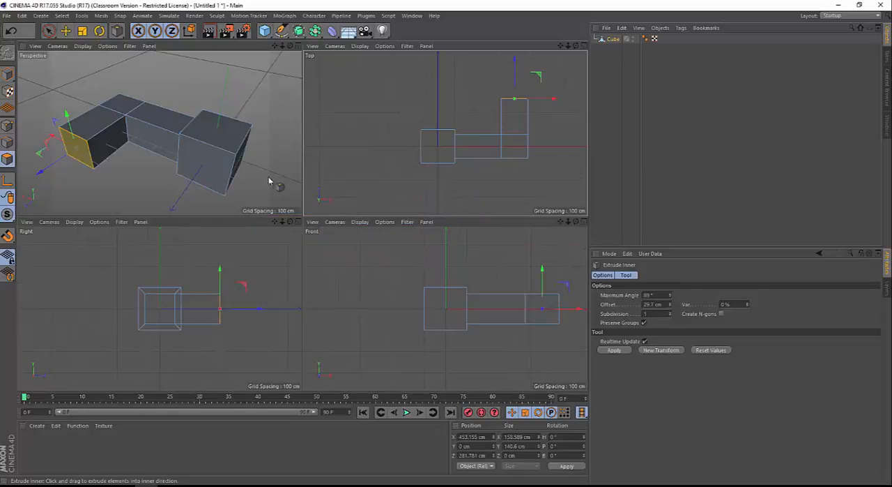
pyautogui.middleClick(245, 176)
pyautogui.scroll(-4, 278, 175)
pyautogui.scroll(4, 334, 176)
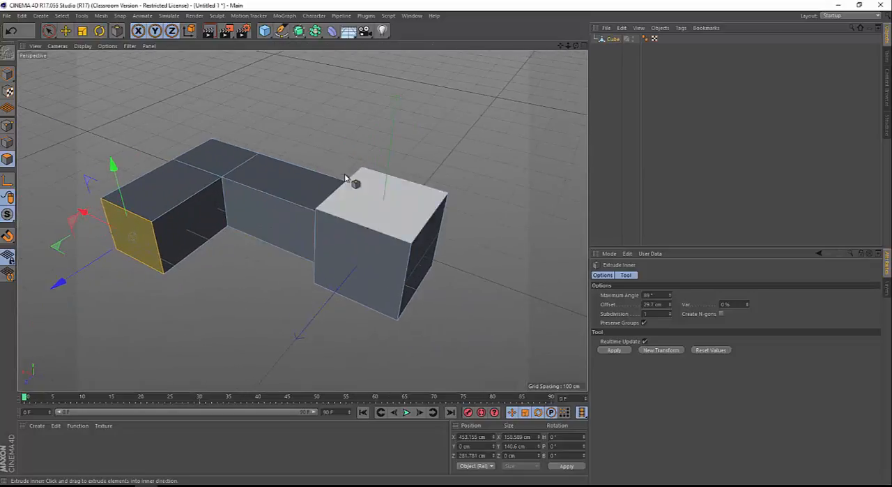
pyautogui.middleClick(390, 168)
pyautogui.middleClick(390, 168)
pyautogui.middleClick(390, 169)
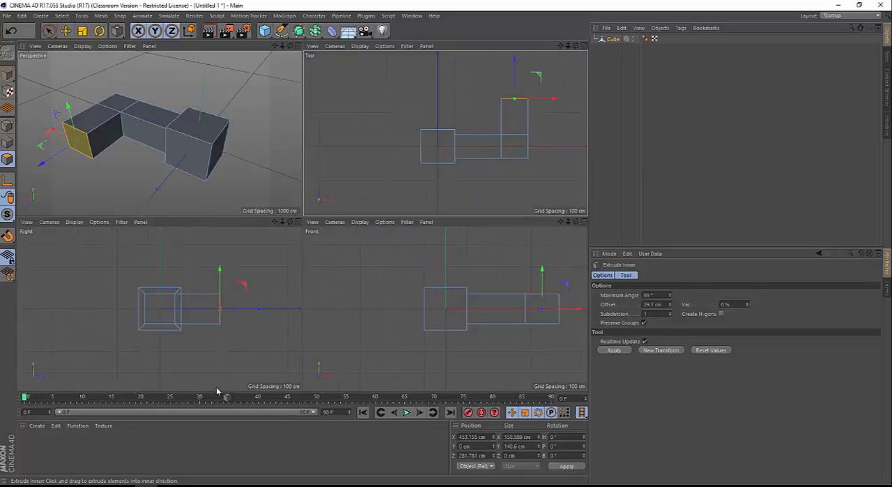
pyautogui.middleClick(226, 324)
pyautogui.middleClick(228, 321)
pyautogui.middleClick(250, 186)
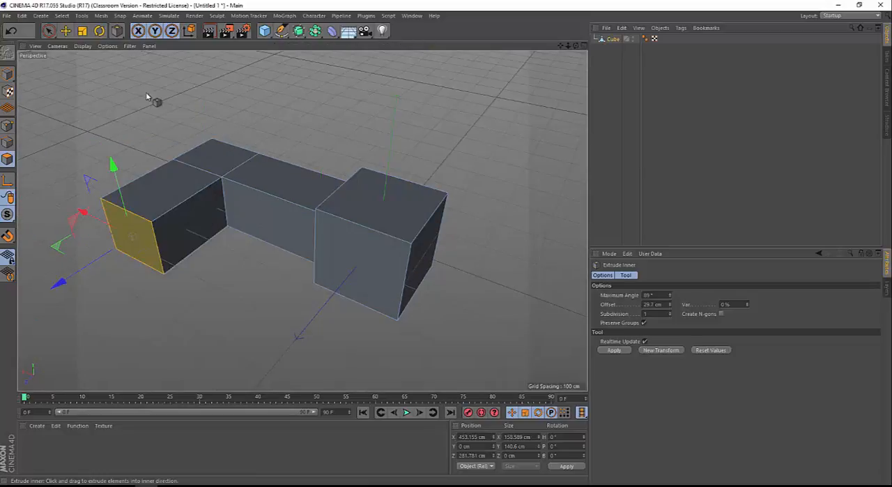
# Select the whole cube object in model mode and rotate it to a bank angle of -90° so the arm stands upright
pyautogui.click(48, 30)
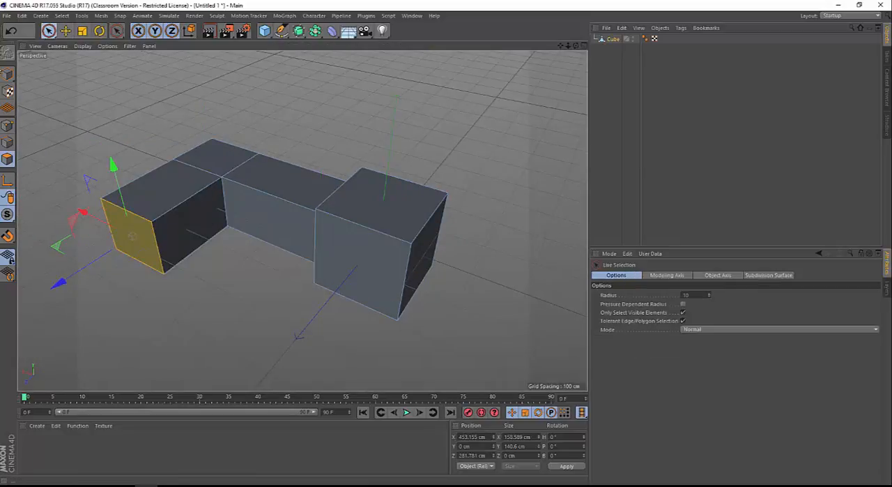
pyautogui.click(13, 75)
pyautogui.click(398, 228)
pyautogui.press('r')
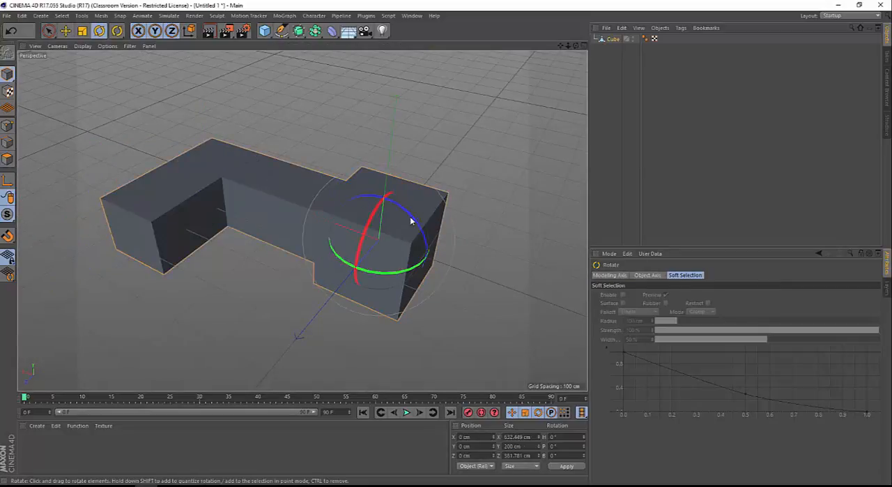
pyautogui.moveTo(398, 213); pyautogui.dragTo(284, 209)
pyautogui.scroll(-5, 303, 237)
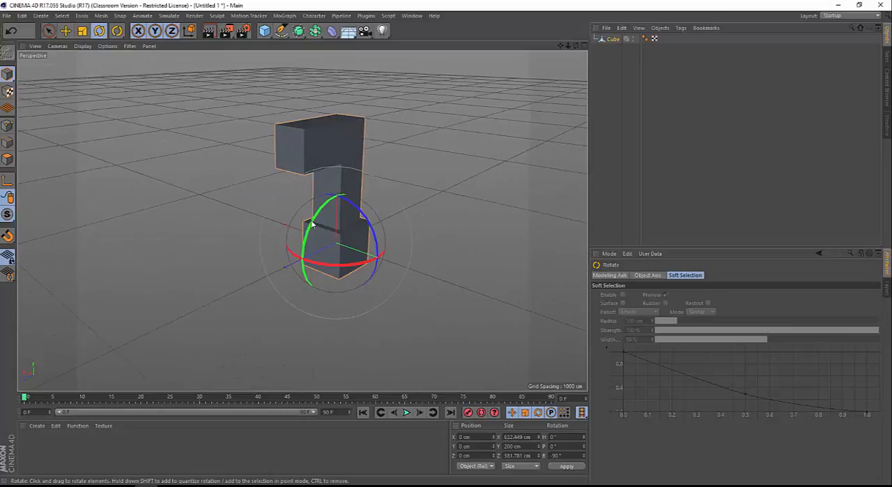
# Examine the upright model's profile in the Right view at different distances and deselect it
pyautogui.middleClick(341, 244)
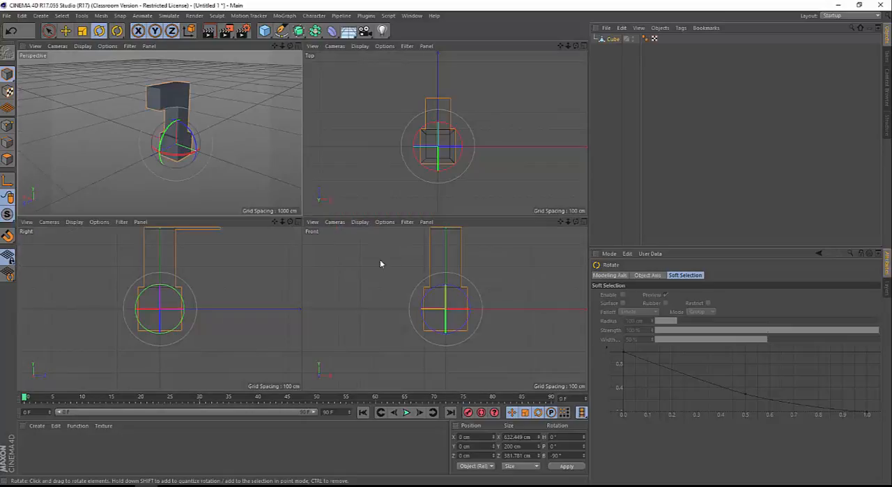
pyautogui.middleClick(234, 278)
pyautogui.scroll(-7, 235, 274)
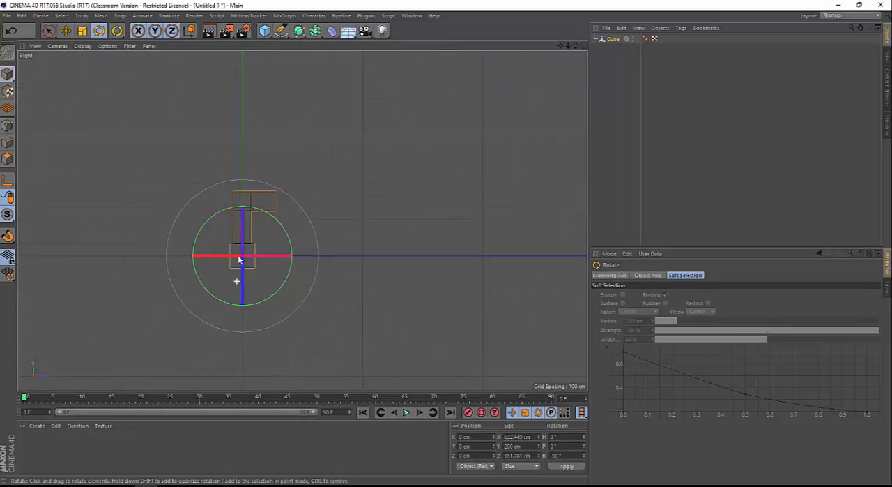
pyautogui.scroll(7, 239, 189)
pyautogui.scroll(-3, 238, 179)
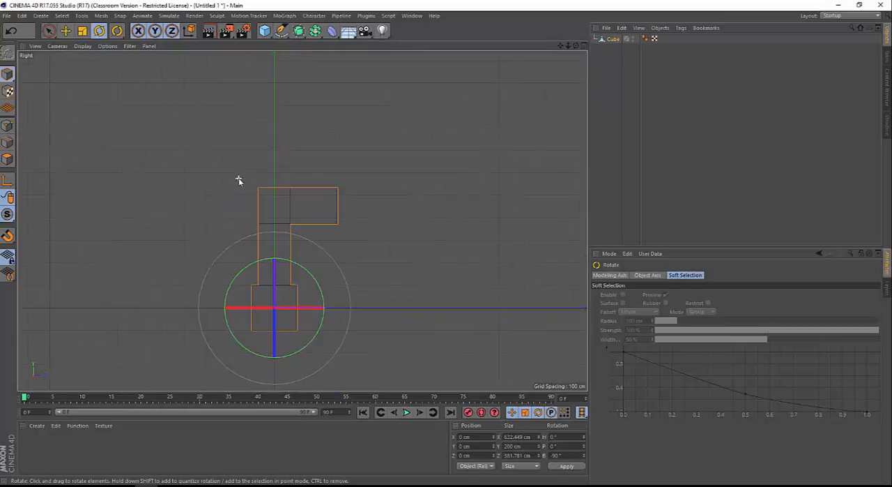
pyautogui.click(408, 282)
pyautogui.scroll(4, 235, 277)
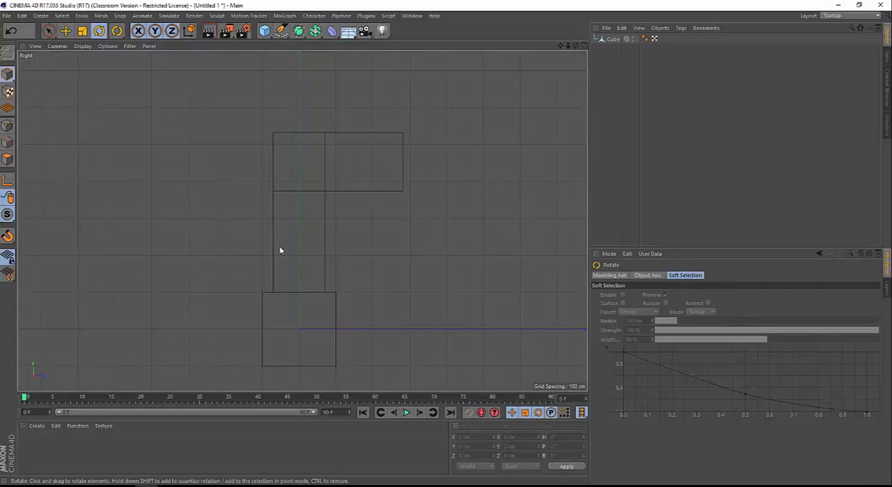
# Return to the full perspective view and examine the upright model there with nothing selected
pyautogui.middleClick(280, 245)
pyautogui.middleClick(235, 174)
pyautogui.scroll(3, 370, 240)
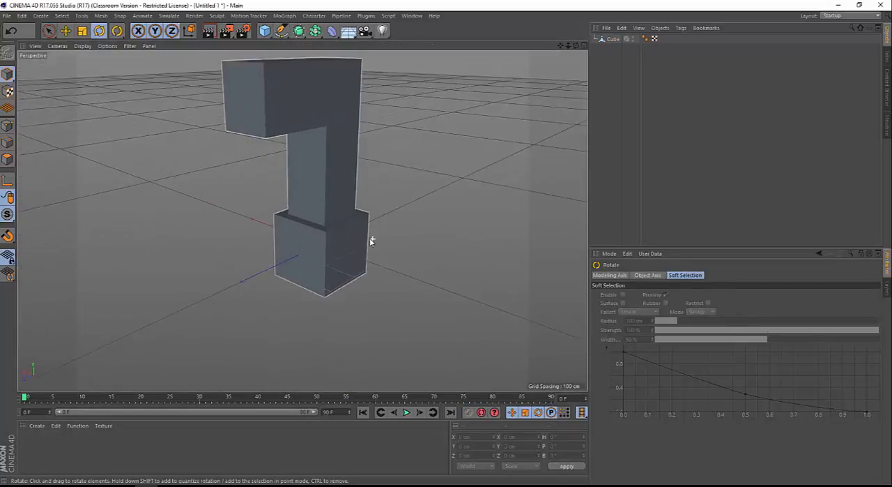
pyautogui.scroll(-2, 307, 309)
pyautogui.scroll(4, 334, 225)
pyautogui.scroll(-4, 339, 230)
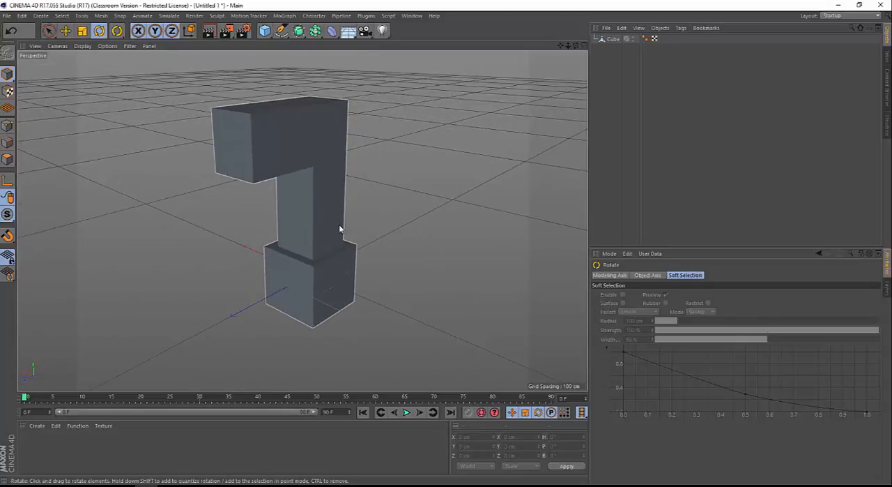
pyautogui.scroll(3, 330, 199)
pyautogui.click(250, 220)
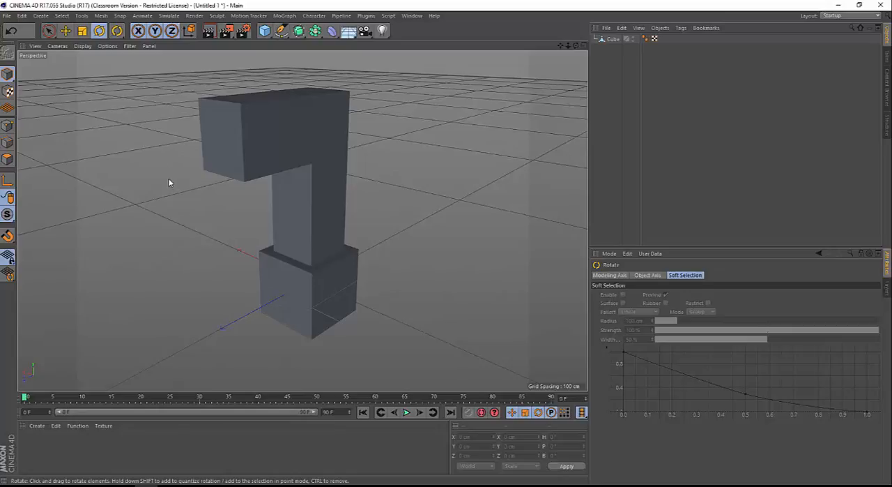
# Add a light to the scene and move it to about X -87, Y 408, Z 369 cm, beside the model's arm
pyautogui.click(82, 46)
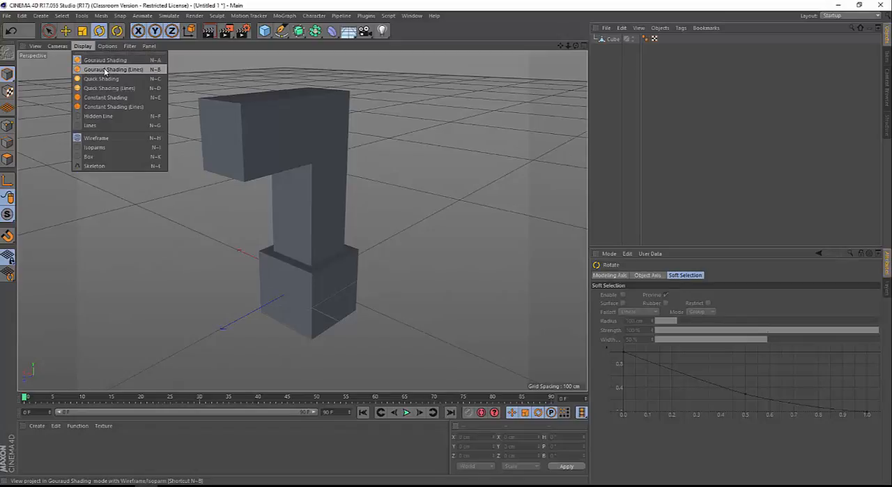
pyautogui.click(382, 32)
pyautogui.click(382, 32)
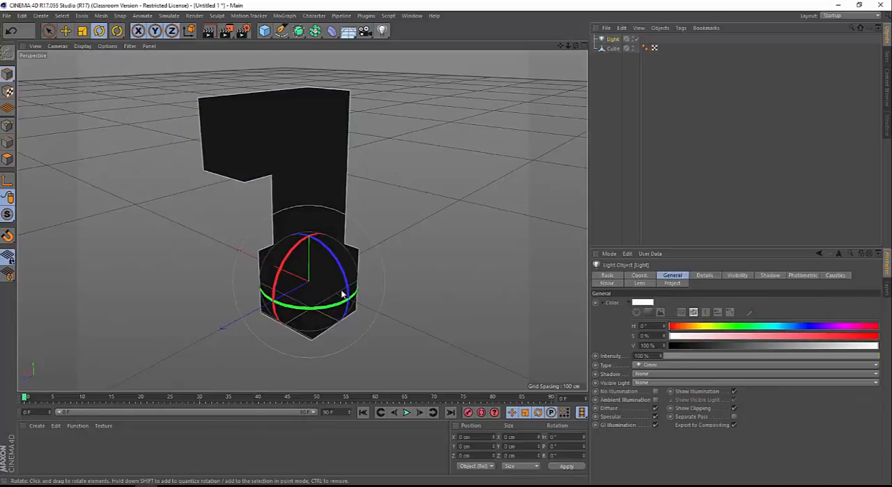
pyautogui.press('e')
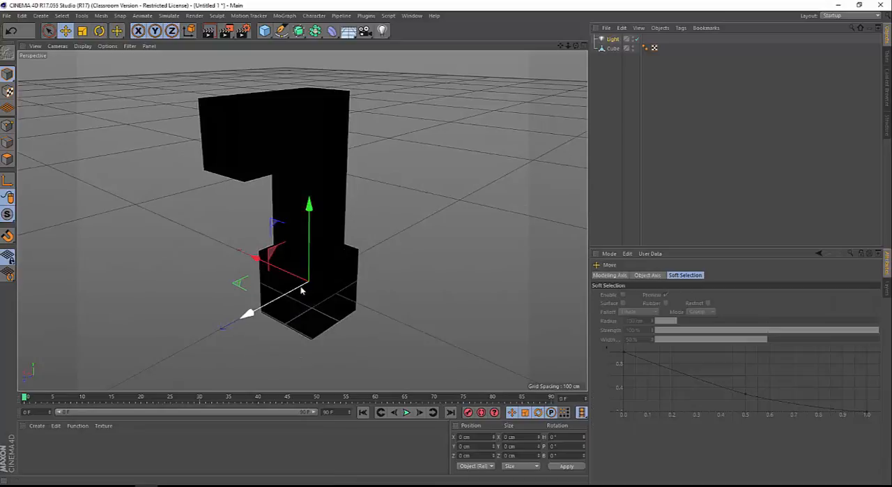
pyautogui.moveTo(301, 290)
pyautogui.mouseDown()
pyautogui.moveTo(233, 313)
pyautogui.moveTo(309, 342)
pyautogui.moveTo(318, 308)
pyautogui.moveTo(304, 145)
pyautogui.moveTo(272, 167)
pyautogui.moveTo(213, 182)
pyautogui.moveTo(174, 174)
pyautogui.moveTo(184, 175)
pyautogui.mouseUp()
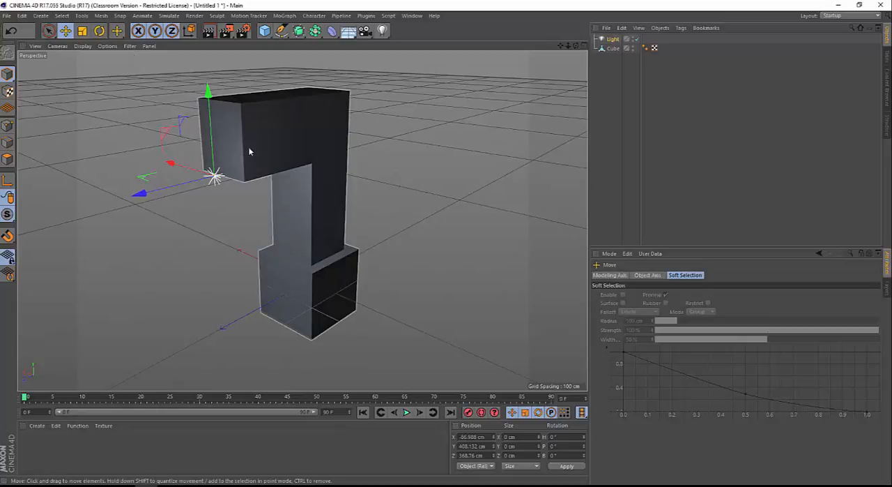
pyautogui.moveTo(252, 152)
pyautogui.keyDown('alt'); pyautogui.mouseDown()
pyautogui.moveTo(154, 173)
pyautogui.moveTo(49, 143)
pyautogui.moveTo(43, 163)
pyautogui.moveTo(152, 184)
pyautogui.moveTo(132, 90)
pyautogui.mouseUp(); pyautogui.keyUp('alt')
# Try the Quick Shading and Quick Shading (Lines) display modes on the perspective view of the model
pyautogui.click(83, 47)
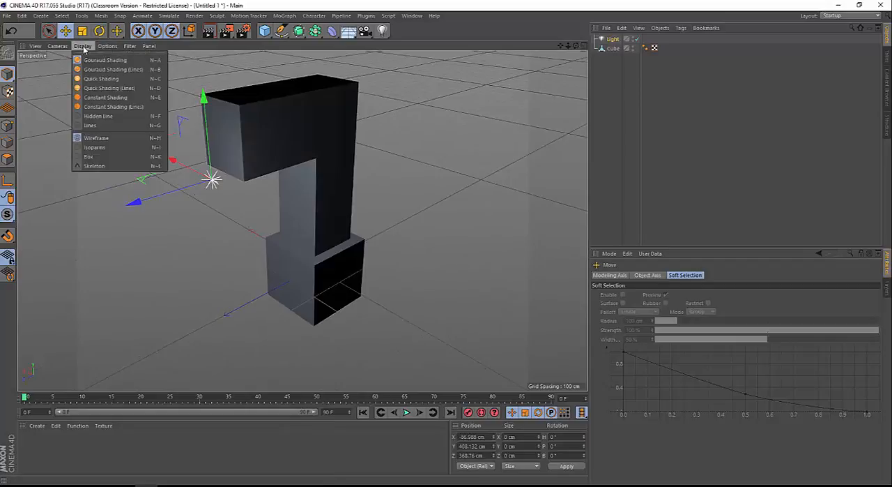
pyautogui.click(100, 82)
pyautogui.moveTo(122, 98)
pyautogui.keyDown('alt'); pyautogui.mouseDown()
pyautogui.moveTo(244, 157)
pyautogui.moveTo(238, 153)
pyautogui.moveTo(225, 204)
pyautogui.moveTo(244, 193)
pyautogui.moveTo(251, 175)
pyautogui.moveTo(245, 137)
pyautogui.mouseUp(); pyautogui.keyUp('alt')
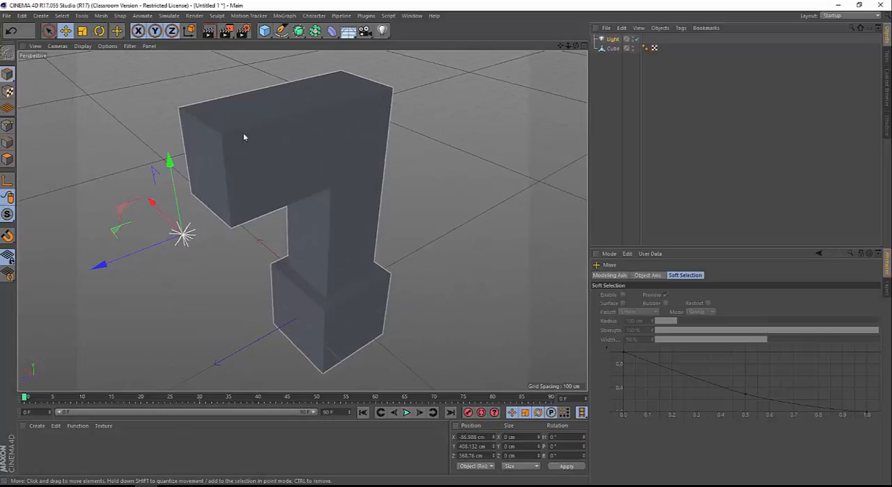
pyautogui.click(76, 46)
pyautogui.click(105, 75)
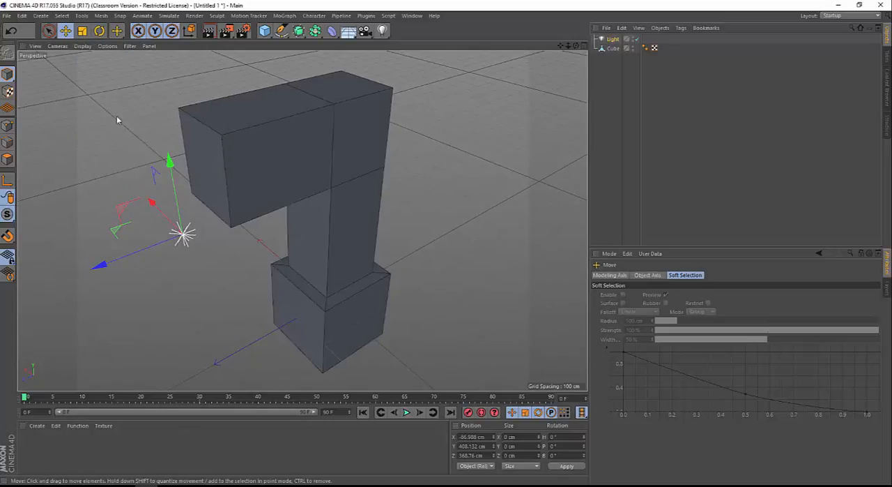
pyautogui.keyDown('alt'); pyautogui.moveTo(356, 167); pyautogui.dragTo(388, 160); pyautogui.keyUp('alt')
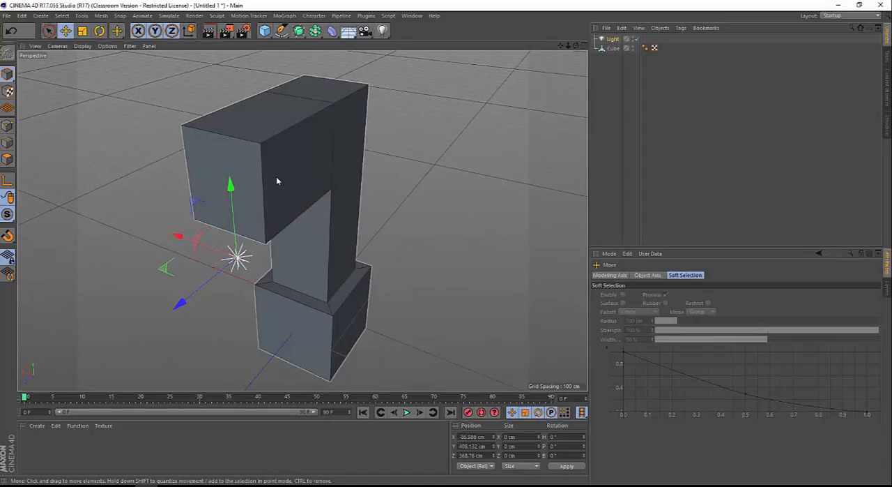
# Set the perspective view's display mode to Constant Shading (Lines)
pyautogui.click(84, 46)
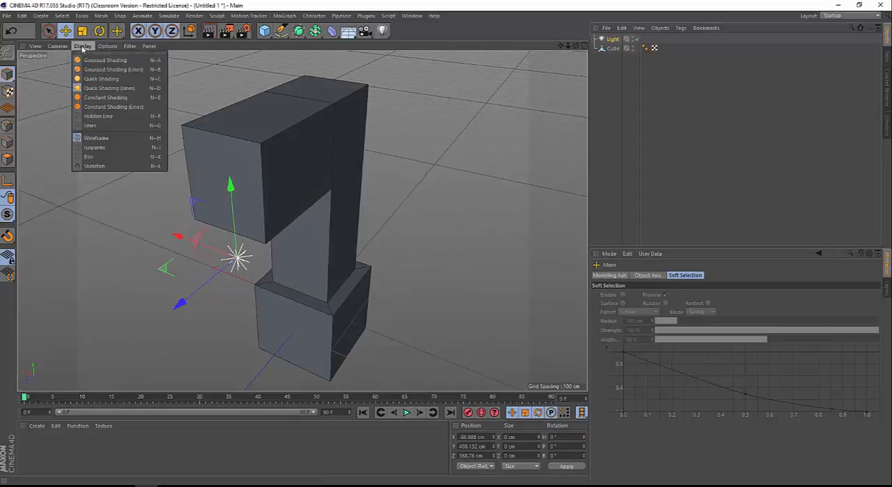
pyautogui.click(100, 107)
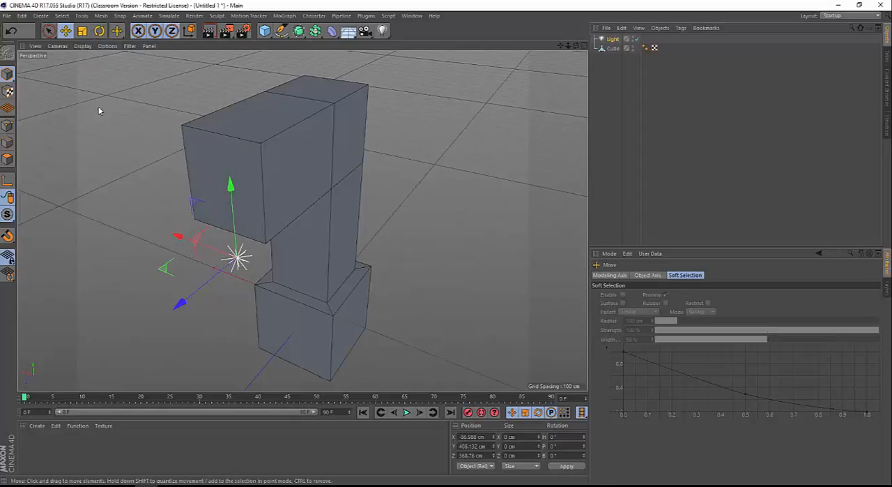
pyautogui.moveTo(418, 253)
pyautogui.keyDown('alt'); pyautogui.mouseDown()
pyautogui.moveTo(350, 215)
pyautogui.moveTo(174, 226)
pyautogui.moveTo(313, 289)
pyautogui.moveTo(415, 236)
pyautogui.moveTo(502, 216)
pyautogui.moveTo(493, 198)
pyautogui.moveTo(468, 232)
pyautogui.moveTo(340, 239)
pyautogui.moveTo(294, 177)
pyautogui.moveTo(273, 199)
pyautogui.moveTo(284, 245)
pyautogui.mouseUp(); pyautogui.keyUp('alt')
pyautogui.keyDown('alt'); pyautogui.moveTo(286, 235); pyautogui.dragTo(308, 230, button='right'); pyautogui.keyUp('alt')
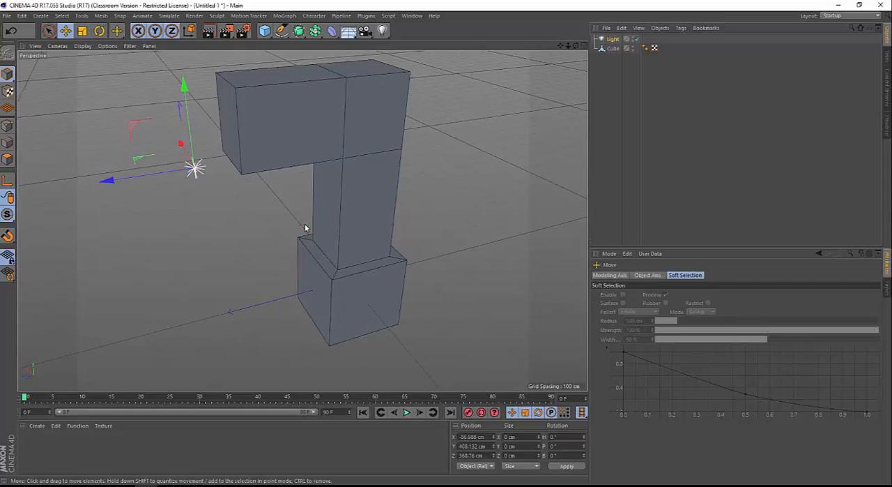
# Examine the constant-shaded model with its edge lines from different angles and distances
pyautogui.keyDown('alt'); pyautogui.moveTo(306, 215); pyautogui.dragTo(253, 206); pyautogui.keyUp('alt')
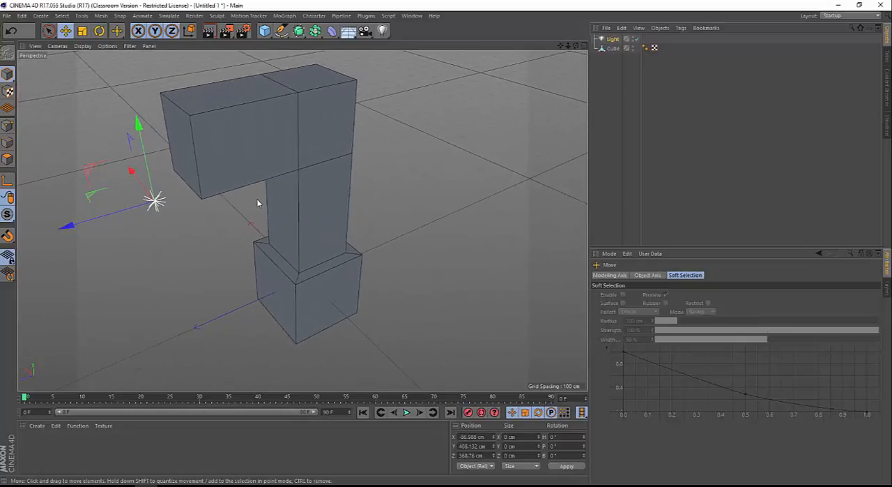
pyautogui.moveTo(300, 200)
pyautogui.keyDown('alt'); pyautogui.mouseDown()
pyautogui.moveTo(281, 207)
pyautogui.moveTo(293, 203)
pyautogui.moveTo(309, 223)
pyautogui.moveTo(285, 200)
pyautogui.mouseUp(); pyautogui.keyUp('alt')
pyautogui.moveTo(285, 197)
pyautogui.keyDown('alt'); pyautogui.mouseDown(button='right')
pyautogui.moveTo(252, 213)
pyautogui.moveTo(291, 196)
pyautogui.moveTo(272, 186)
pyautogui.mouseUp(button='right'); pyautogui.keyUp('alt')
pyautogui.keyDown('alt'); pyautogui.moveTo(272, 186); pyautogui.dragTo(298, 149, button='middle'); pyautogui.keyUp('alt')
pyautogui.keyDown('alt'); pyautogui.moveTo(282, 208); pyautogui.dragTo(280, 219, button='right'); pyautogui.keyUp('alt')
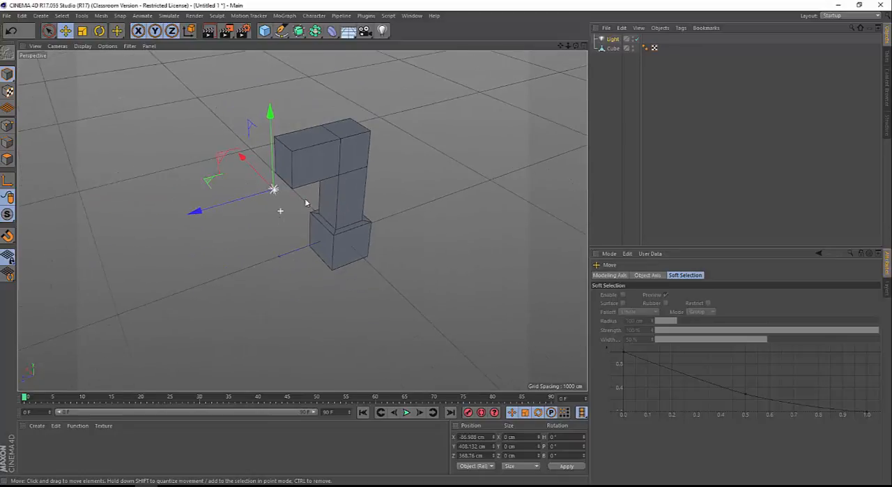
pyautogui.keyDown('alt'); pyautogui.moveTo(313, 194); pyautogui.dragTo(271, 228, button='middle'); pyautogui.keyUp('alt')
pyautogui.keyDown('alt'); pyautogui.moveTo(292, 217); pyautogui.dragTo(314, 209); pyautogui.keyUp('alt')
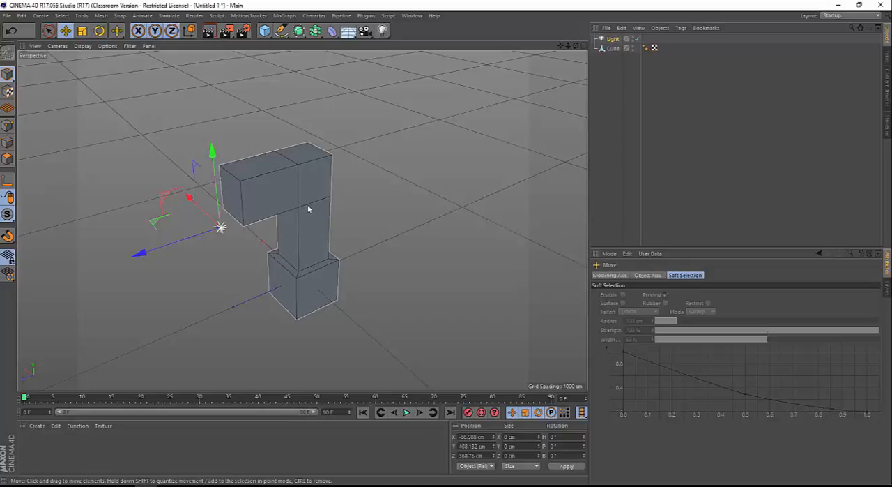
pyautogui.scroll(5, 279, 222)
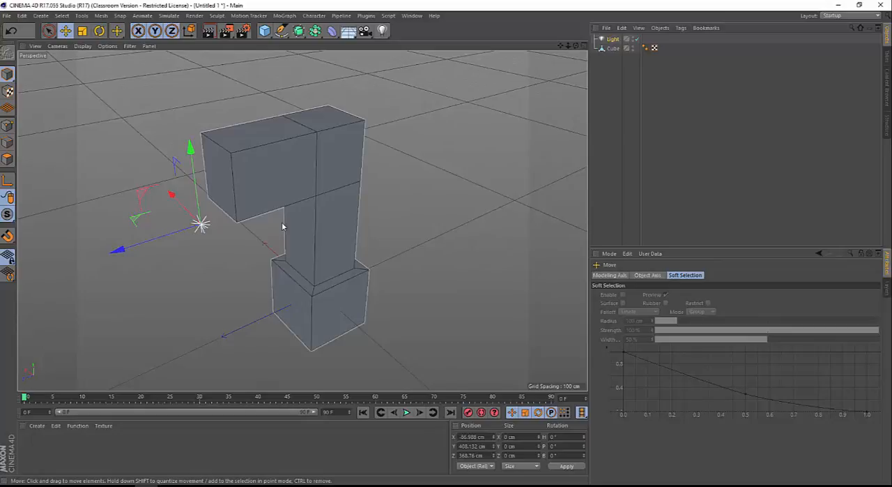
pyautogui.keyDown('alt'); pyautogui.moveTo(282, 222); pyautogui.dragTo(543, 134); pyautogui.keyUp('alt')
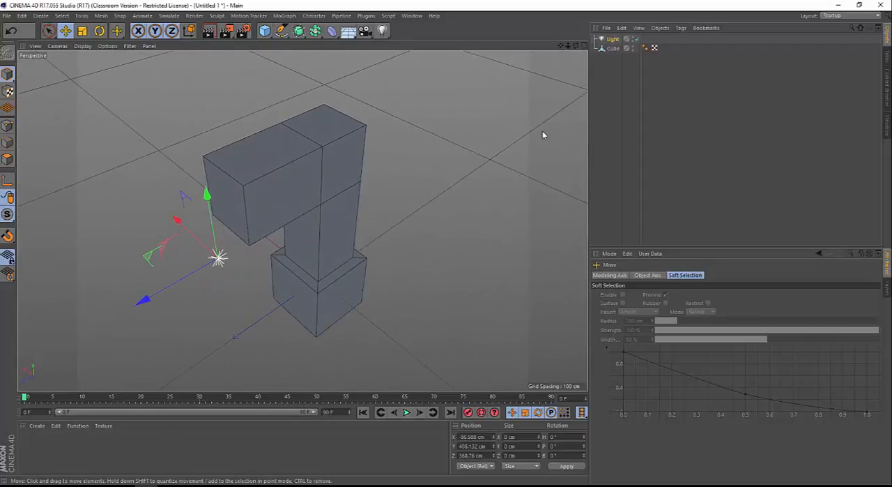
pyautogui.moveTo(614, 61); pyautogui.dragTo(605, 33)
pyautogui.press('Delete')
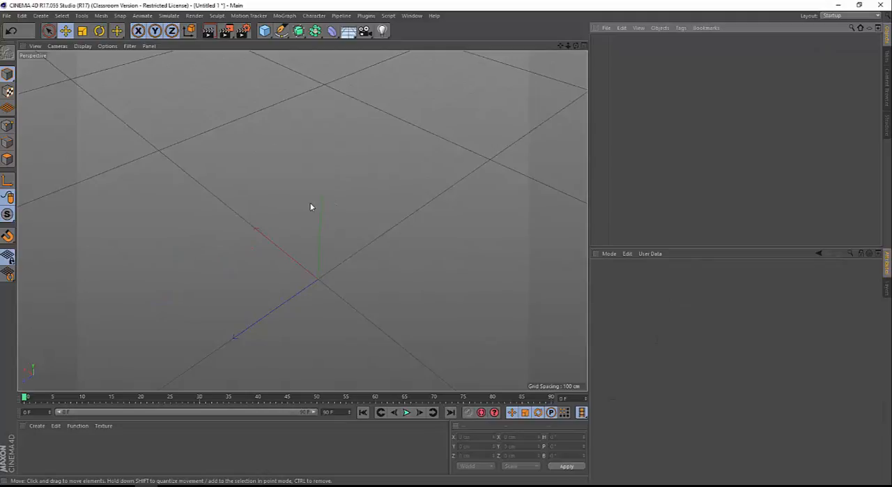
pyautogui.hotkey('ctrl', 'z')
# Select only the light beside the model and delete it from the scene
pyautogui.scroll(-2, 405, 145)
pyautogui.keyDown('alt'); pyautogui.moveTo(328, 237); pyautogui.dragTo(381, 267); pyautogui.keyUp('alt')
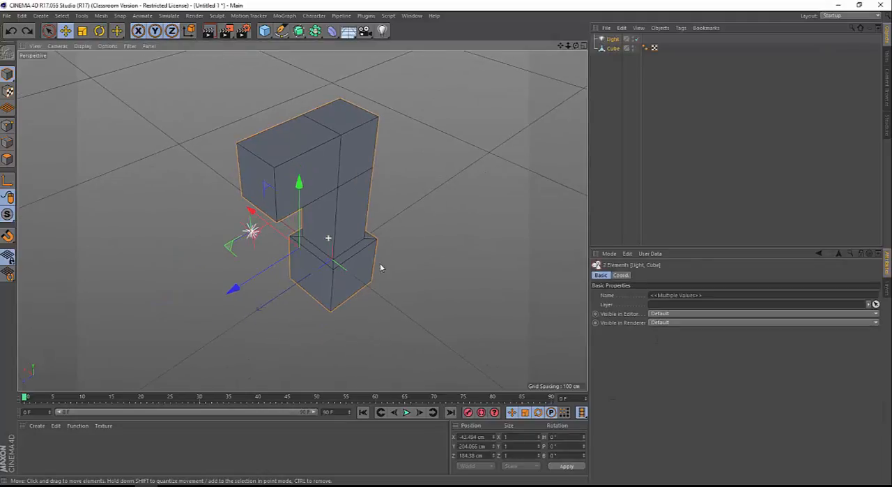
pyautogui.click(360, 253)
pyautogui.click(251, 232)
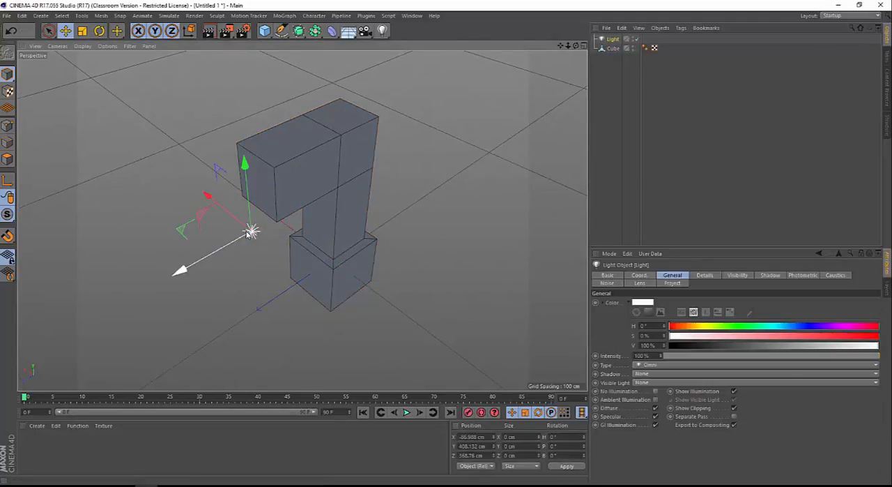
pyautogui.press('Delete')
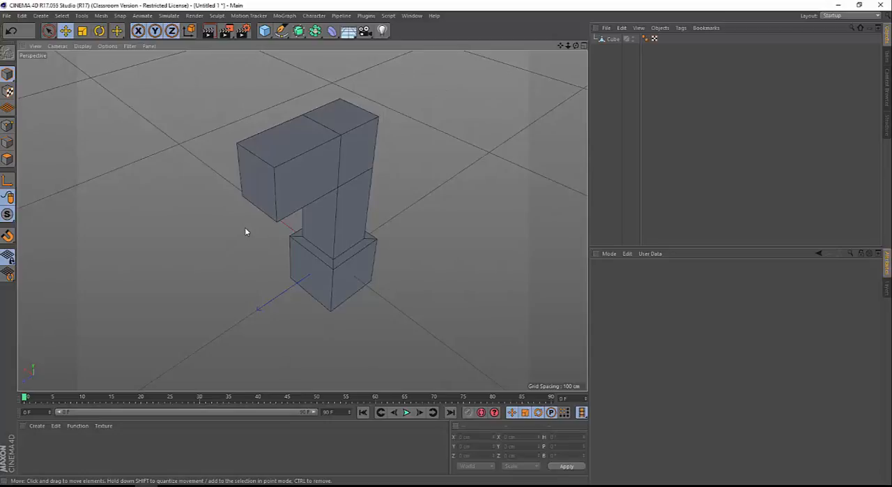
# Make three copies of the cube model in a row along the world X axis, the farthest at about X 7700 cm
pyautogui.keyDown('alt'); pyautogui.moveTo(262, 210); pyautogui.dragTo(265, 237, button='right'); pyautogui.keyUp('alt')
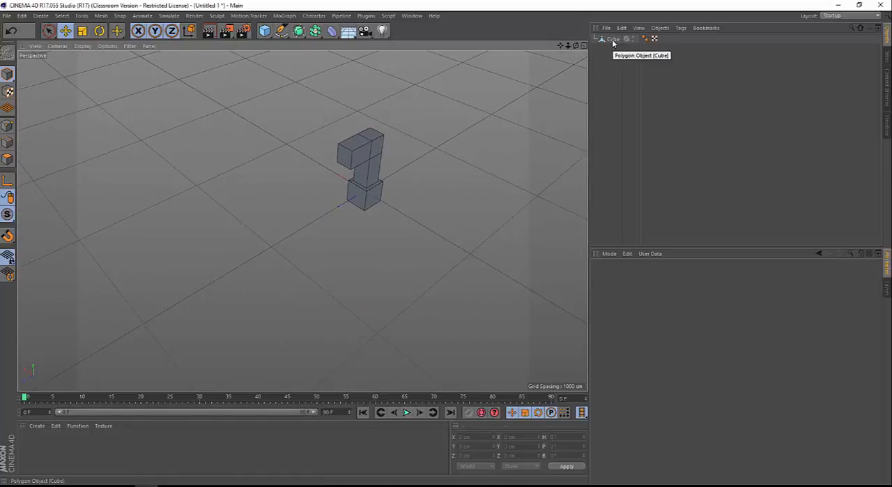
pyautogui.click(380, 161)
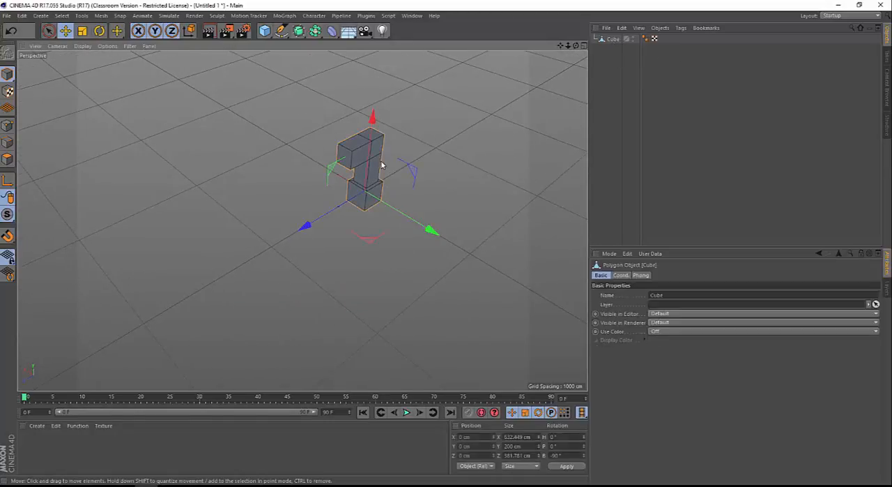
pyautogui.keyDown('alt'); pyautogui.moveTo(380, 161); pyautogui.dragTo(202, 209); pyautogui.keyUp('alt')
pyautogui.scroll(-3, 410, 267)
pyautogui.scroll(-3, 423, 255)
pyautogui.keyDown('ctrl'); pyautogui.moveTo(374, 241); pyautogui.dragTo(270, 227); pyautogui.keyUp('ctrl')
pyautogui.keyDown('ctrl'); pyautogui.moveTo(223, 200); pyautogui.dragTo(137, 168); pyautogui.keyUp('ctrl')
pyautogui.scroll(-3, 430, 260)
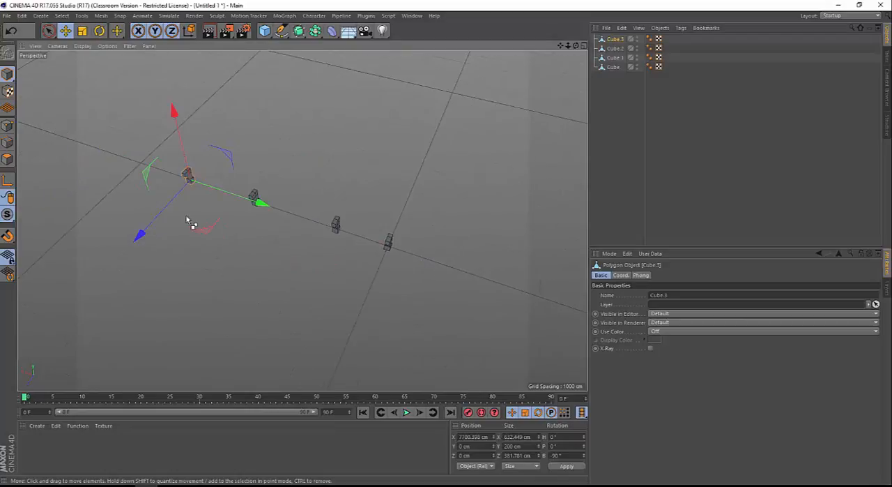
# Place two more copies of the model behind the row, the last at about X 3098, Z -2749 cm, and clear the selection
pyautogui.keyDown('ctrl'); pyautogui.moveTo(176, 213); pyautogui.dragTo(214, 171); pyautogui.keyUp('ctrl')
pyautogui.keyDown('ctrl'); pyautogui.moveTo(284, 166); pyautogui.dragTo(421, 185); pyautogui.keyUp('ctrl')
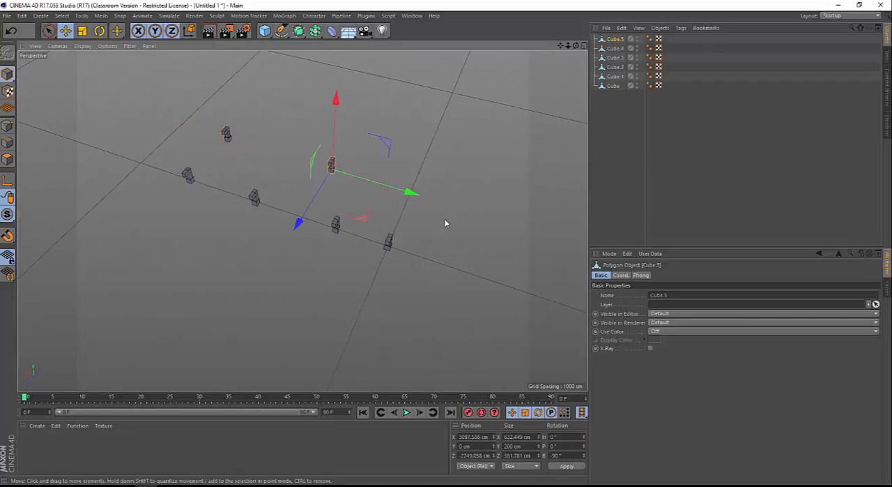
pyautogui.keyDown('alt'); pyautogui.moveTo(444, 218); pyautogui.dragTo(395, 193); pyautogui.keyUp('alt')
pyautogui.scroll(5, 382, 187)
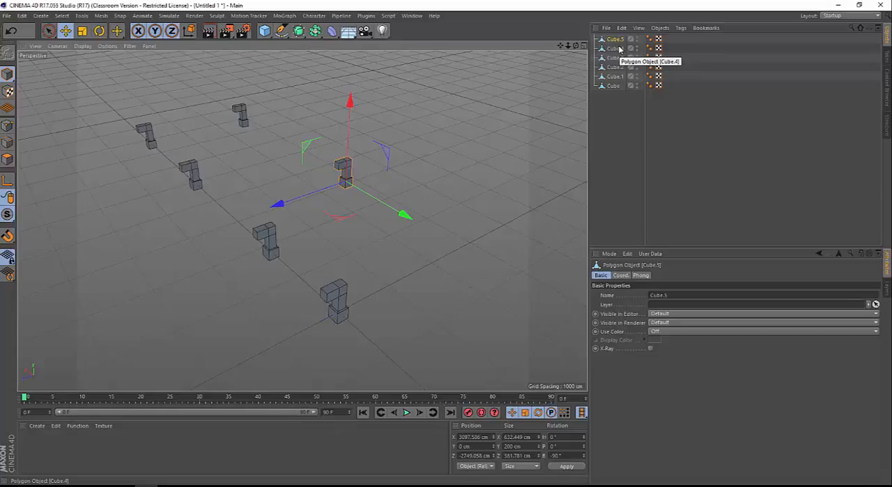
pyautogui.moveTo(426, 185)
pyautogui.keyDown('alt'); pyautogui.mouseDown()
pyautogui.moveTo(358, 194)
pyautogui.moveTo(335, 207)
pyautogui.moveTo(353, 227)
pyautogui.moveTo(271, 213)
pyautogui.moveTo(390, 227)
pyautogui.moveTo(317, 217)
pyautogui.mouseUp(); pyautogui.keyUp('alt')
pyautogui.click(393, 245)
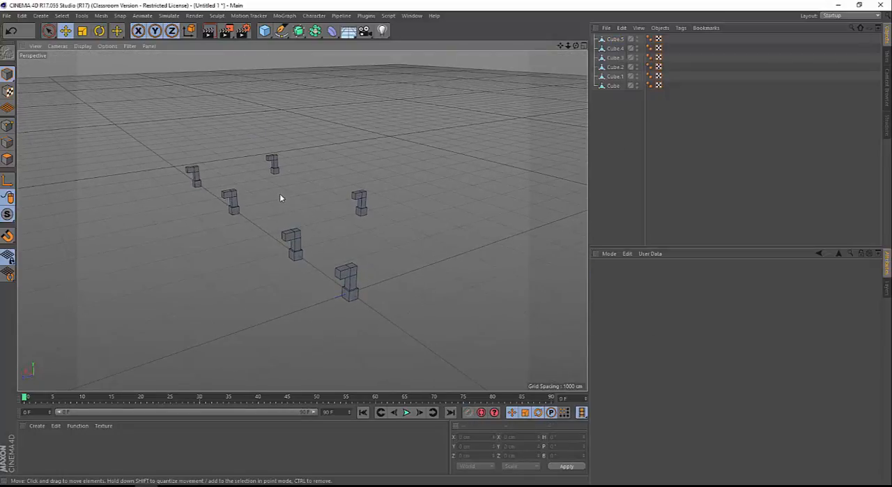
pyautogui.keyDown('alt'); pyautogui.moveTo(287, 180); pyautogui.dragTo(291, 193); pyautogui.keyUp('alt')
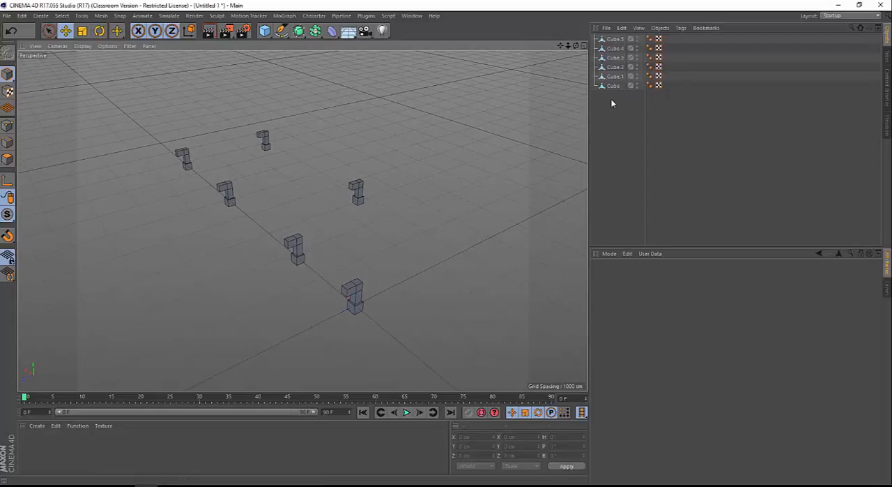
# Select all six models with Rectangle Selection, group them into a null, and expand the group to show its objects
pyautogui.moveTo(51, 33); pyautogui.dragTo(90, 53)
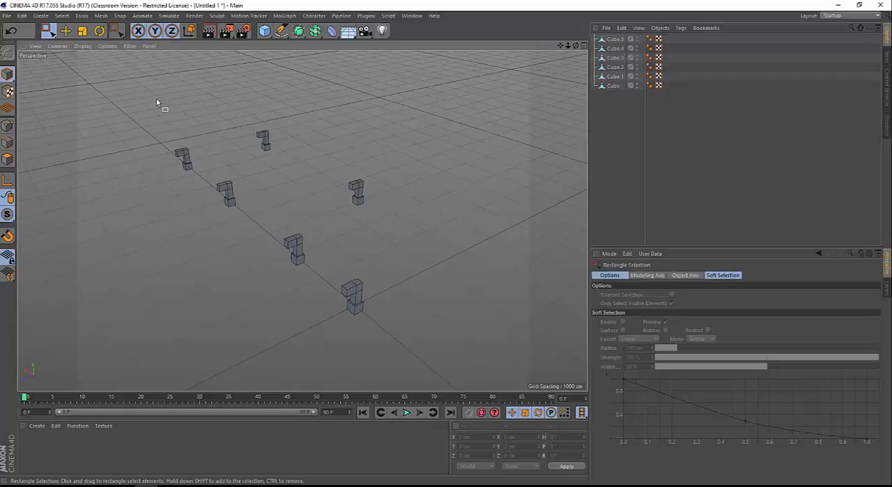
pyautogui.moveTo(156, 102); pyautogui.dragTo(427, 347)
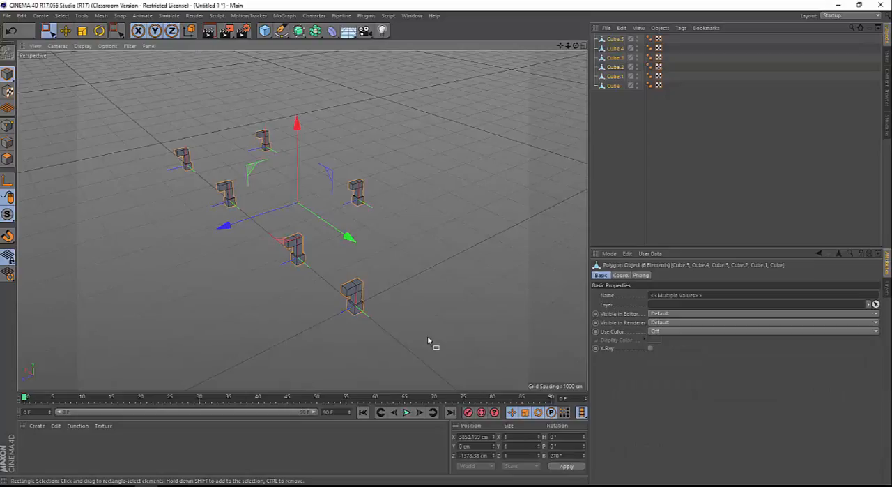
pyautogui.hotkey('alt', 'g')
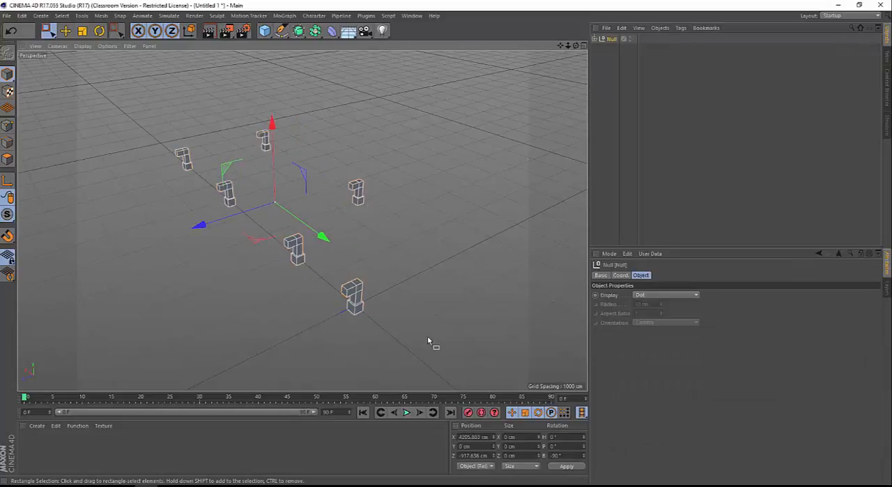
pyautogui.click(594, 39)
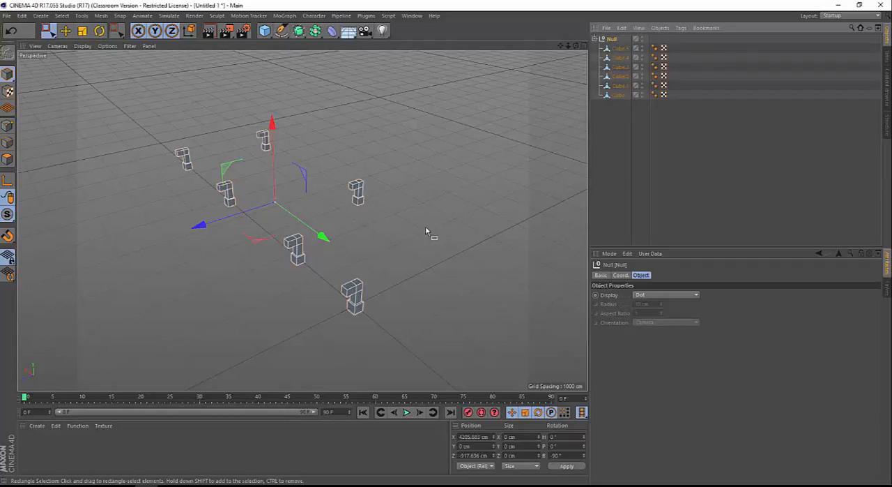
pyautogui.click(336, 202)
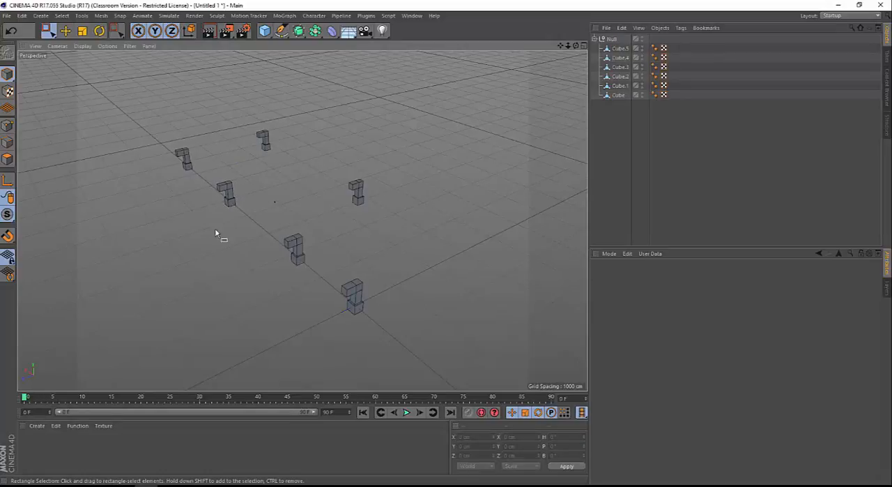
# Create a VRayAdvancedMaterial and activate the Live Selection tool
pyautogui.click(38, 426)
pyautogui.moveTo(62, 359)
pyautogui.moveTo(171, 348)
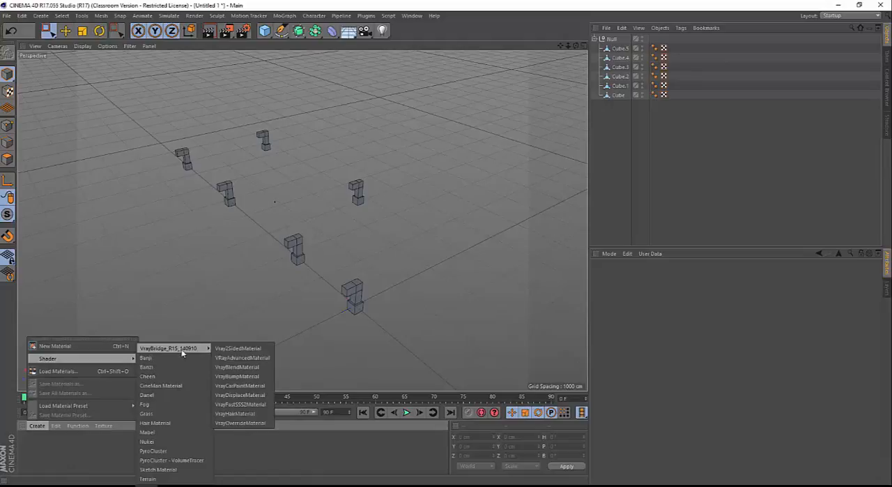
pyautogui.click(245, 361)
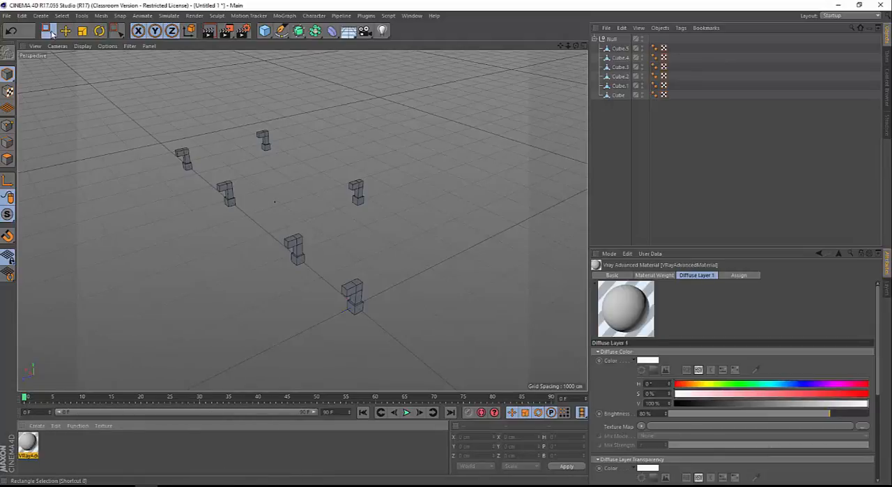
pyautogui.moveTo(50, 32); pyautogui.dragTo(74, 42)
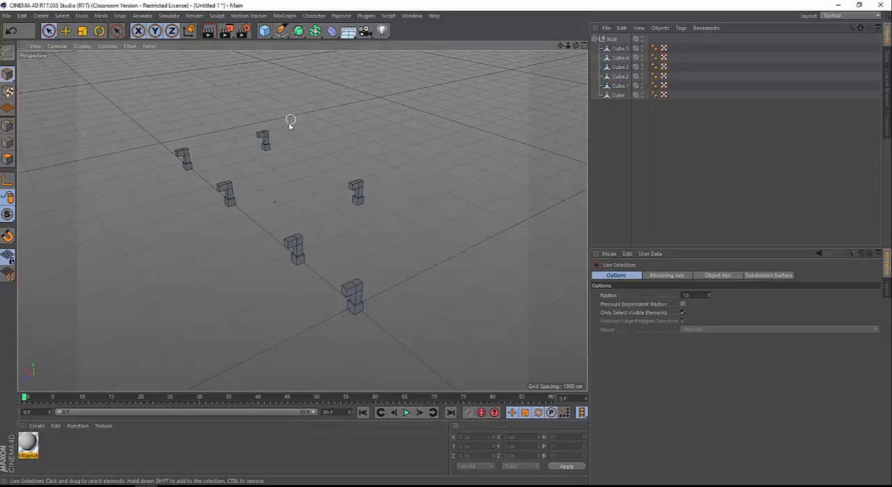
# Select all six models in the viewport and apply the VRayAdvancedMaterial to each of them
pyautogui.click(268, 135)
pyautogui.keyDown('shift'); pyautogui.click(182, 152); pyautogui.keyUp('shift')
pyautogui.keyDown('shift'); pyautogui.click(224, 188); pyautogui.keyUp('shift')
pyautogui.keyDown('shift'); pyautogui.click(299, 249); pyautogui.keyUp('shift')
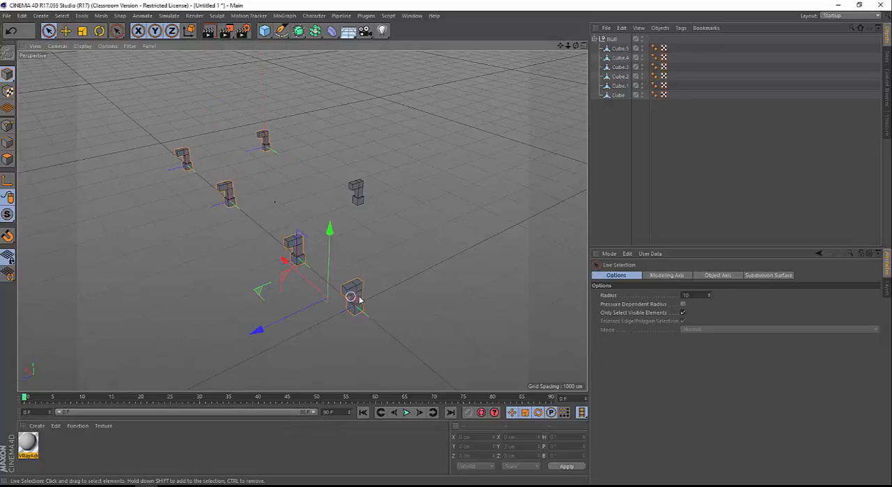
pyautogui.keyDown('shift'); pyautogui.click(354, 296); pyautogui.keyUp('shift')
pyautogui.keyDown('shift'); pyautogui.click(358, 188); pyautogui.keyUp('shift')
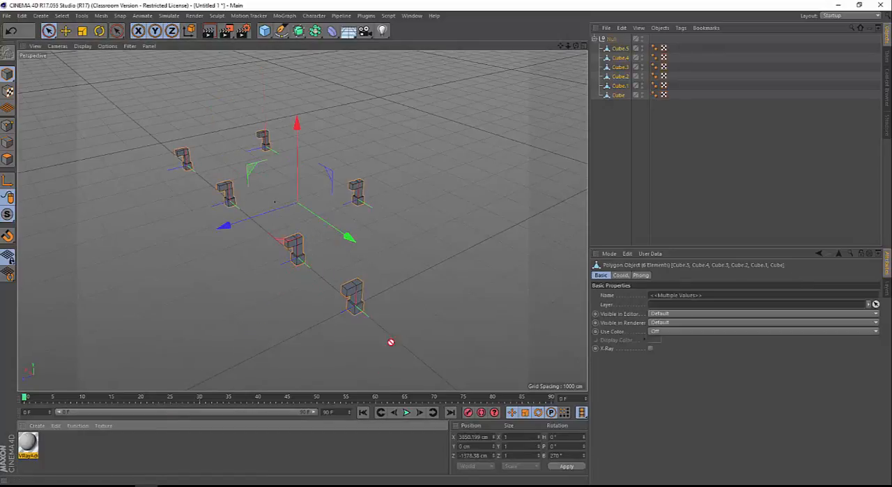
pyautogui.moveTo(355, 296); pyautogui.dragTo(357, 297)
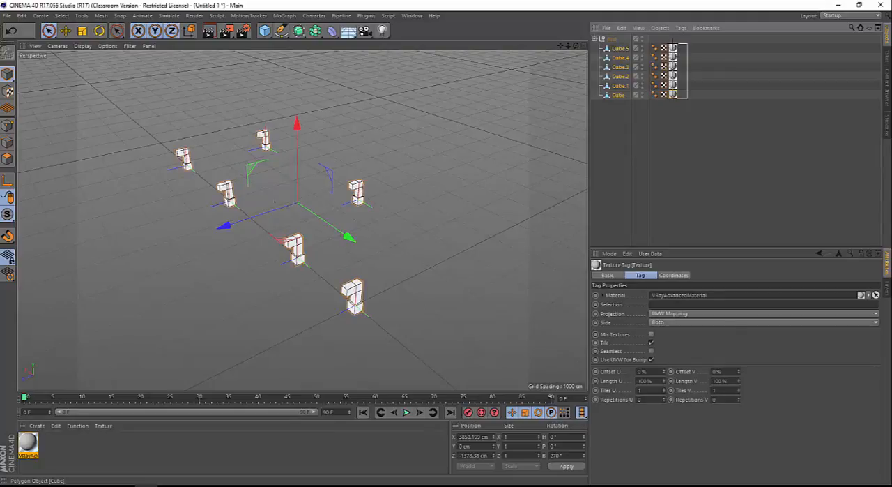
# Delete the texture tags from all six cube objects
pyautogui.click(692, 103)
pyautogui.moveTo(686, 44); pyautogui.dragTo(673, 97)
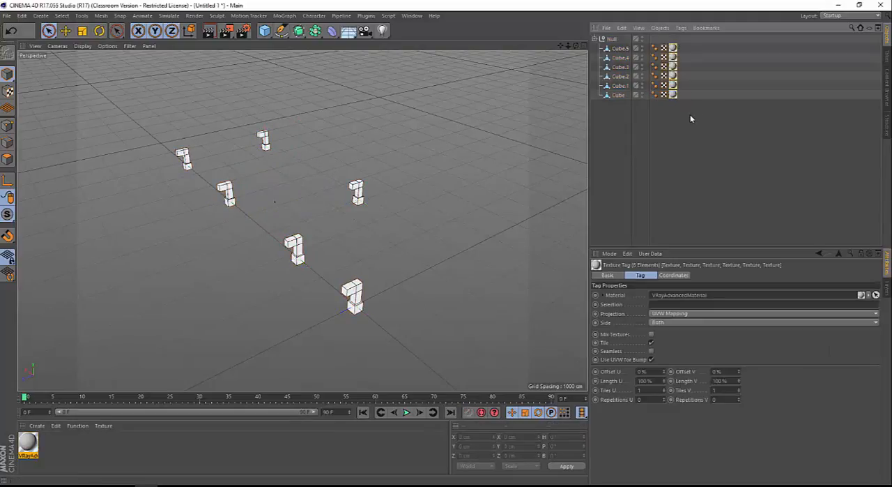
pyautogui.press('Delete')
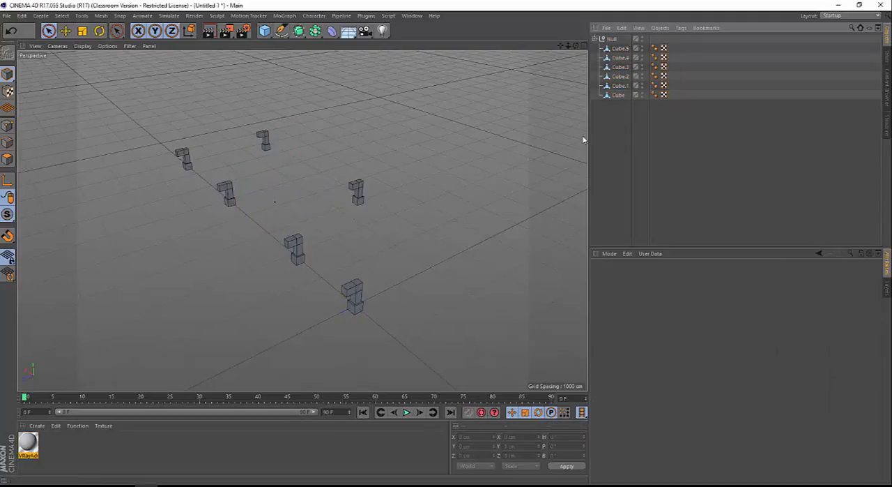
# Apply the VRayAdvancedMaterial to the parent Null and clear the selection
pyautogui.click(612, 39)
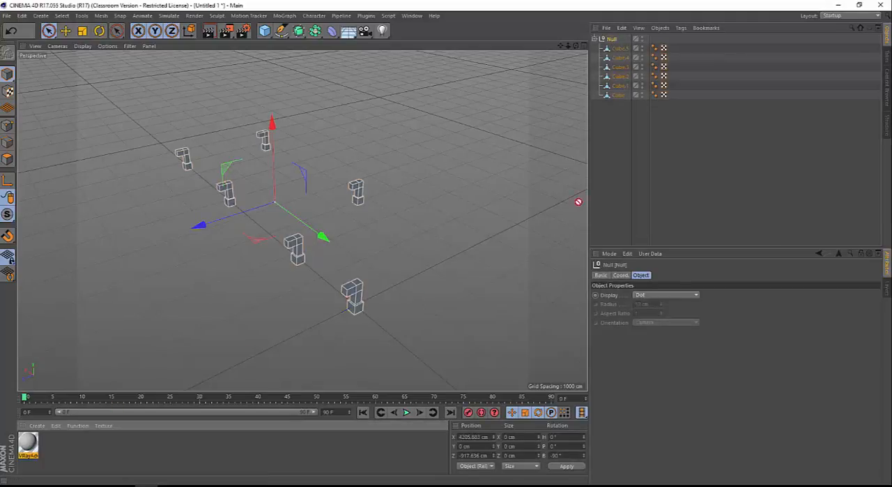
pyautogui.moveTo(612, 42); pyautogui.dragTo(612, 40)
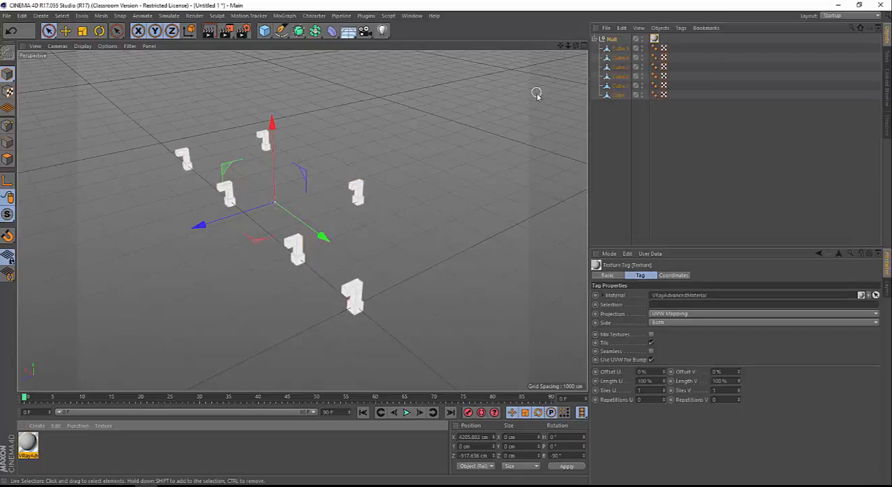
pyautogui.click(430, 109)
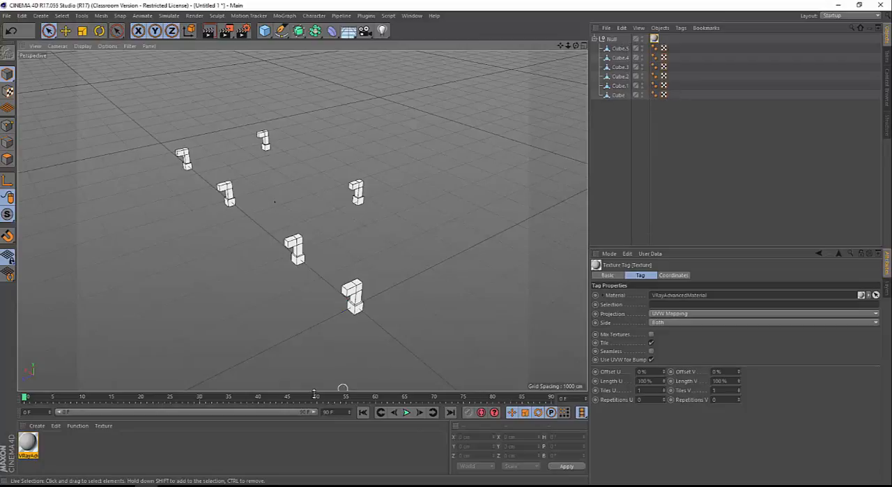
# Duplicate the grey material and set the copy's Diffuse Layer 1 color to pink, H 329° and S 96%
pyautogui.keyDown('ctrl'); pyautogui.moveTo(27, 440); pyautogui.dragTo(50, 445); pyautogui.keyUp('ctrl')
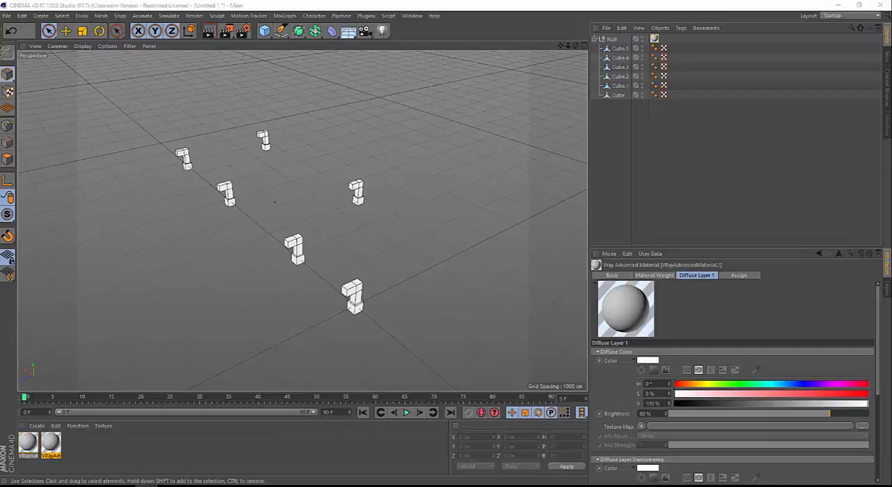
pyautogui.moveTo(438, 0); pyautogui.dragTo(449, 60)
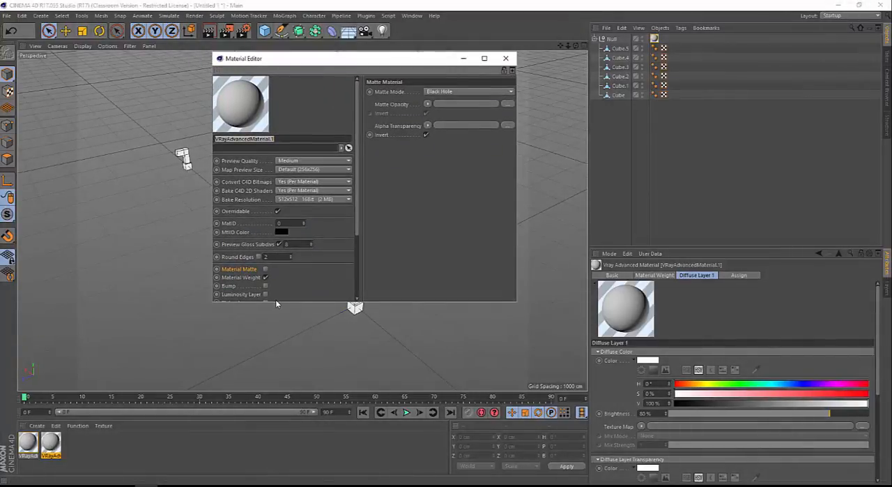
pyautogui.moveTo(278, 301); pyautogui.dragTo(278, 401)
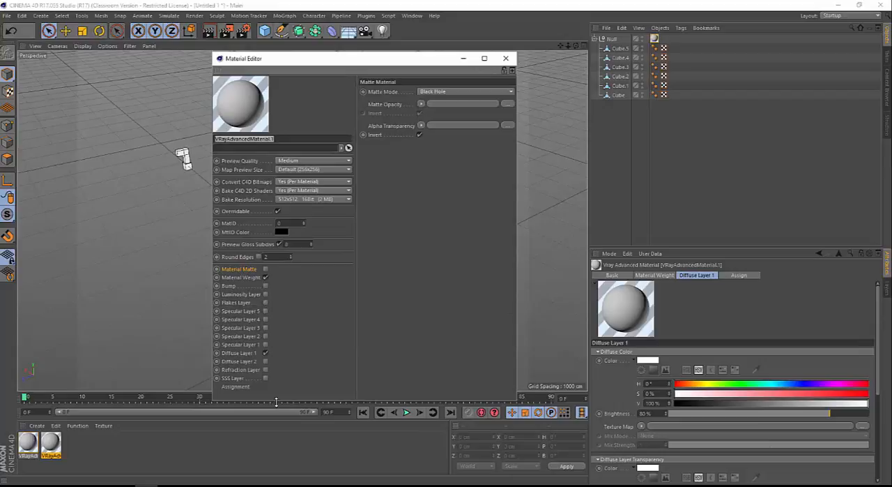
pyautogui.click(239, 353)
pyautogui.moveTo(519, 174); pyautogui.dragTo(726, 154)
pyautogui.click(693, 124)
pyautogui.click(707, 132)
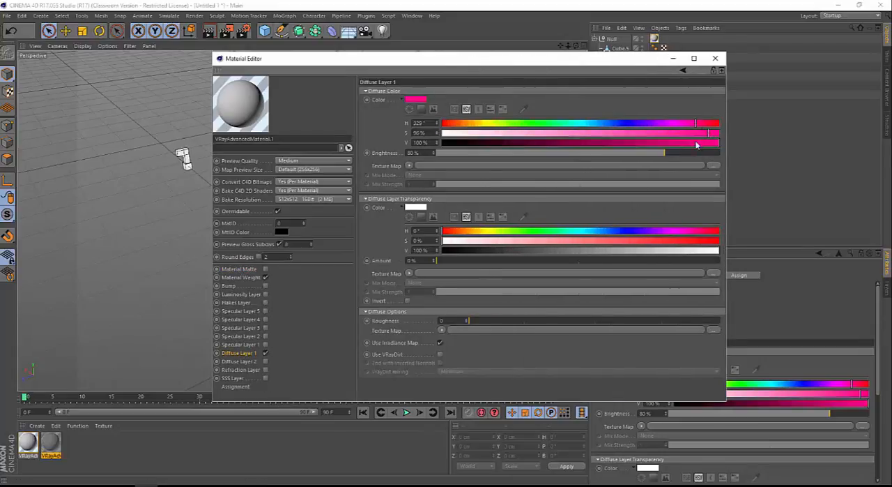
pyautogui.click(715, 58)
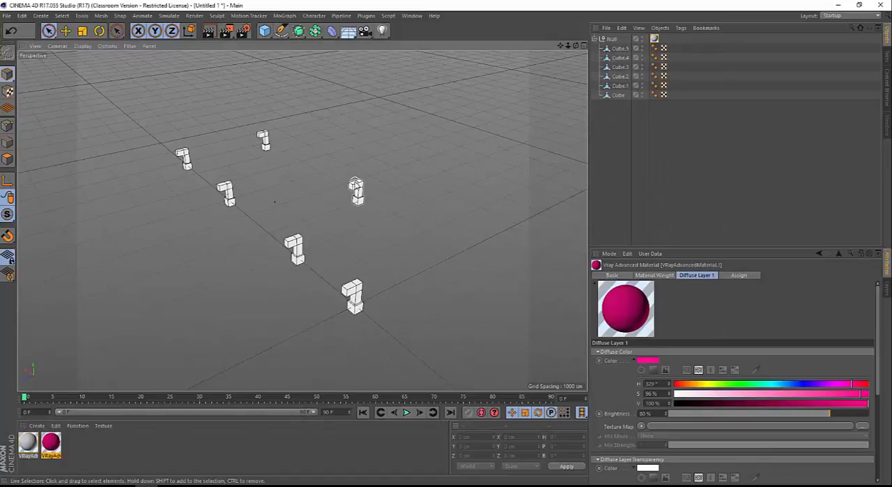
# Apply the pink material to the Cube.5 model in the viewport and clear the selection
pyautogui.click(356, 190)
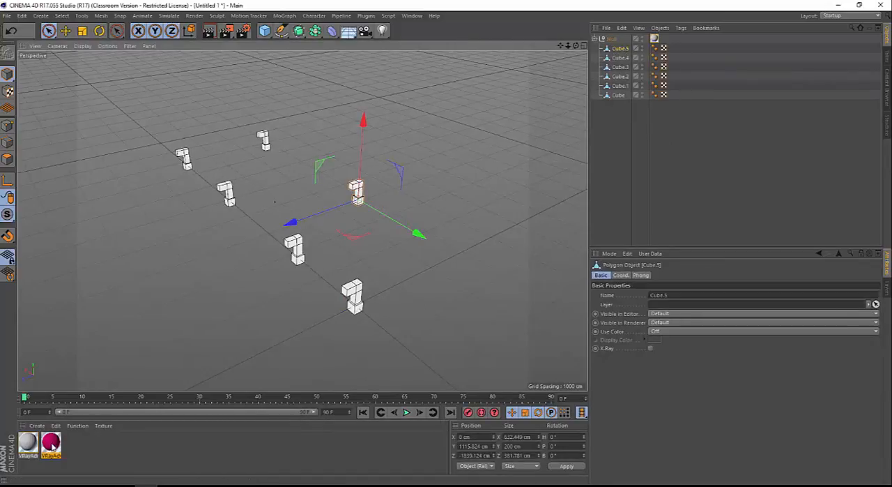
pyautogui.moveTo(55, 446); pyautogui.dragTo(354, 195)
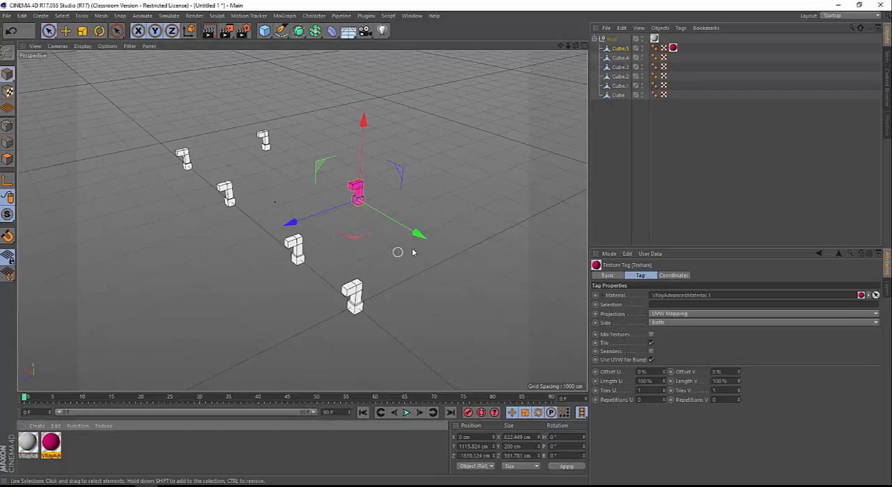
pyautogui.click(403, 198)
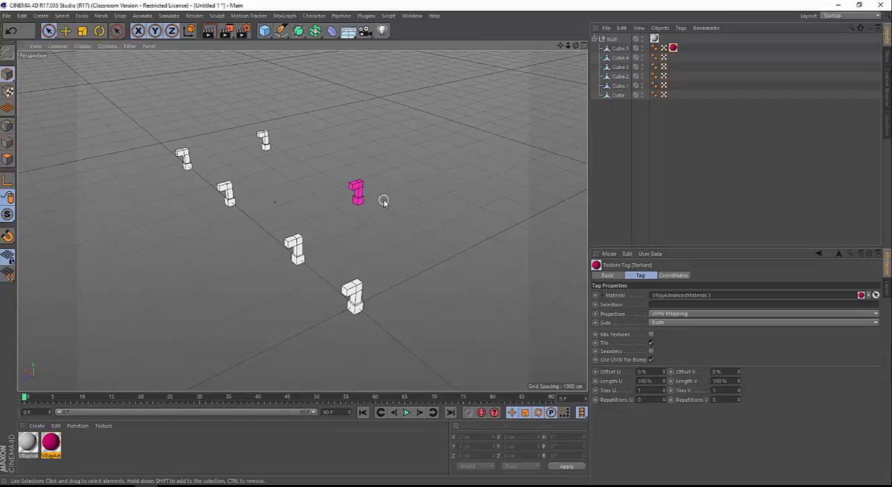
pyautogui.keyDown('alt'); pyautogui.moveTo(383, 201); pyautogui.dragTo(365, 233); pyautogui.keyUp('alt')
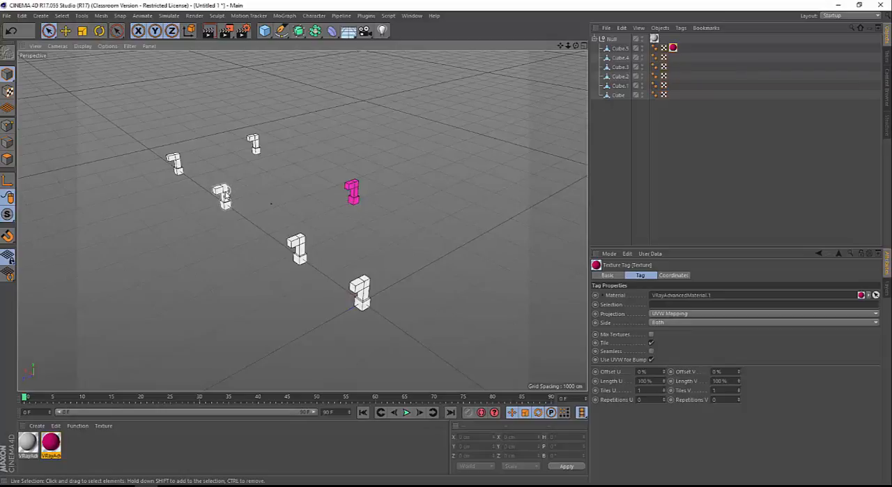
pyautogui.keyDown('alt'); pyautogui.moveTo(263, 200); pyautogui.dragTo(294, 202); pyautogui.keyUp('alt')
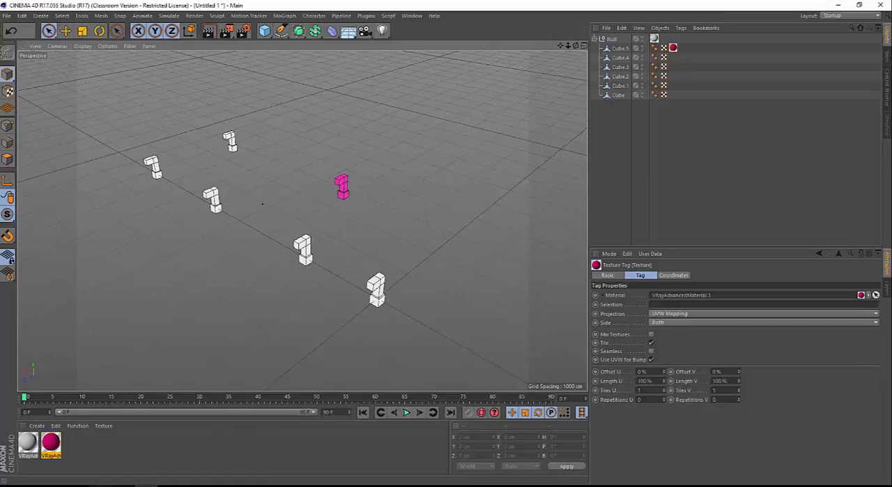
# Switch to Chrome, find Google Images results for "wood plank", and open the 600 × 600 vertical plank image full size
pyautogui.click(102, 485)
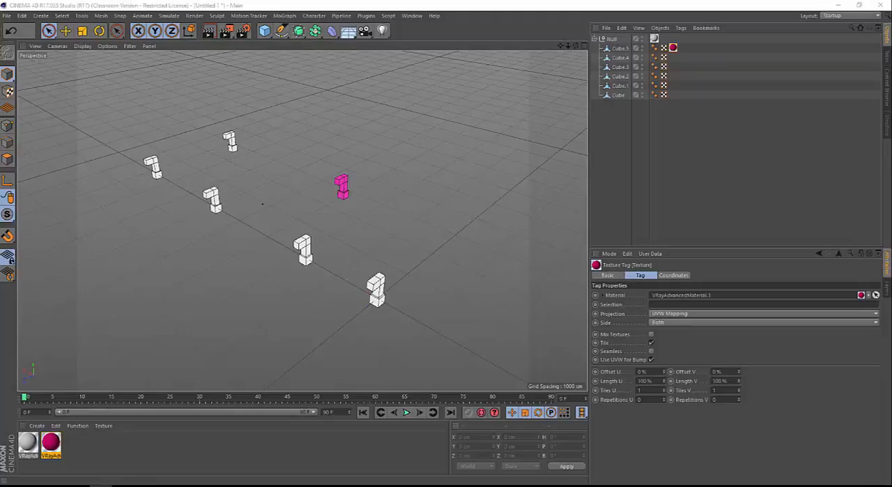
pyautogui.moveTo(0, 118); pyautogui.dragTo(662, 0)
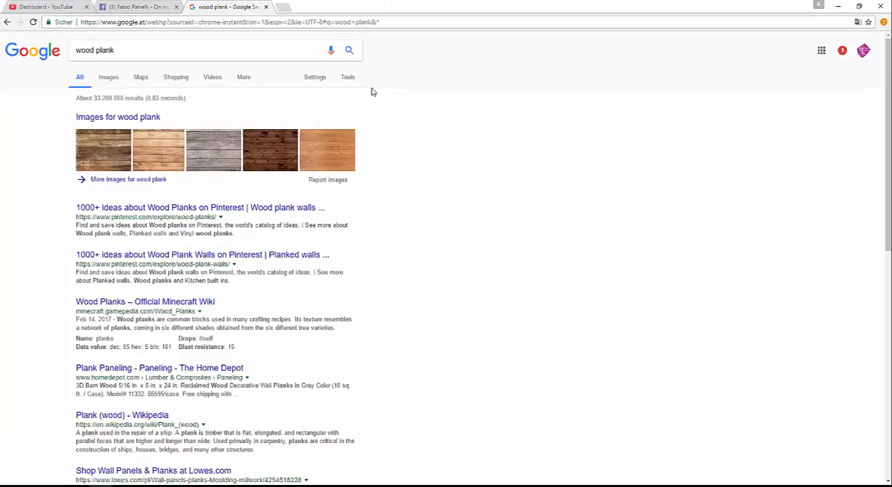
pyautogui.click(107, 78)
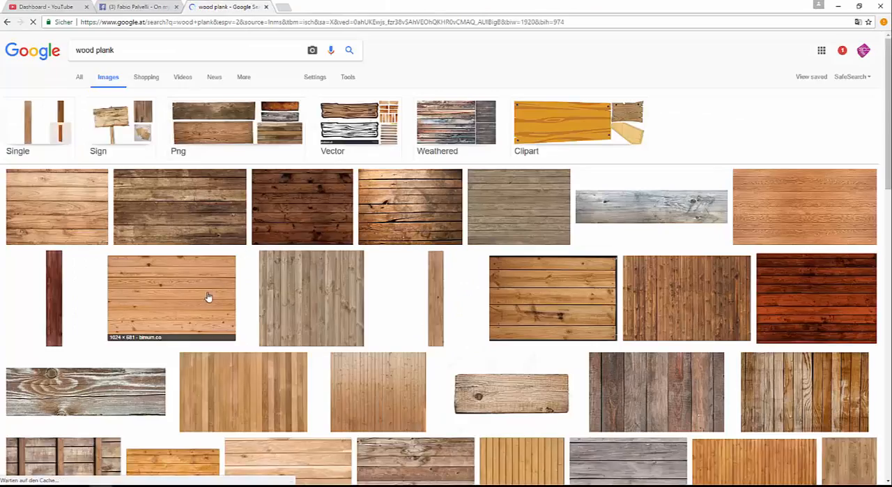
pyautogui.click(209, 296)
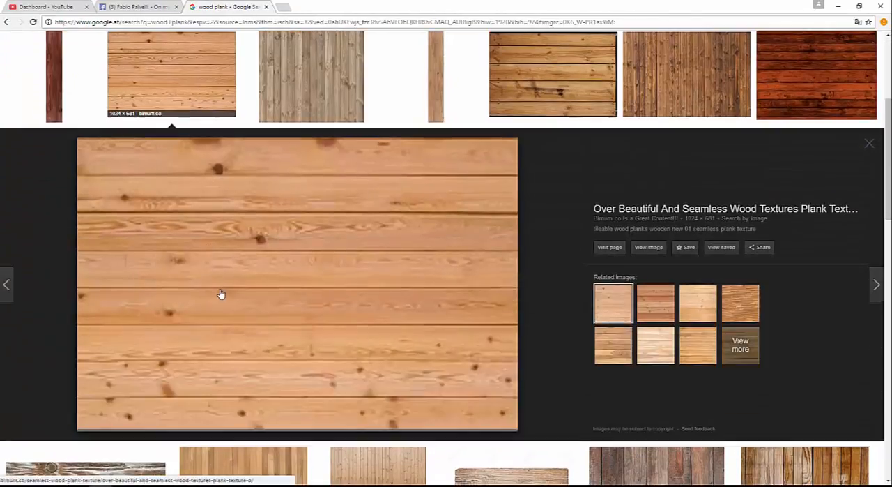
pyautogui.click(301, 104)
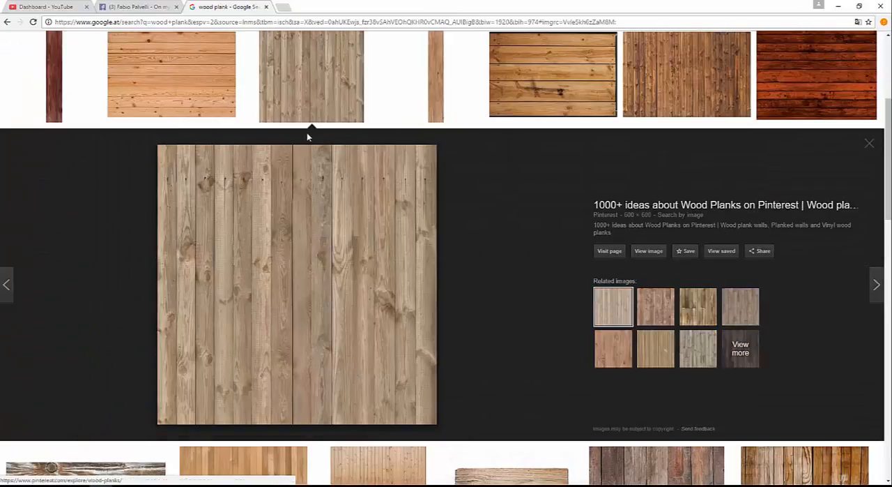
pyautogui.click(648, 251)
# Save the wood plank image as a JPG on the Desktop and return to Cinema 4D
pyautogui.rightClick(371, 173)
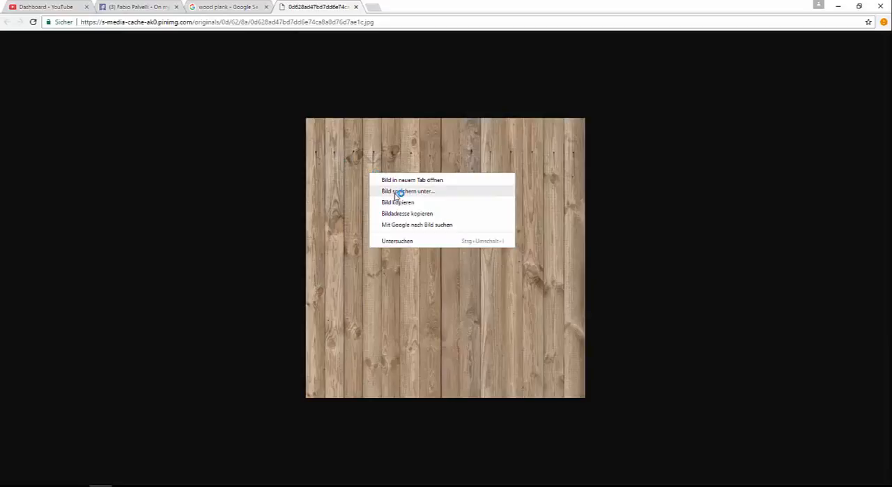
pyautogui.click(393, 191)
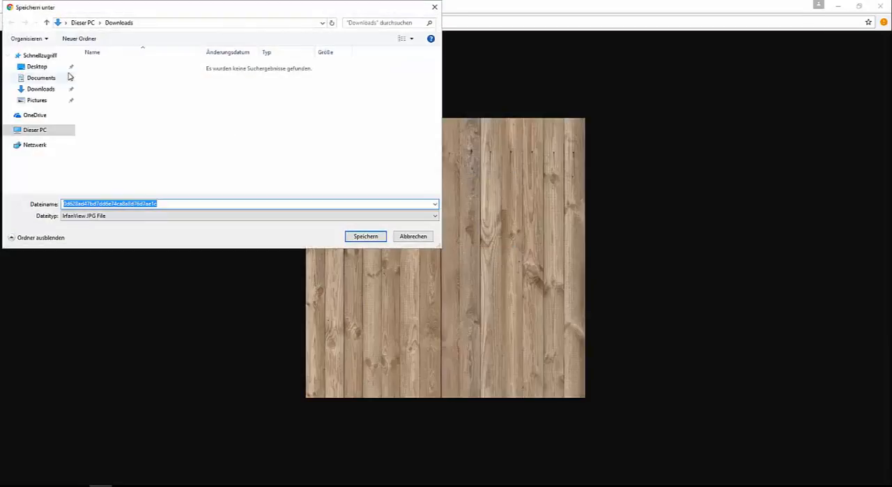
pyautogui.click(35, 66)
pyautogui.click(365, 235)
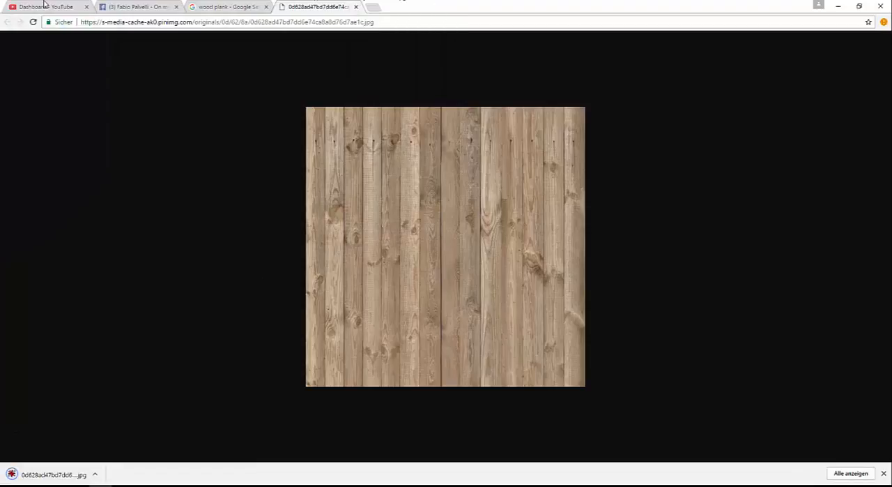
pyautogui.click(132, 7)
pyautogui.click(838, 6)
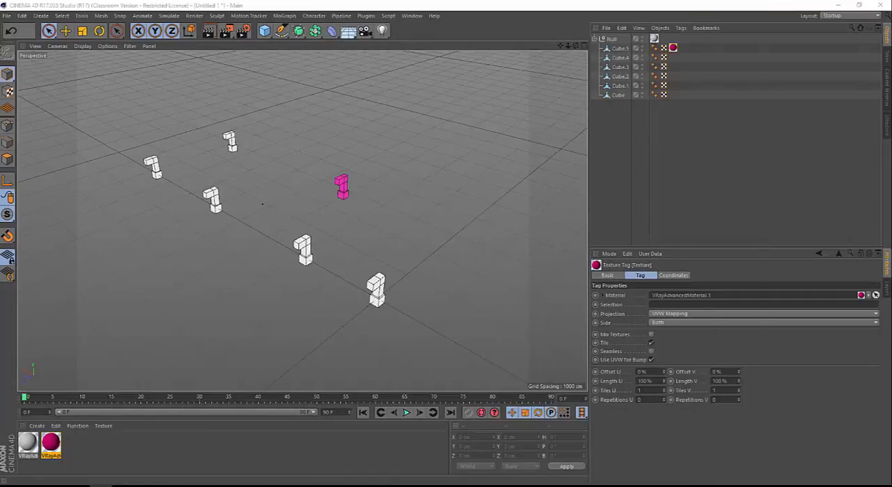
# Create another VRayAdvancedMaterial and name it wood
pyautogui.click(37, 426)
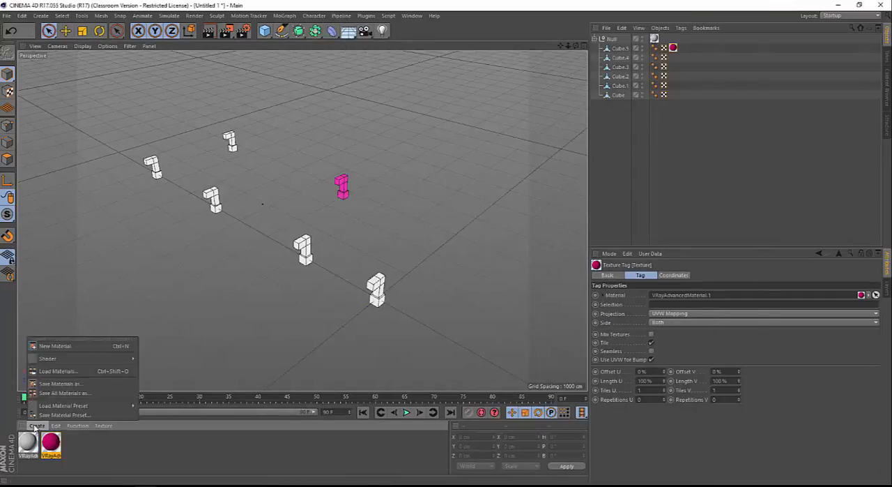
pyautogui.moveTo(70, 360)
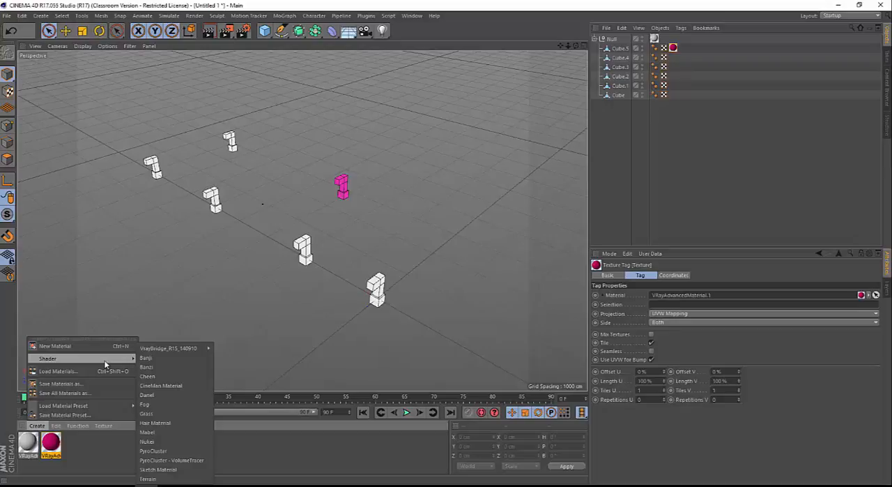
pyautogui.moveTo(151, 351)
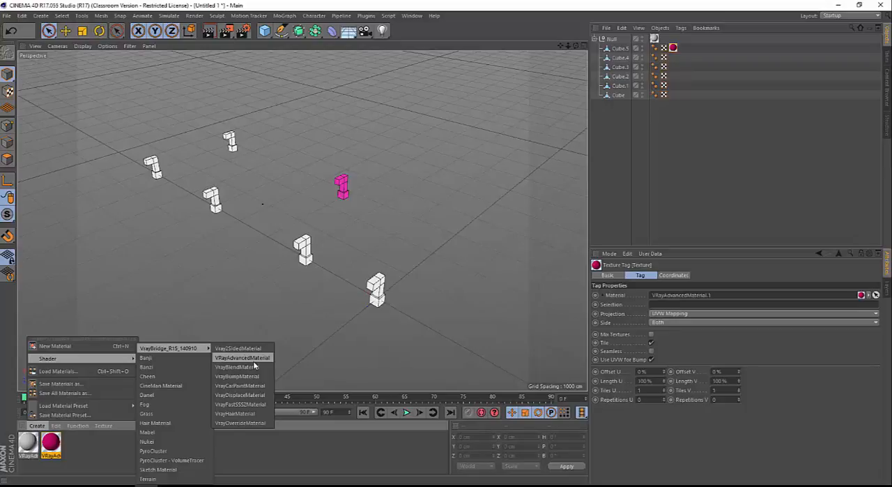
pyautogui.click(257, 357)
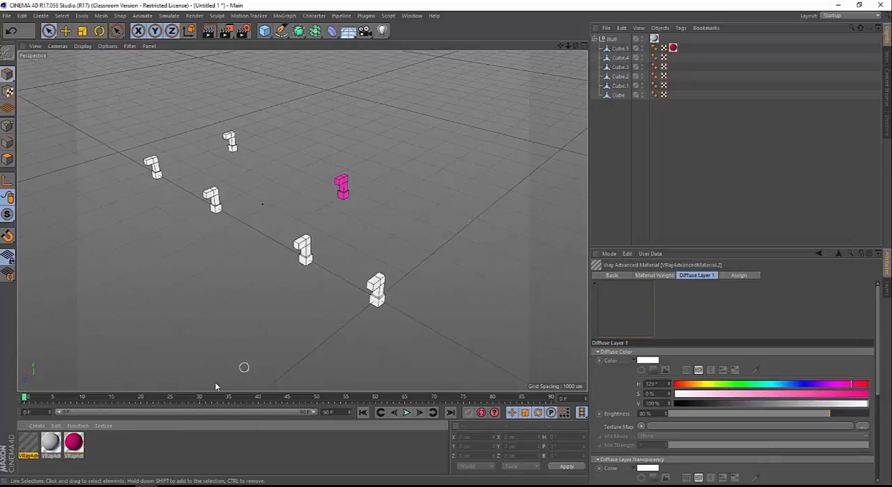
pyautogui.doubleClick(28, 457)
pyautogui.write('wood')
pyautogui.press('Return')
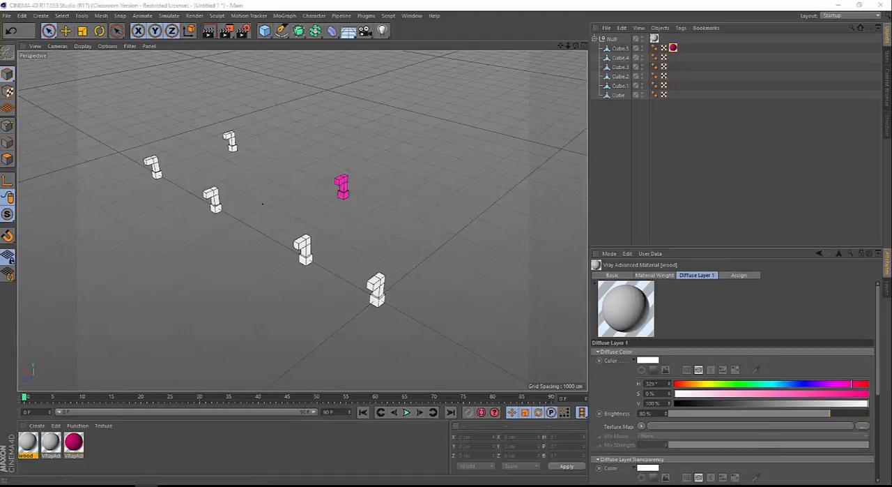
# Open the wood material's Diffuse Layer 1, assign a Vray Shader as its colour texture map, and set the shader type to bitmap
pyautogui.moveTo(0, 97); pyautogui.dragTo(600, 74)
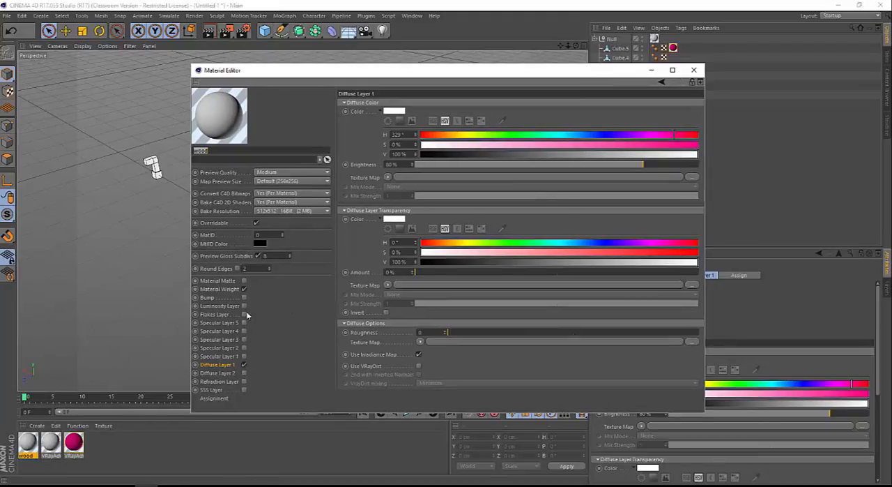
pyautogui.click(221, 367)
pyautogui.click(388, 178)
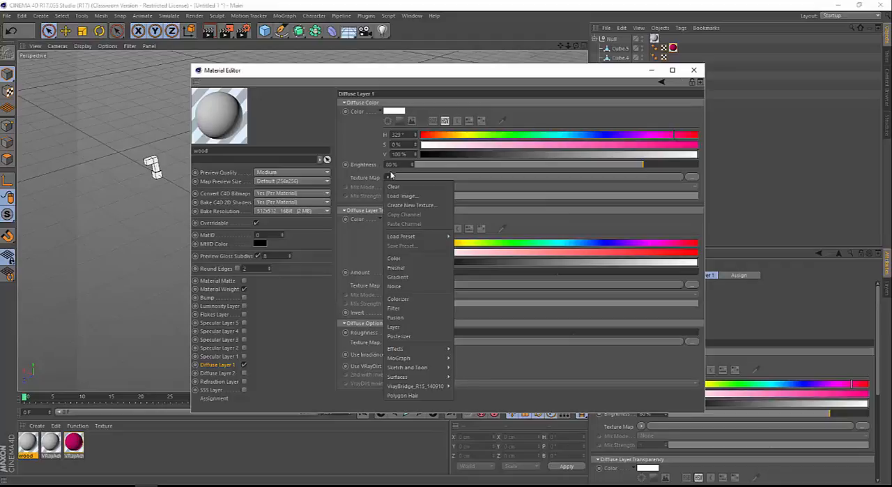
pyautogui.moveTo(425, 386)
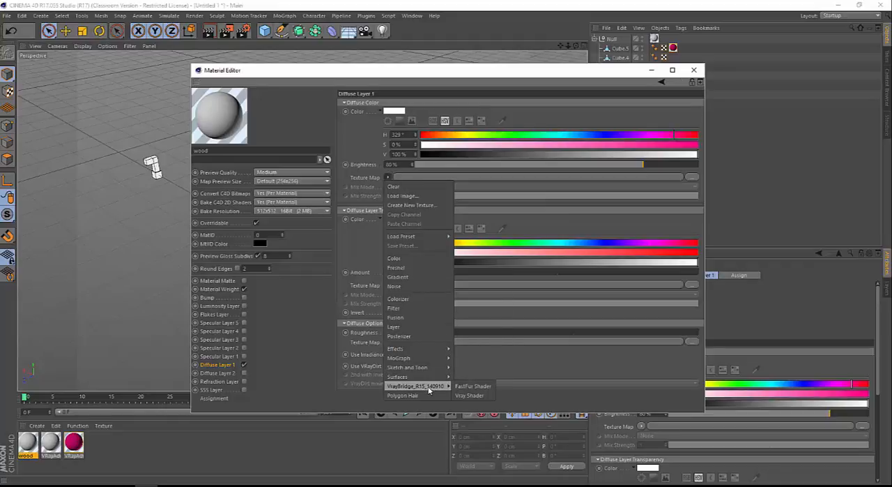
pyautogui.click(473, 395)
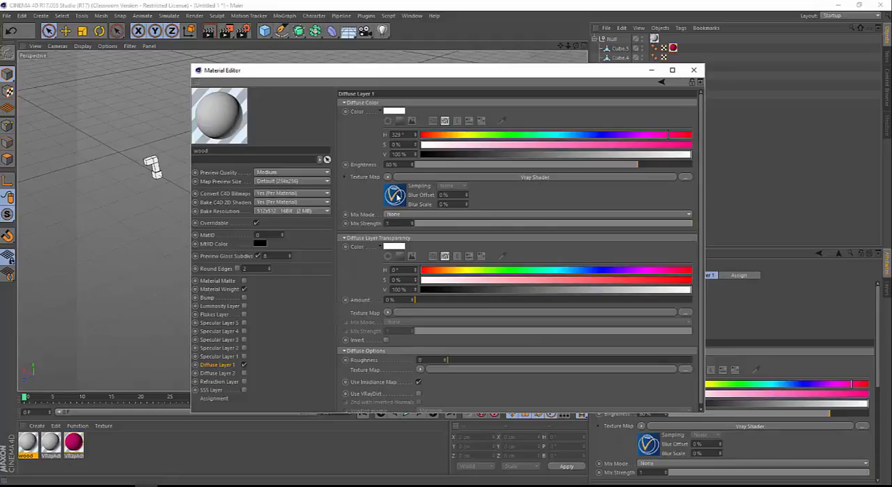
pyautogui.click(395, 198)
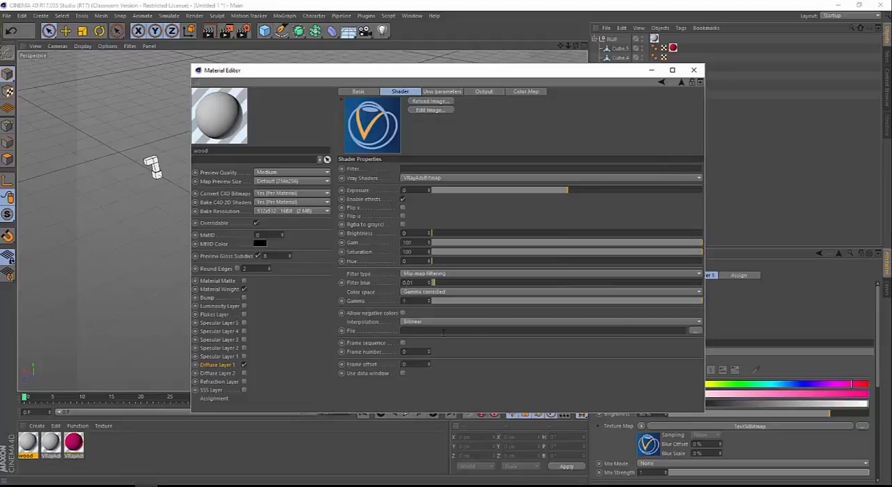
# Load the saved wood plank JPG from the Desktop as the bitmap shader's image file
pyautogui.click(696, 330)
pyautogui.click(237, 146)
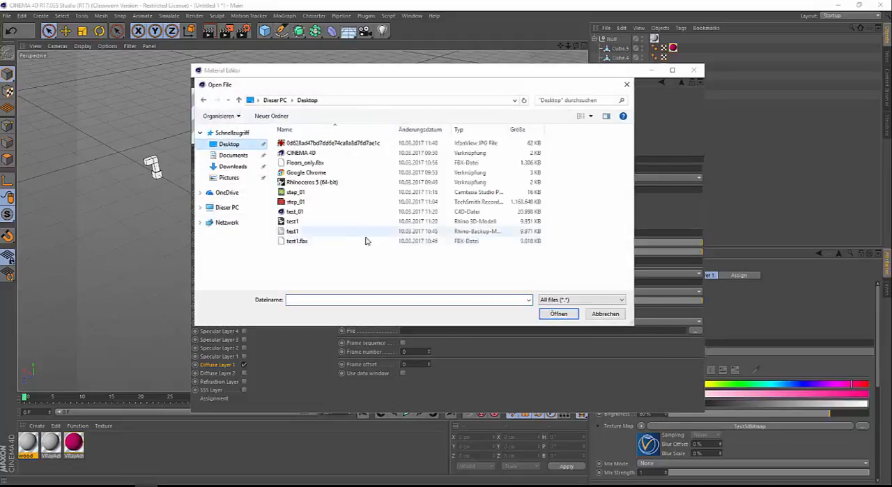
pyautogui.keyDown('ctrl'); pyautogui.scroll(3, 329, 263); pyautogui.keyUp('ctrl')
pyautogui.keyDown('ctrl'); pyautogui.scroll(2, 336, 240); pyautogui.keyUp('ctrl')
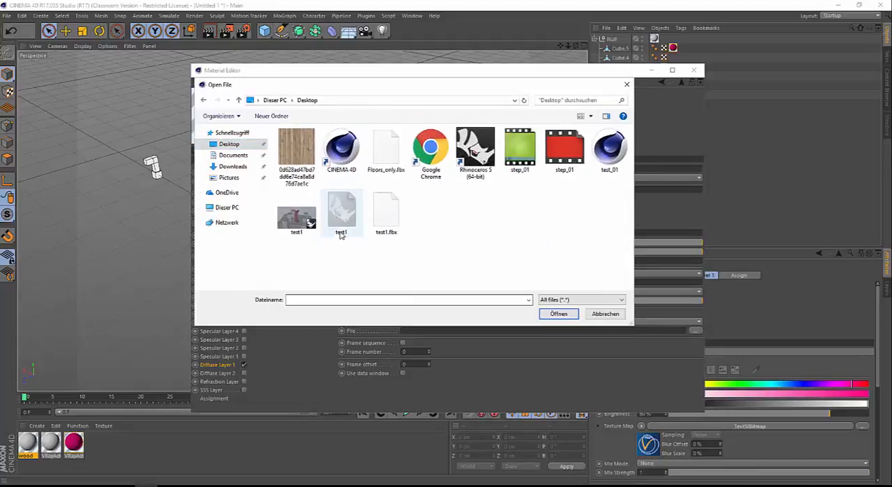
pyautogui.click(301, 155)
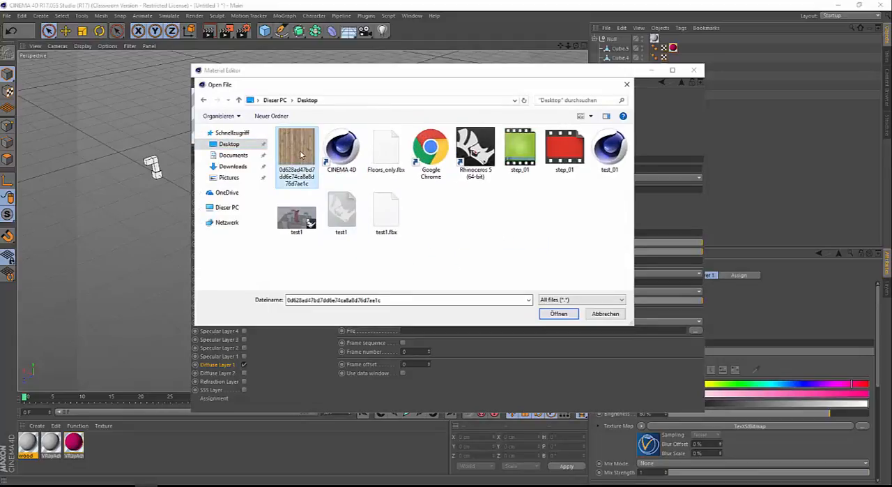
pyautogui.click(559, 313)
pyautogui.click(505, 282)
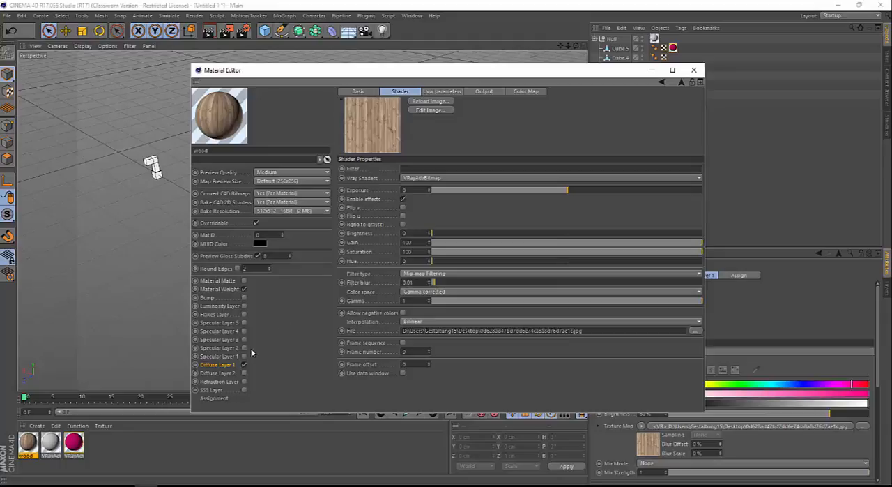
# Copy the wood texture from Diffuse Layer 1 and paste it as the Specular Layer 1 colour texture map
pyautogui.click(227, 365)
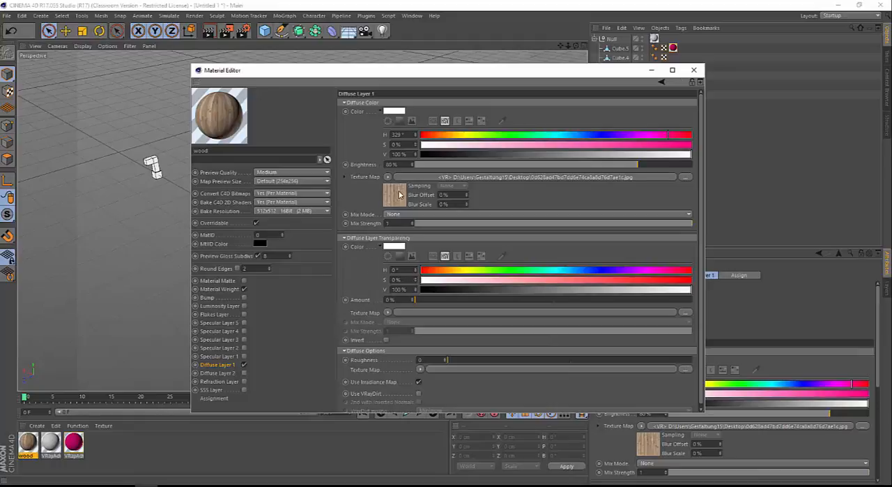
pyautogui.click(219, 355)
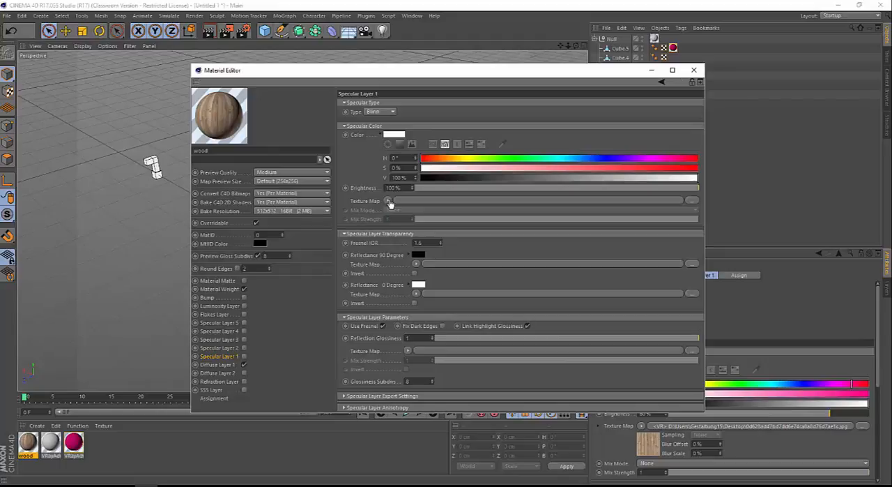
pyautogui.moveTo(390, 201); pyautogui.dragTo(389, 199)
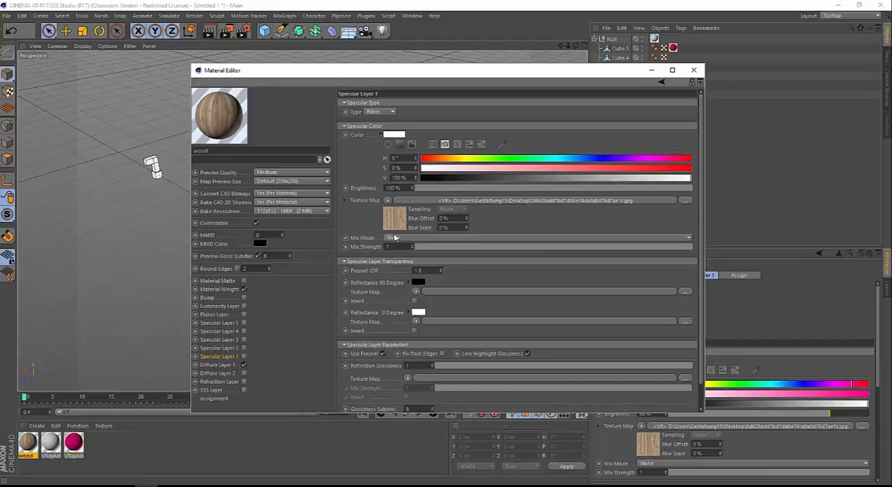
# Set Specular Layer 1's mix strength to 0.7 and Fresnel IOR to 3, with the layer enabled
pyautogui.moveTo(408, 413); pyautogui.dragTo(412, 472)
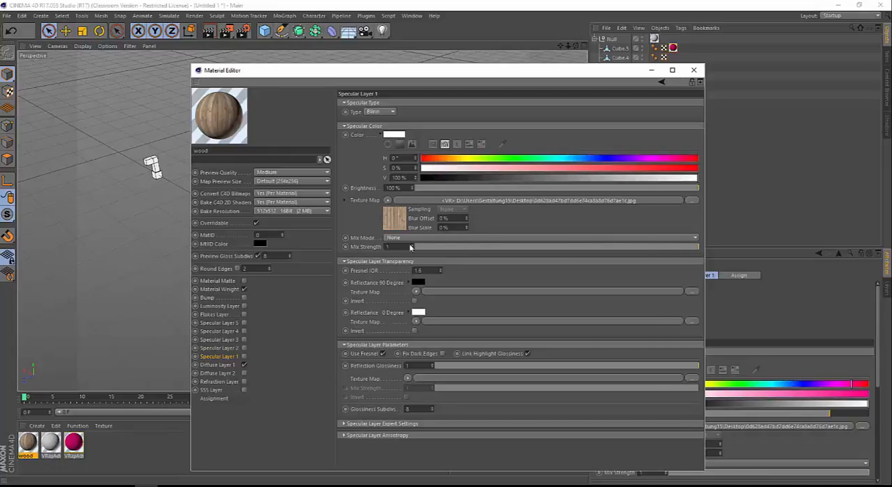
pyautogui.moveTo(648, 247); pyautogui.dragTo(613, 246)
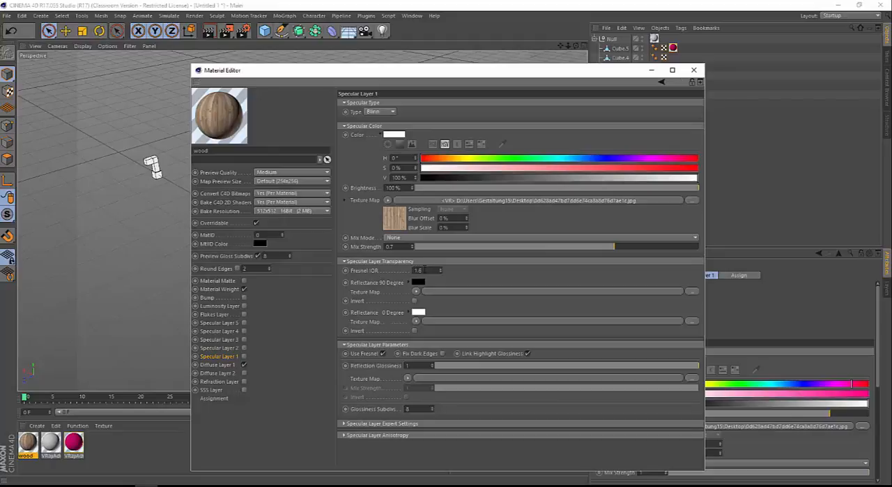
pyautogui.doubleClick(418, 270)
pyautogui.write('3')
pyautogui.doubleClick(427, 270)
pyautogui.click(244, 364)
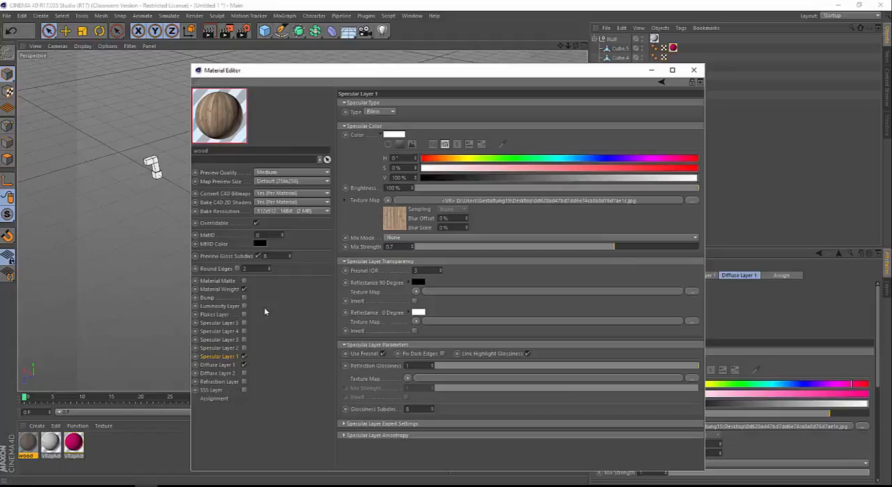
# Open the wood material preview in its own enlarged window and arrange it beside the Material Editor
pyautogui.rightClick(214, 124)
pyautogui.click(251, 130)
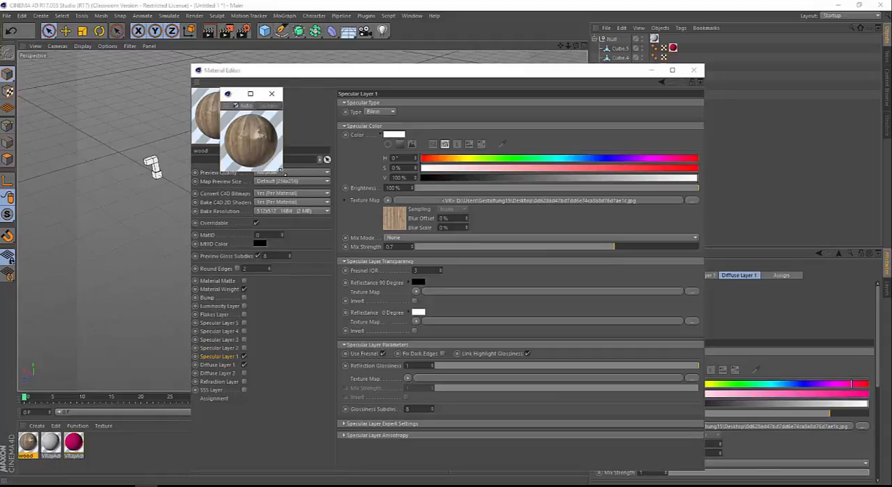
pyautogui.moveTo(281, 173); pyautogui.dragTo(496, 380)
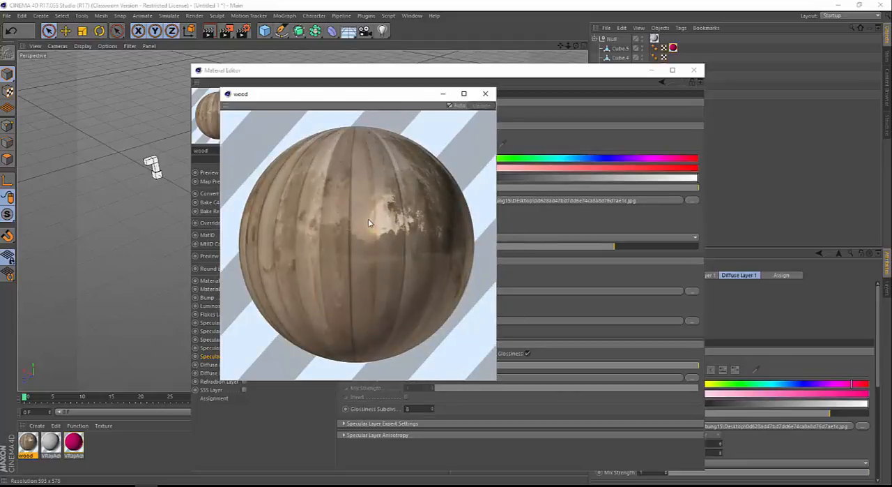
pyautogui.moveTo(373, 98); pyautogui.dragTo(694, 100)
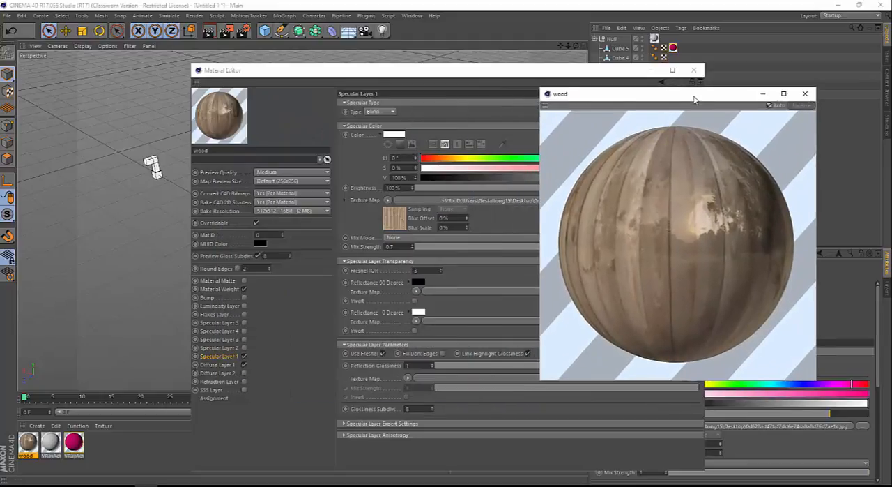
pyautogui.moveTo(508, 70); pyautogui.dragTo(350, 66)
pyautogui.moveTo(618, 98); pyautogui.dragTo(633, 85)
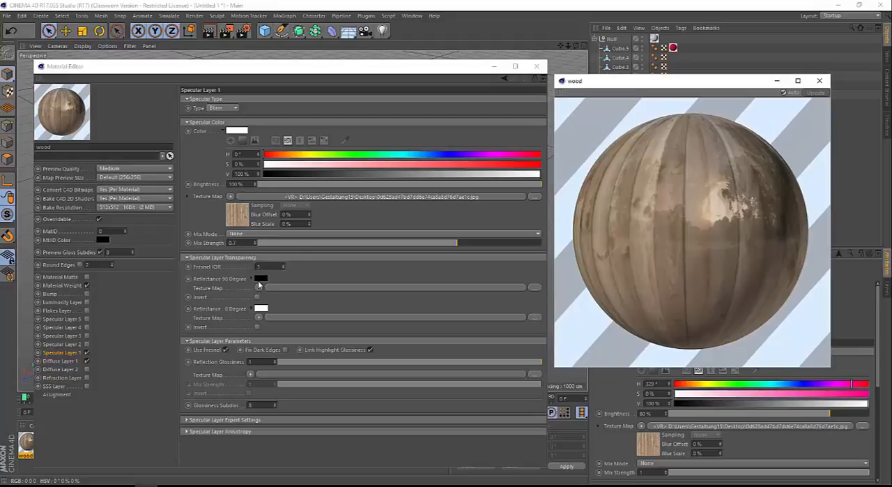
# Set Specular Layer 1's Reflectance 90 Degree colour to light grey and its reflection glossiness to 0.7, closing the preview and Material Editor
pyautogui.moveTo(260, 280)
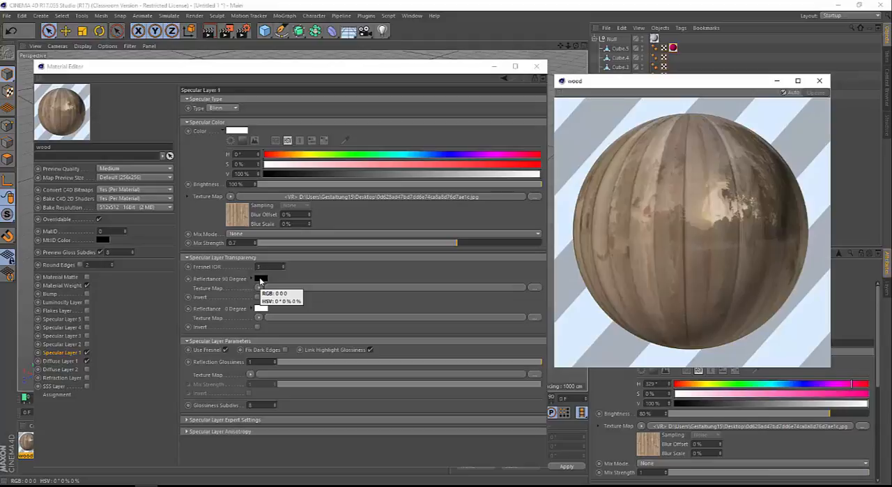
pyautogui.click(260, 278)
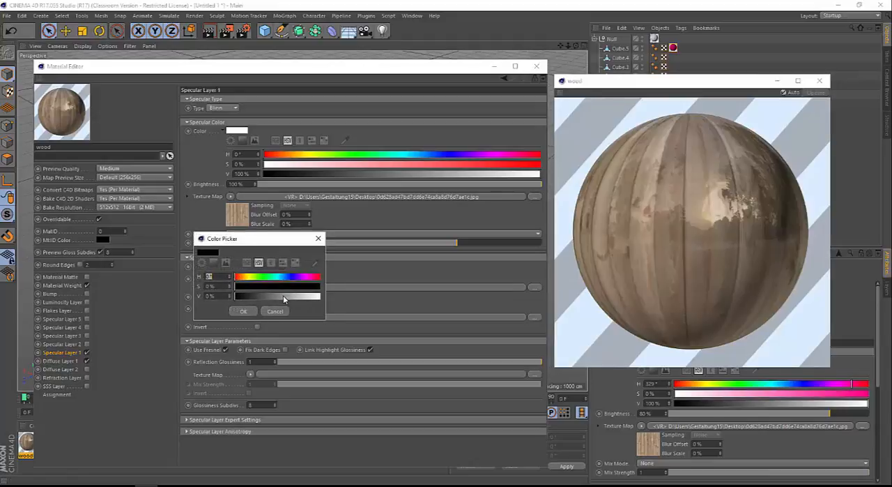
pyautogui.moveTo(284, 298); pyautogui.dragTo(290, 297)
pyautogui.click(249, 311)
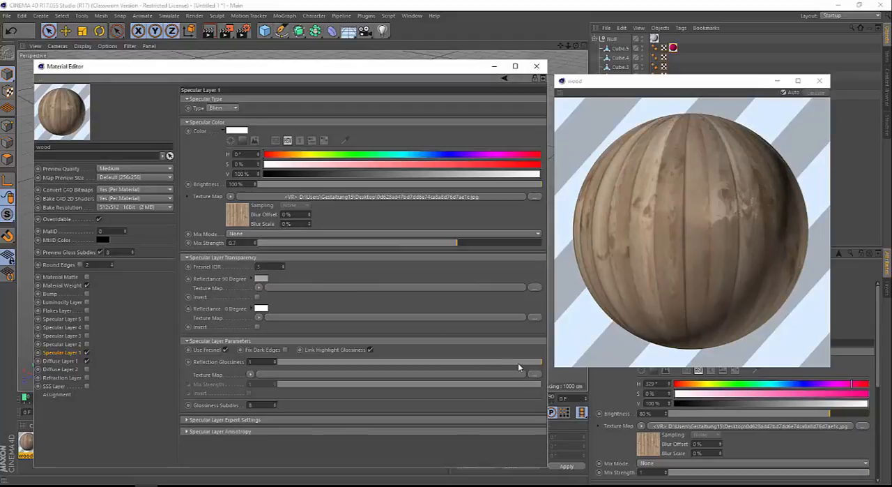
pyautogui.moveTo(521, 363); pyautogui.dragTo(466, 363)
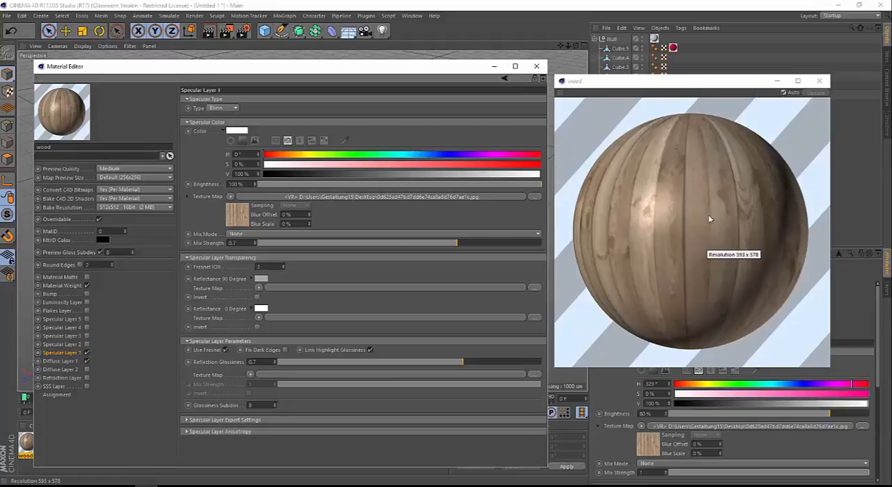
pyautogui.click(819, 80)
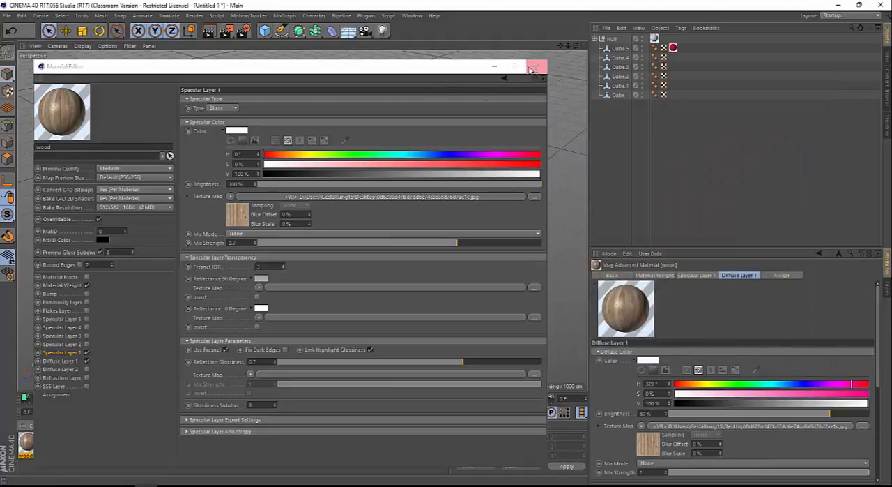
pyautogui.click(536, 66)
# Select the Cube.2 model in the viewport and apply the wood material to it
pyautogui.keyDown('alt'); pyautogui.moveTo(213, 201); pyautogui.dragTo(366, 189, button='right'); pyautogui.keyUp('alt')
pyautogui.keyDown('alt'); pyautogui.moveTo(302, 218); pyautogui.dragTo(243, 183); pyautogui.keyUp('alt')
pyautogui.keyDown('alt'); pyautogui.moveTo(229, 198); pyautogui.dragTo(303, 199, button='middle'); pyautogui.keyUp('alt')
pyautogui.keyDown('alt'); pyautogui.moveTo(302, 199); pyautogui.dragTo(333, 195, button='right'); pyautogui.keyUp('alt')
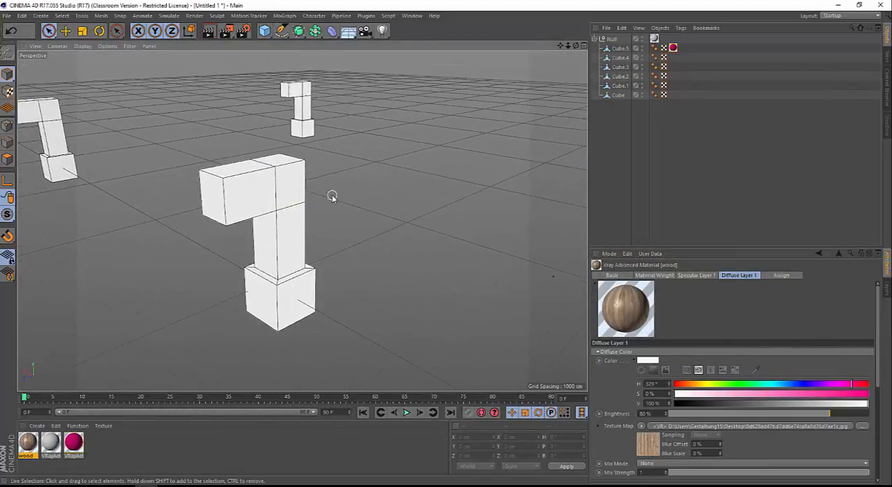
pyautogui.click(291, 191)
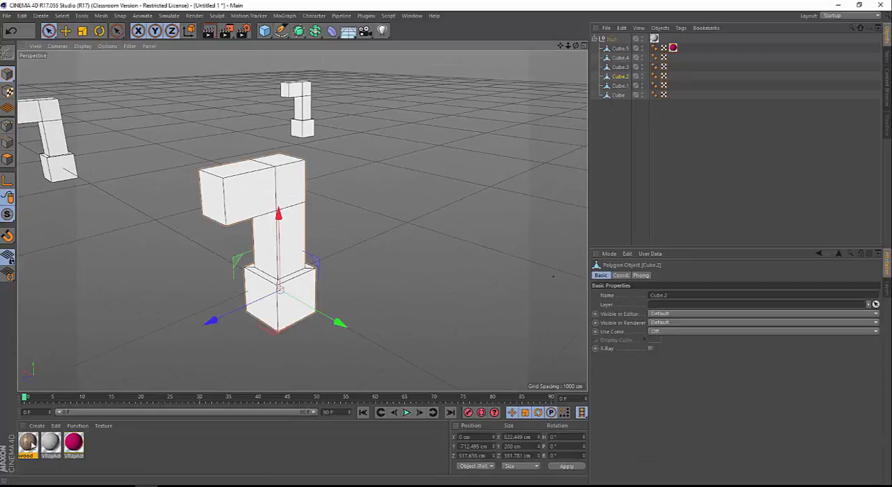
pyautogui.moveTo(32, 445); pyautogui.dragTo(293, 191)
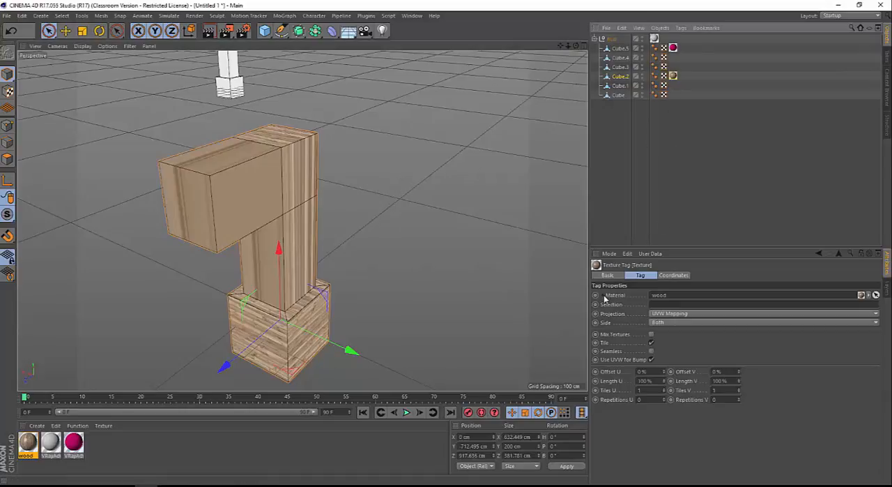
# Set the projection of Cube.2's wood texture tag to Cubic
pyautogui.click(664, 315)
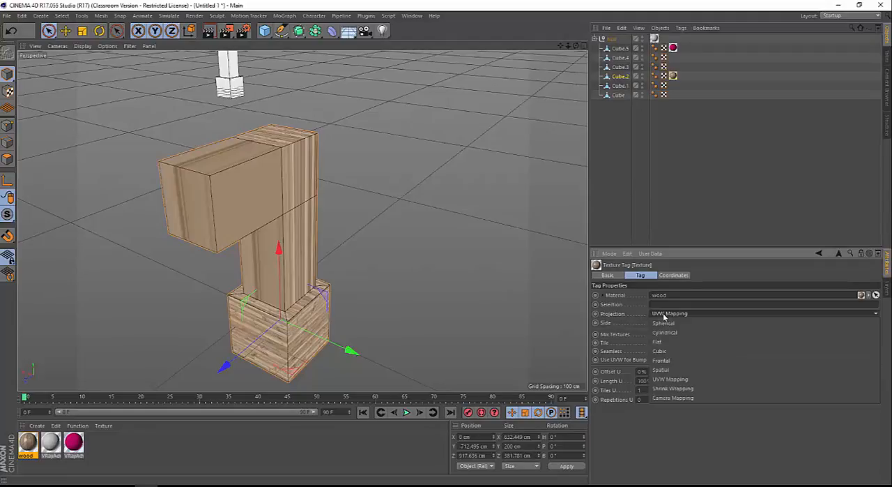
pyautogui.click(663, 355)
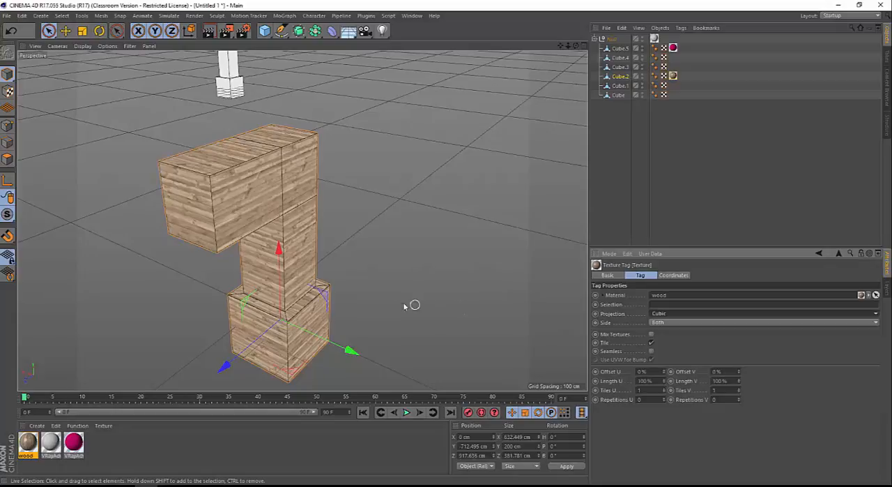
pyautogui.keyDown('alt'); pyautogui.moveTo(376, 297); pyautogui.dragTo(336, 272); pyautogui.keyUp('alt')
pyautogui.keyDown('alt'); pyautogui.moveTo(297, 278); pyautogui.dragTo(318, 312); pyautogui.keyUp('alt')
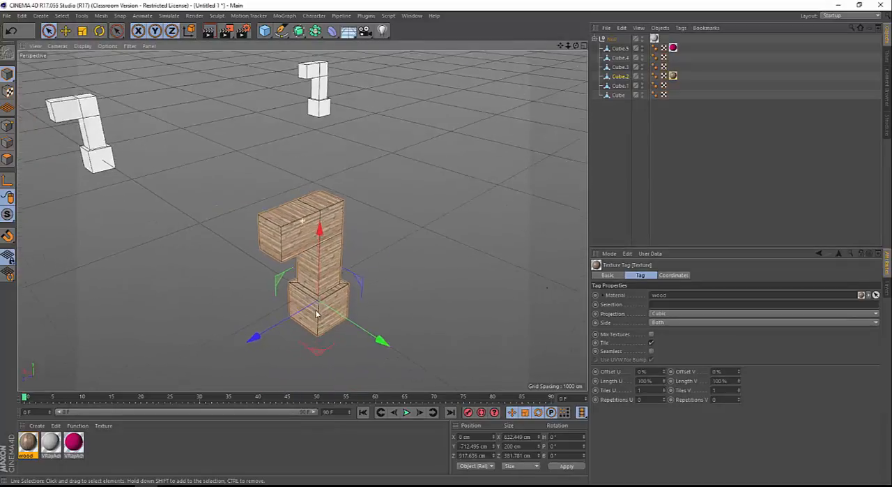
pyautogui.scroll(4, 337, 294)
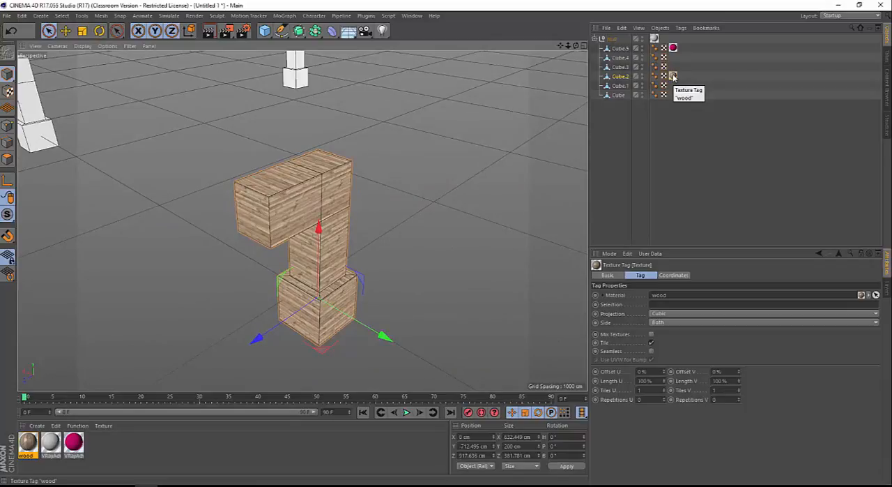
# Select the Cube.2 object, switch to Texture mode, and inspect the texture projection grid around its base block
pyautogui.click(619, 76)
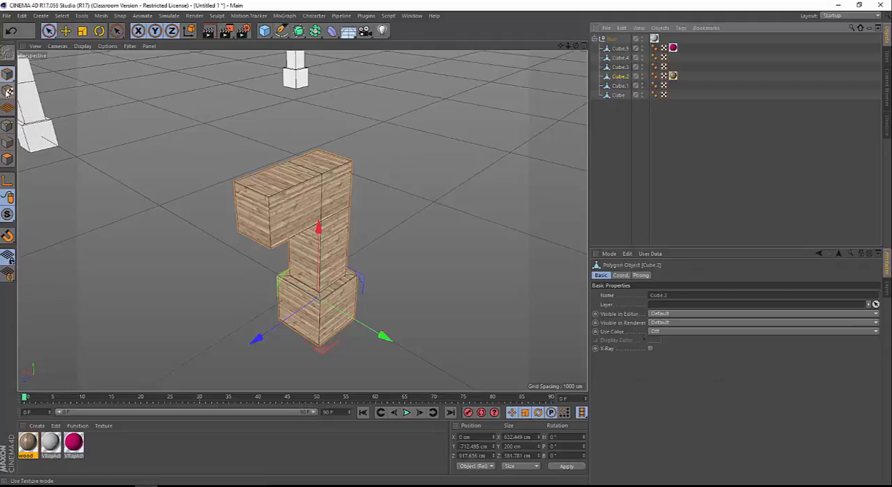
pyautogui.click(8, 92)
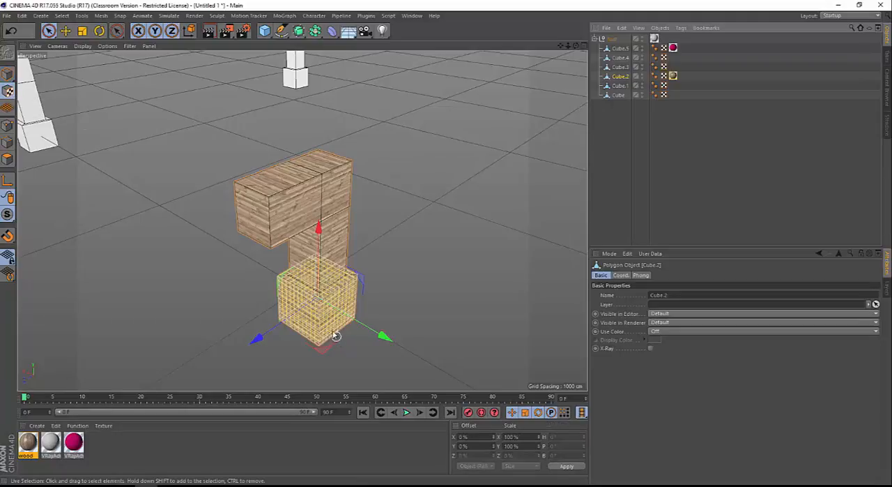
pyautogui.keyDown('alt'); pyautogui.moveTo(330, 341); pyautogui.dragTo(312, 294); pyautogui.keyUp('alt')
pyautogui.keyDown('alt'); pyautogui.moveTo(312, 293); pyautogui.dragTo(408, 295, button='right'); pyautogui.keyUp('alt')
pyautogui.keyDown('alt'); pyautogui.moveTo(367, 284); pyautogui.dragTo(348, 280); pyautogui.keyUp('alt')
pyautogui.keyDown('alt'); pyautogui.moveTo(318, 291); pyautogui.dragTo(354, 287, button='right'); pyautogui.keyUp('alt')
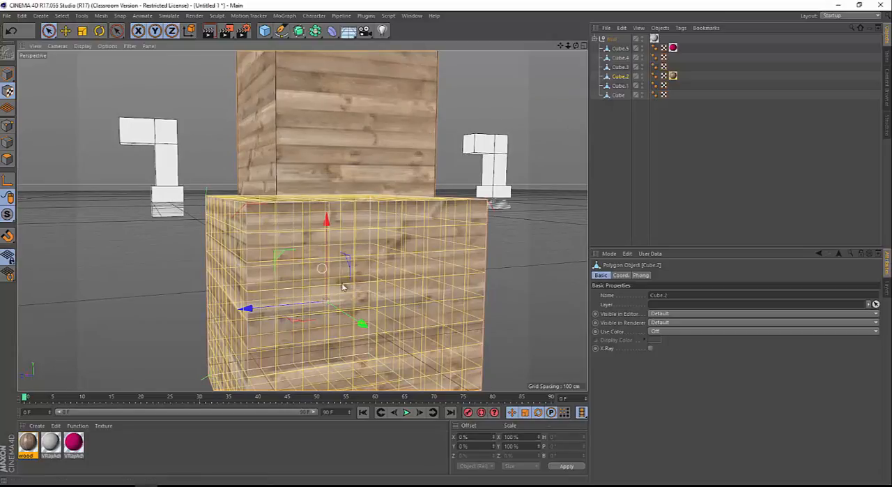
pyautogui.keyDown('alt'); pyautogui.moveTo(292, 291); pyautogui.dragTo(334, 306); pyautogui.keyUp('alt')
pyautogui.scroll(-3, 282, 260)
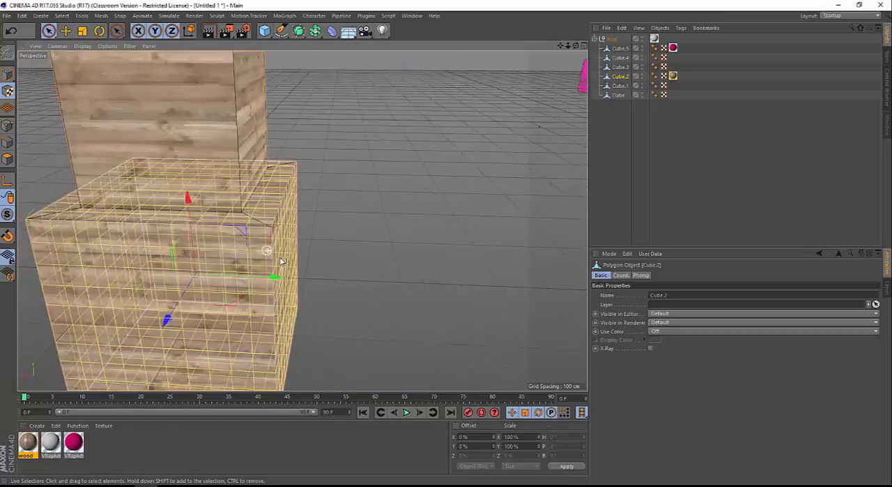
# Try to shift the wood texture projection on Cube.2 along its green axis, and undo the move
pyautogui.keyDown('alt'); pyautogui.moveTo(281, 260); pyautogui.dragTo(212, 154); pyautogui.keyUp('alt')
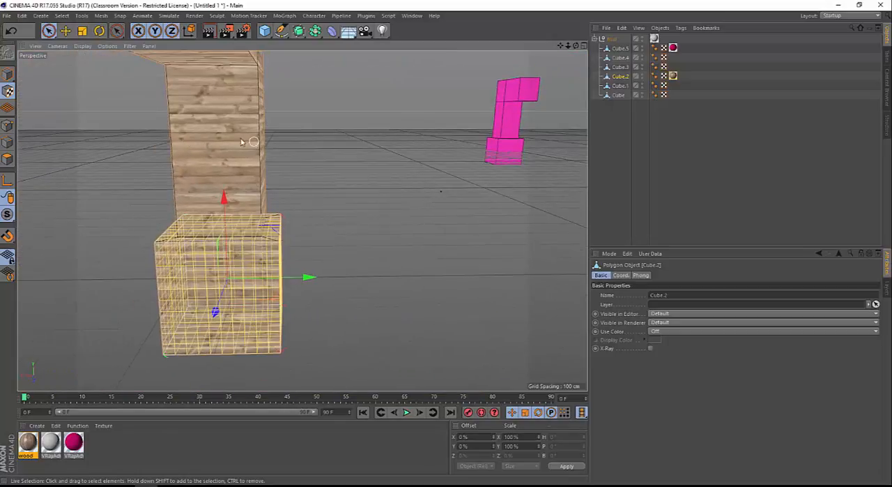
pyautogui.keyDown('alt'); pyautogui.moveTo(279, 172); pyautogui.dragTo(334, 235); pyautogui.keyUp('alt')
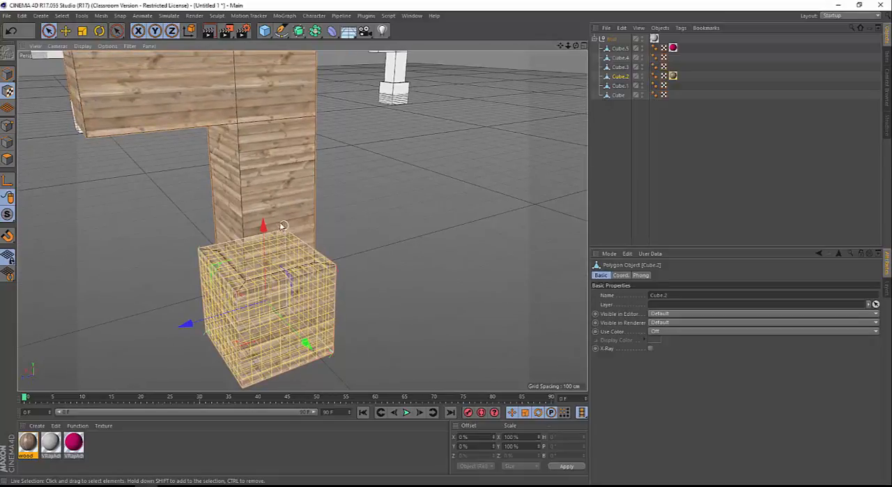
pyautogui.keyDown('alt'); pyautogui.moveTo(282, 227); pyautogui.dragTo(175, 200); pyautogui.keyUp('alt')
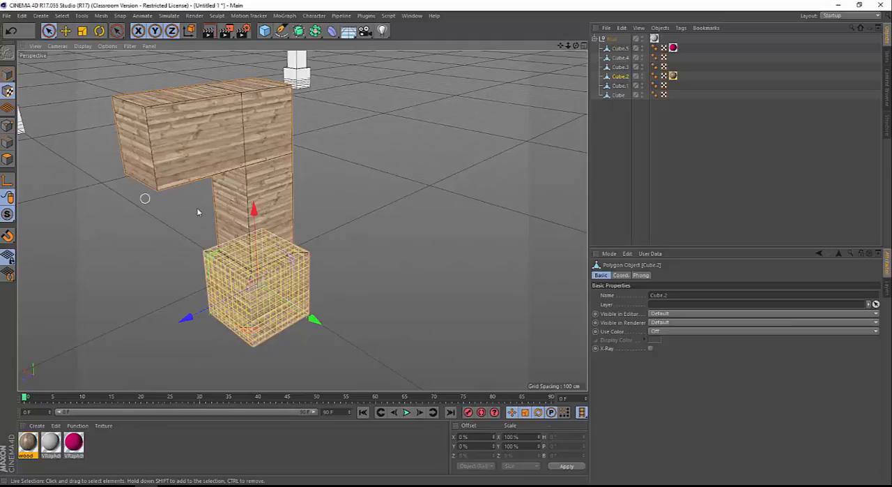
pyautogui.moveTo(312, 317); pyautogui.dragTo(271, 298)
pyautogui.hotkey('ctrl', 'z')
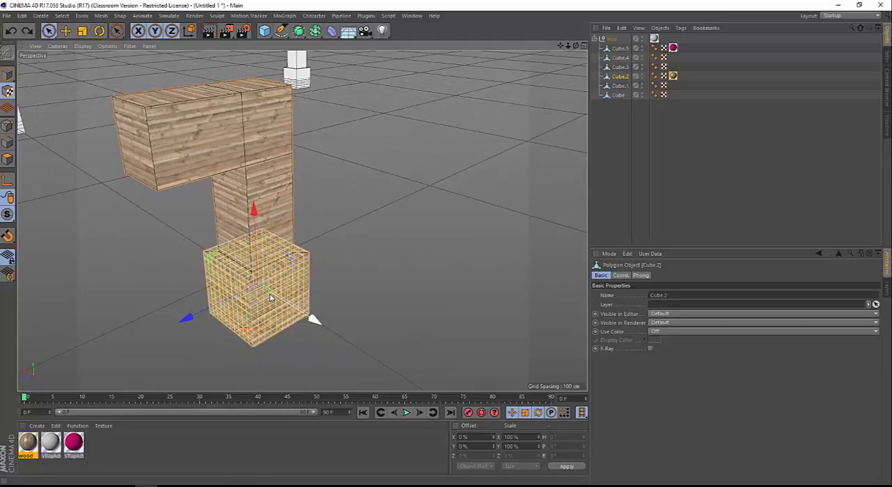
# Enable axis modification, move Cube.2's wood texture projection about 48 cm along Y, and rotate it to a bank of 90°
pyautogui.click(7, 181)
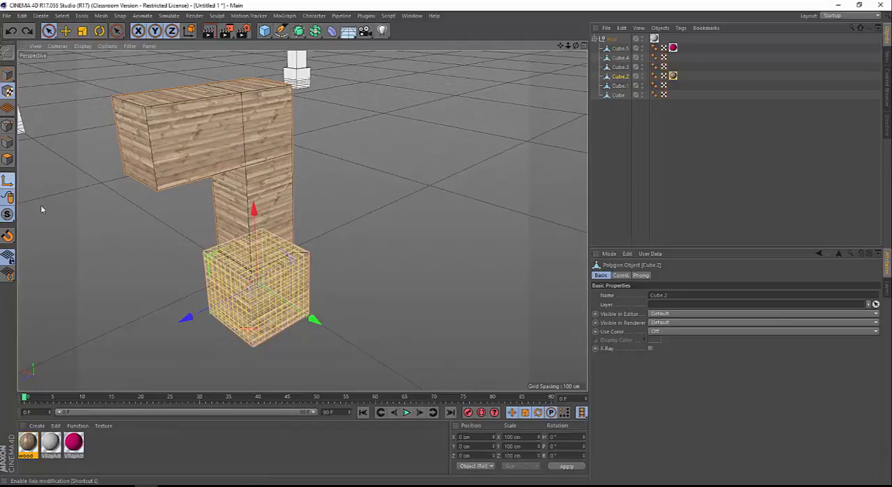
pyautogui.moveTo(316, 323); pyautogui.dragTo(343, 312)
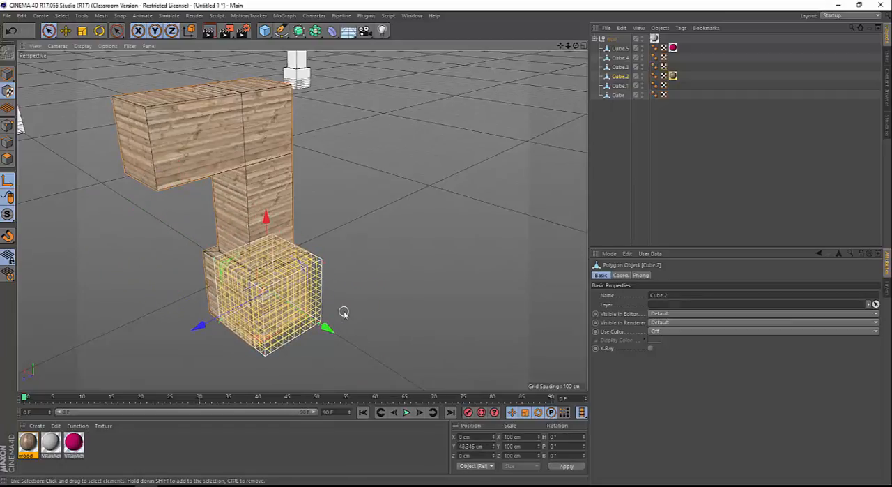
pyautogui.press('r')
pyautogui.moveTo(300, 291); pyautogui.dragTo(180, 152)
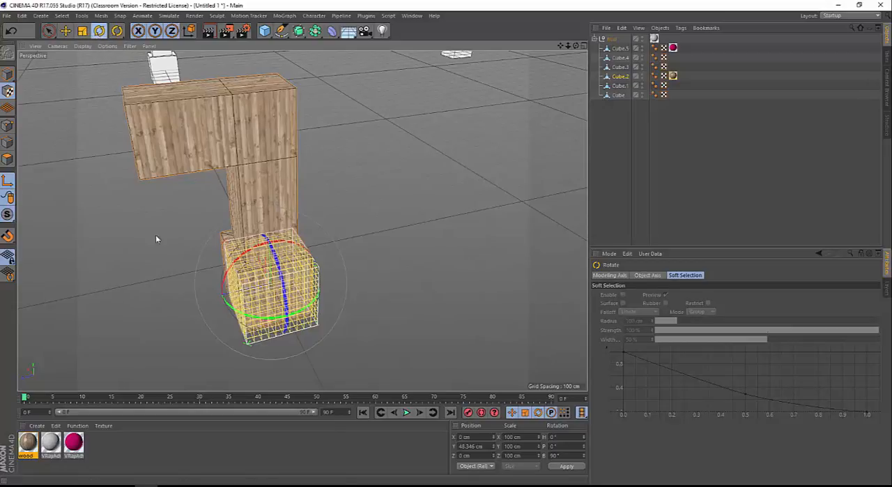
# Scale Cube.2's wood texture projection to about 139 cm in X and 155 cm in Z
pyautogui.keyDown('alt'); pyautogui.moveTo(339, 348); pyautogui.dragTo(312, 269); pyautogui.keyUp('alt')
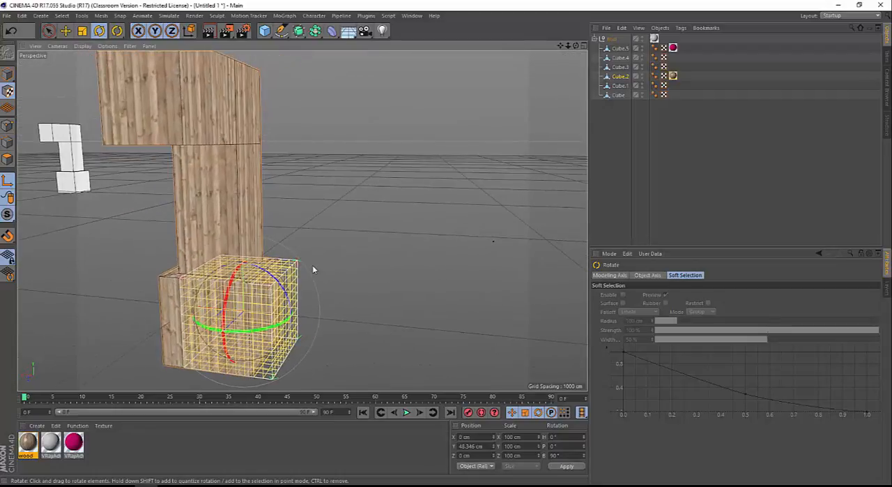
pyautogui.keyDown('alt'); pyautogui.moveTo(205, 197); pyautogui.dragTo(243, 154); pyautogui.keyUp('alt')
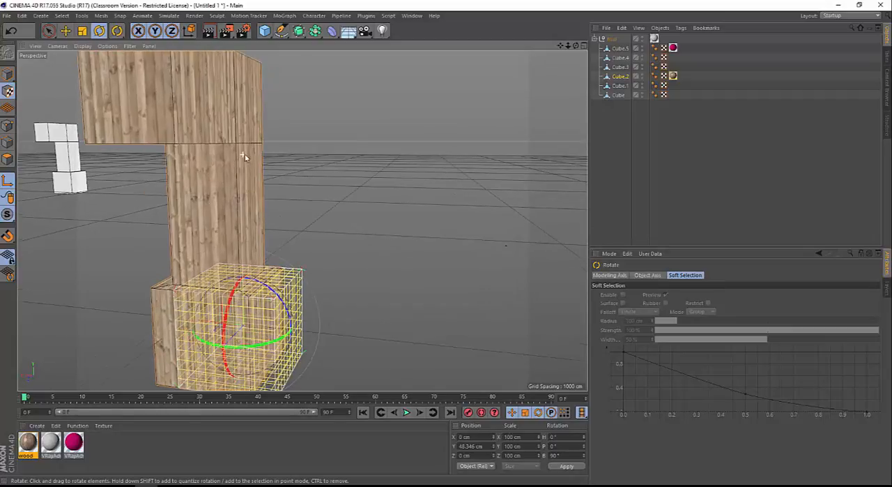
pyautogui.keyDown('alt'); pyautogui.moveTo(288, 196); pyautogui.dragTo(251, 239); pyautogui.keyUp('alt')
pyautogui.scroll(4, 356, 189)
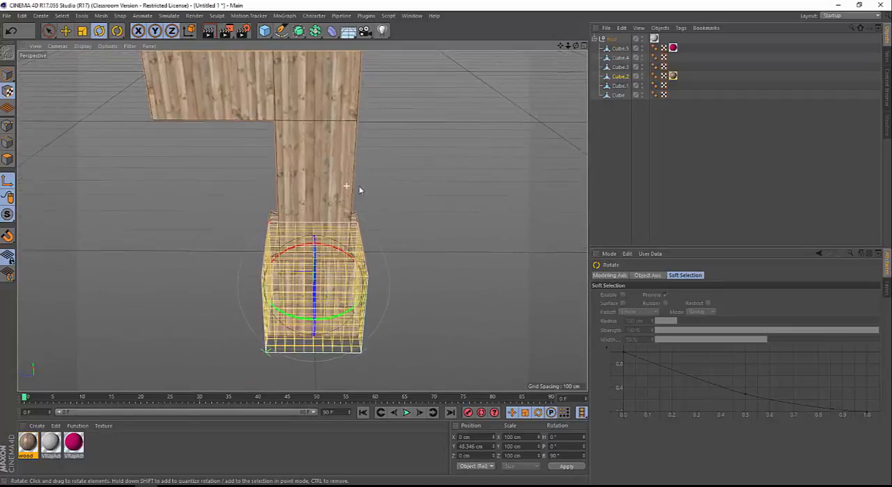
pyautogui.press('t')
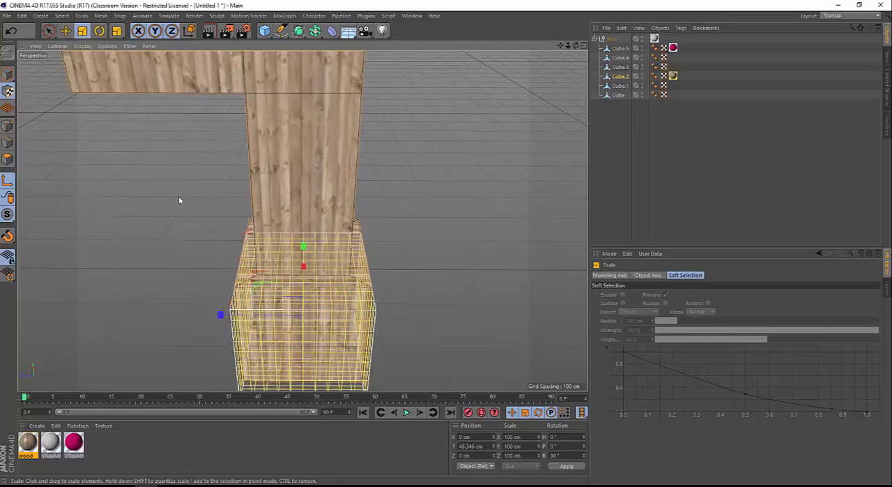
pyautogui.keyDown('alt'); pyautogui.moveTo(179, 198); pyautogui.dragTo(58, 169); pyautogui.keyUp('alt')
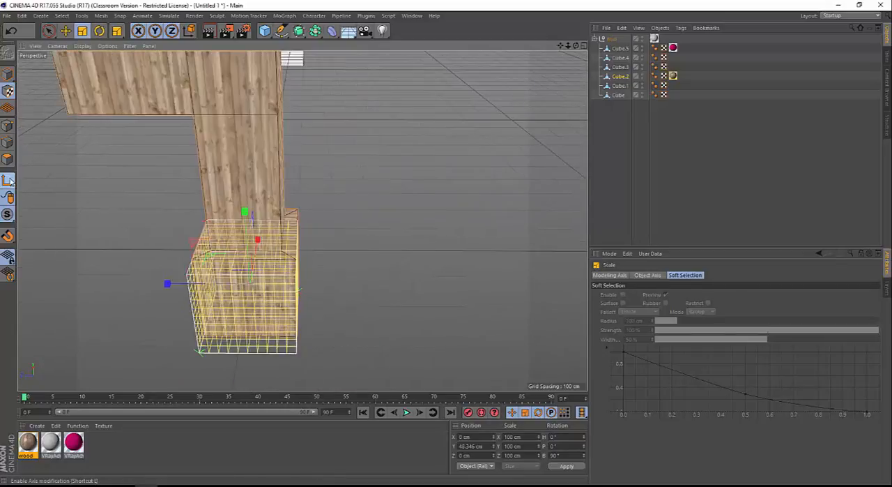
pyautogui.keyDown('alt'); pyautogui.moveTo(139, 278); pyautogui.dragTo(369, 239); pyautogui.keyUp('alt')
pyautogui.moveTo(117, 267); pyautogui.dragTo(178, 242)
pyautogui.keyDown('alt'); pyautogui.moveTo(179, 242); pyautogui.dragTo(157, 246, button='right'); pyautogui.keyUp('alt')
pyautogui.keyDown('alt'); pyautogui.moveTo(220, 214); pyautogui.dragTo(204, 199); pyautogui.keyUp('alt')
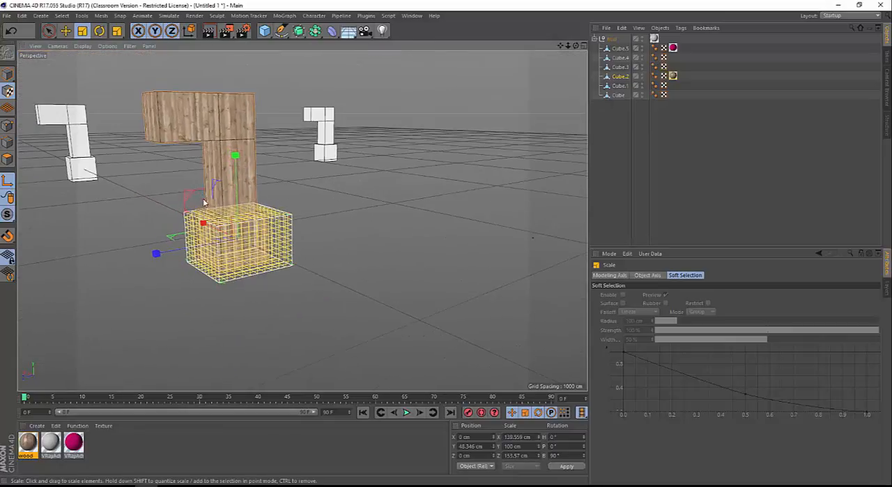
# Return to Model mode and examine the wood grain on Cube.2 from several angles
pyautogui.keyDown('alt'); pyautogui.moveTo(205, 133); pyautogui.dragTo(217, 163, button='middle'); pyautogui.keyUp('alt')
pyautogui.keyDown('alt'); pyautogui.moveTo(217, 163); pyautogui.dragTo(247, 161, button='right'); pyautogui.keyUp('alt')
pyautogui.moveTo(248, 161)
pyautogui.keyDown('alt'); pyautogui.mouseDown()
pyautogui.moveTo(252, 185)
pyautogui.moveTo(352, 221)
pyautogui.moveTo(324, 234)
pyautogui.moveTo(253, 171)
pyautogui.mouseUp(); pyautogui.keyUp('alt')
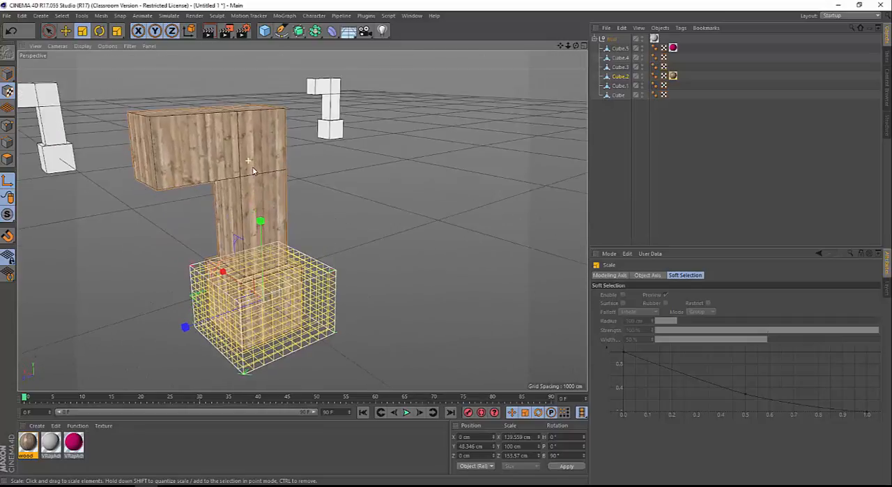
pyautogui.click(7, 75)
pyautogui.scroll(3, 114, 208)
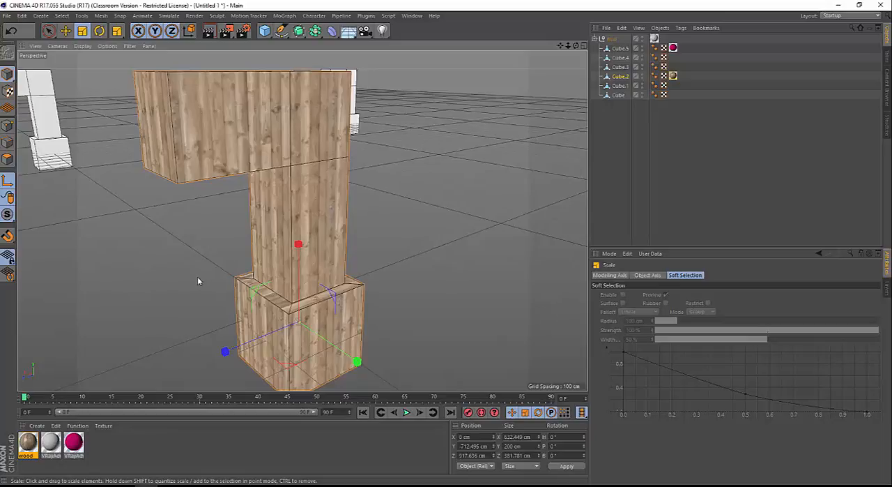
pyautogui.scroll(-5, 188, 210)
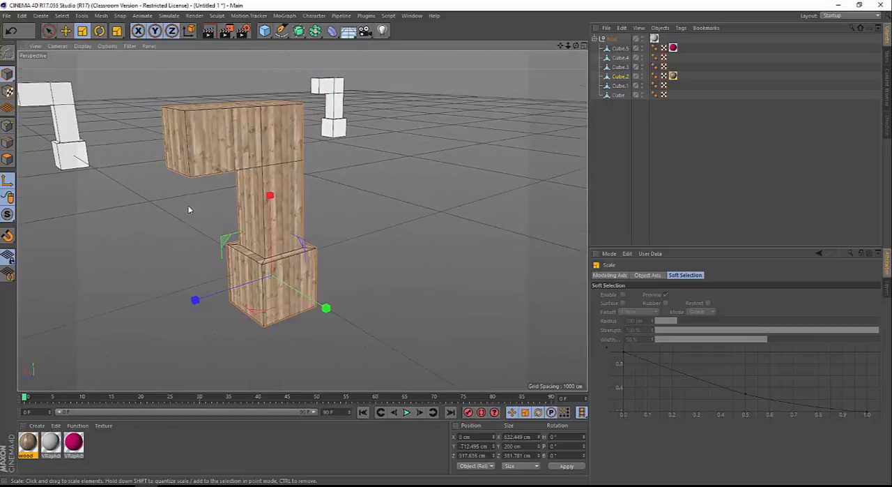
pyautogui.keyDown('alt'); pyautogui.moveTo(188, 206); pyautogui.dragTo(201, 193); pyautogui.keyUp('alt')
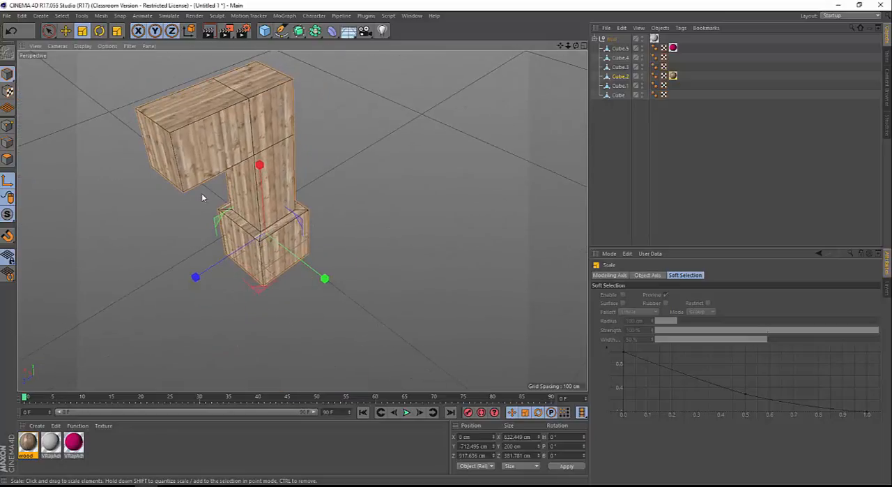
pyautogui.keyDown('alt'); pyautogui.moveTo(201, 193); pyautogui.dragTo(219, 217, button='middle'); pyautogui.keyUp('alt')
pyautogui.scroll(3, 219, 216)
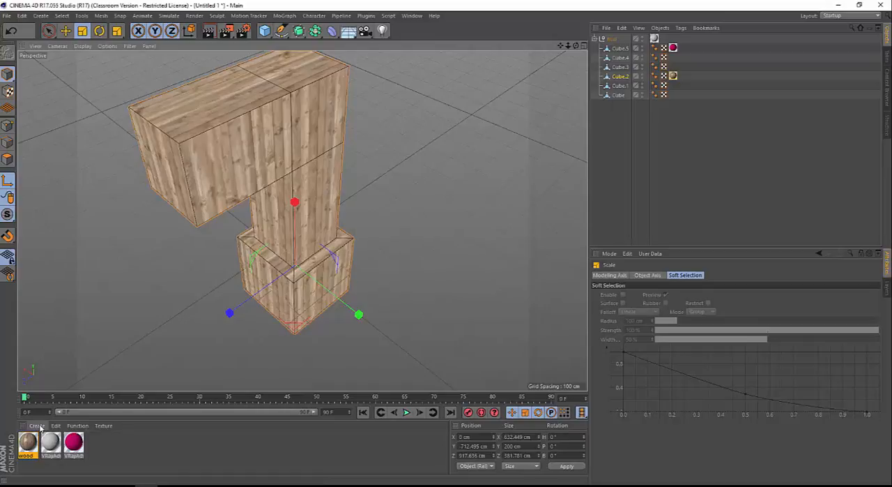
# Create a VRayAdvancedMaterial, open it for editing, and set its Diffuse Layer 1 colour to black with V at 0%
pyautogui.click(37, 425)
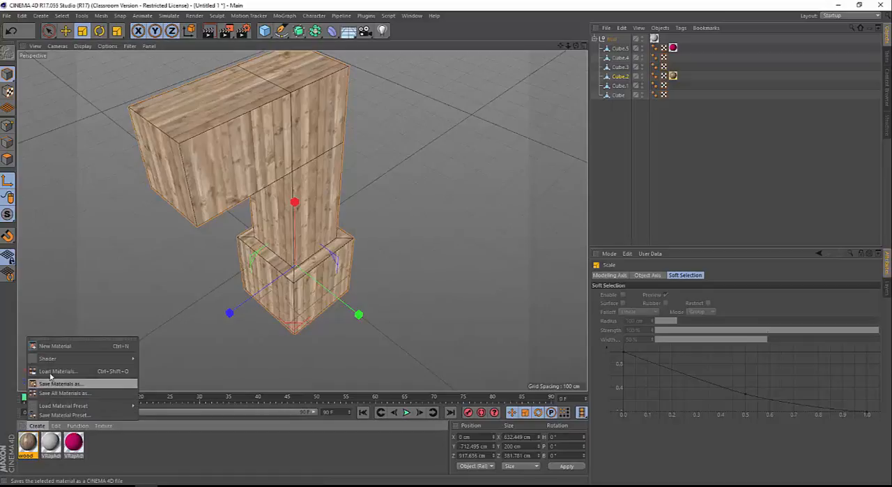
pyautogui.moveTo(59, 358)
pyautogui.moveTo(168, 349)
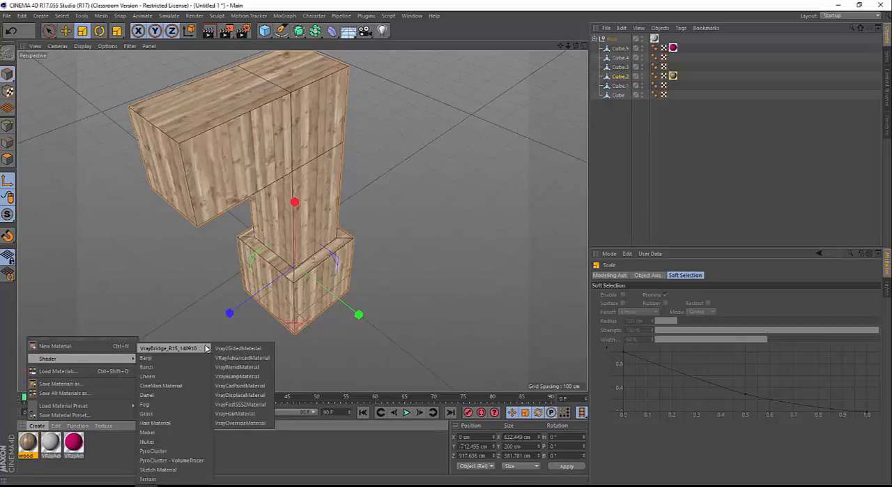
pyautogui.click(242, 357)
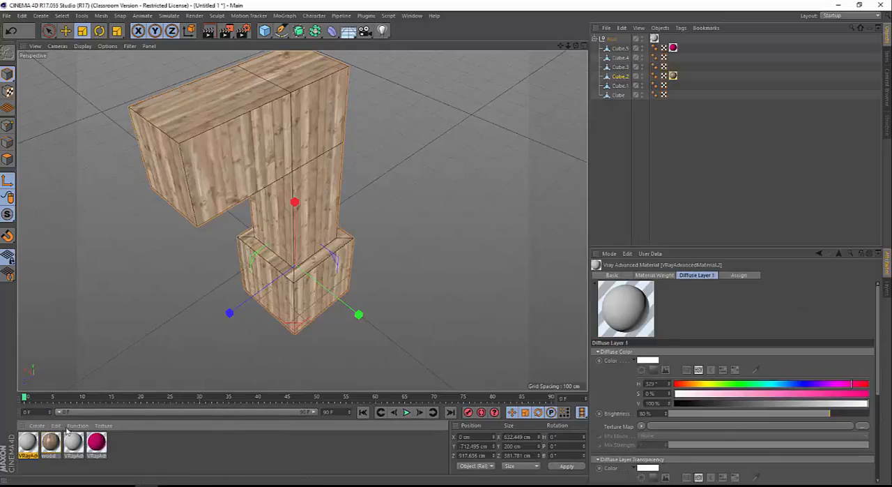
pyautogui.doubleClick(28, 441)
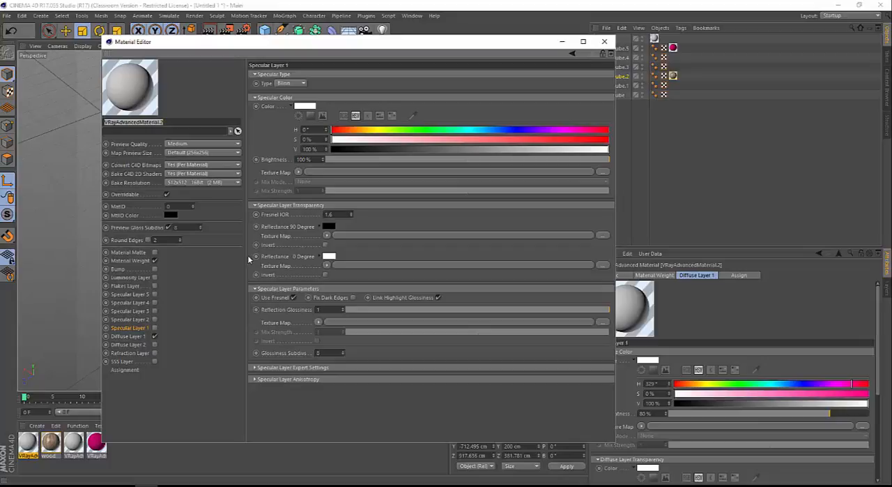
pyautogui.click(137, 337)
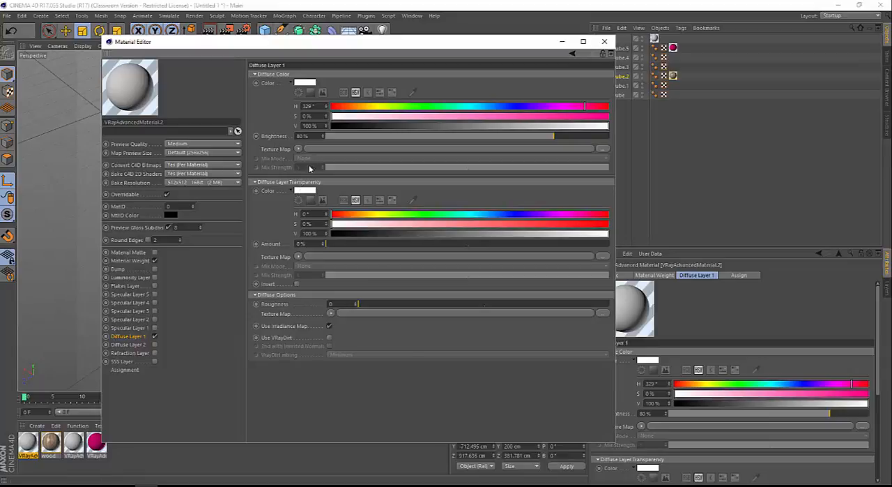
pyautogui.moveTo(368, 127); pyautogui.dragTo(330, 127)
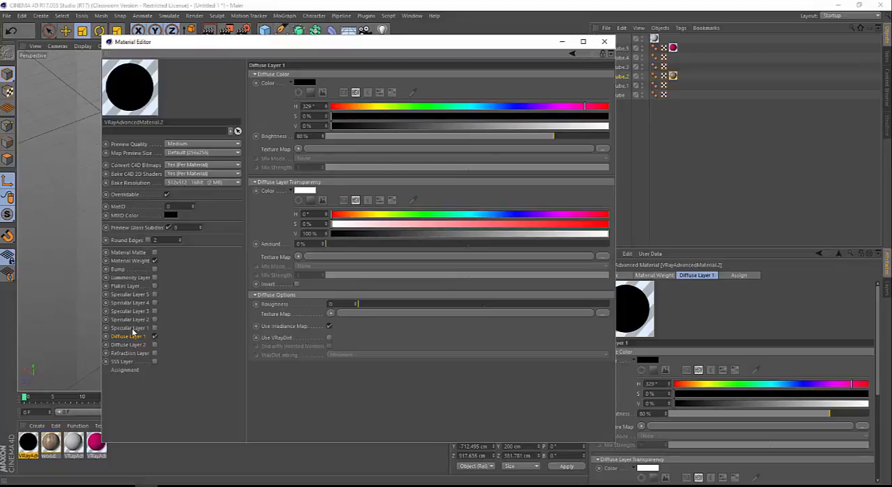
# Enable Specular Layer 1 on the black material and set its Fresnel IOR to 22
pyautogui.click(132, 328)
pyautogui.click(154, 328)
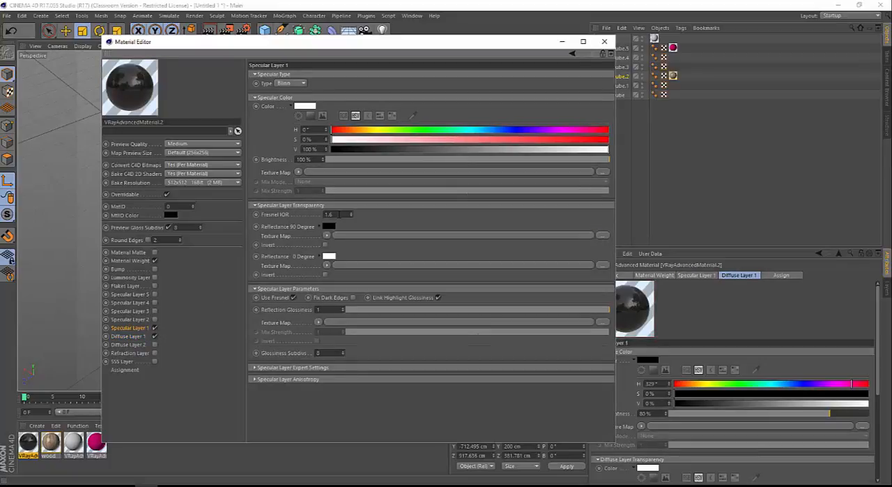
pyautogui.moveTo(337, 214); pyautogui.dragTo(326, 214)
pyautogui.write('22')
pyautogui.press('Tab')
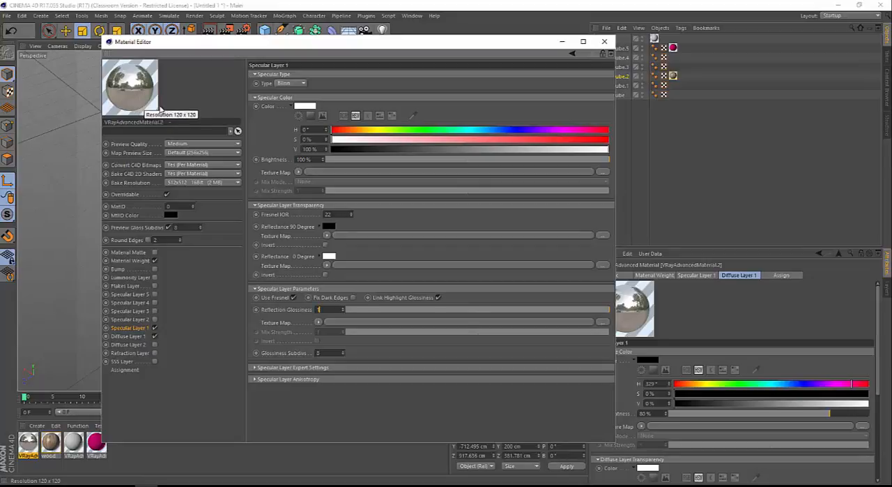
# Set the reflection glossiness to 0.9, check the material in a separate enlarged preview, and close the preview and Material Editor
pyautogui.click(321, 309)
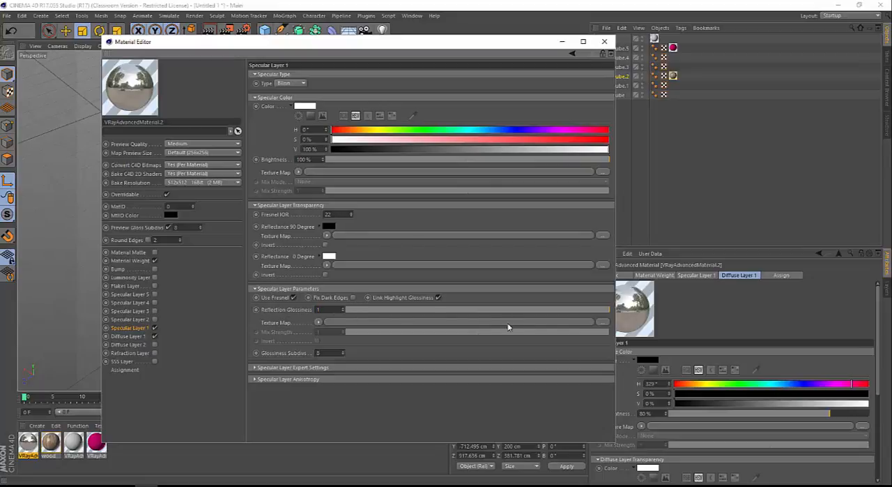
pyautogui.moveTo(605, 315); pyautogui.dragTo(585, 315)
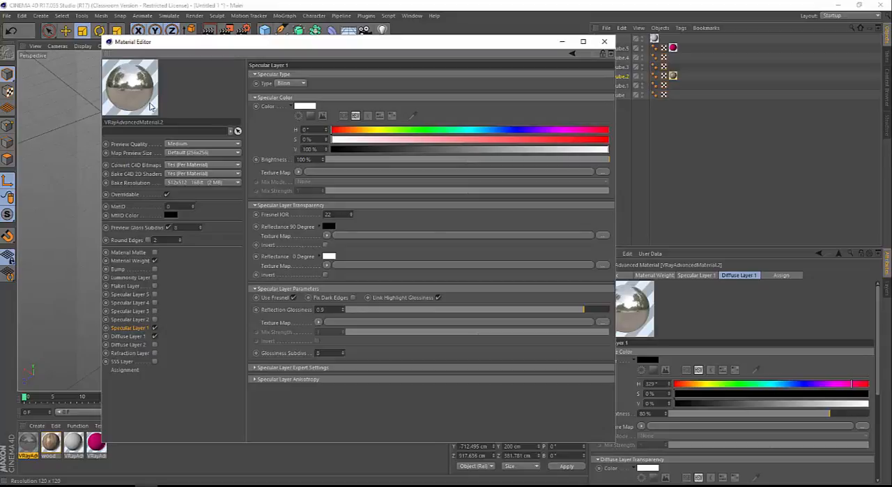
pyautogui.rightClick(152, 106)
pyautogui.click(177, 119)
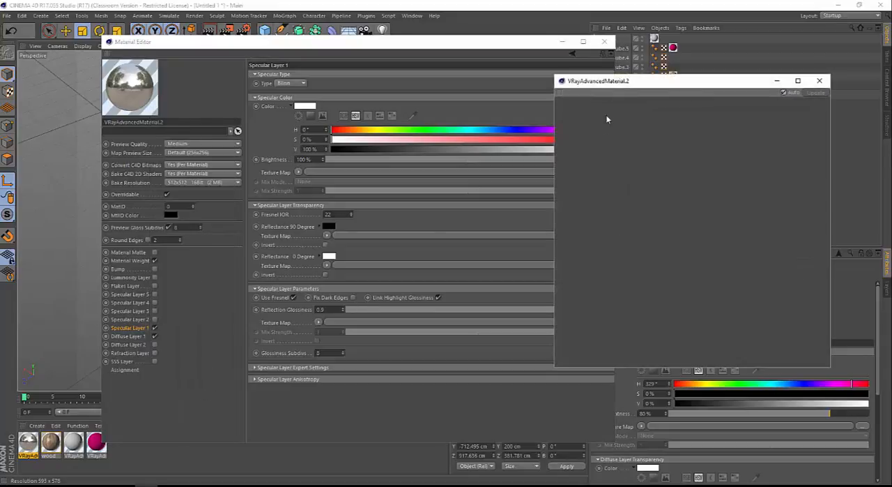
pyautogui.moveTo(607, 80); pyautogui.dragTo(305, 65)
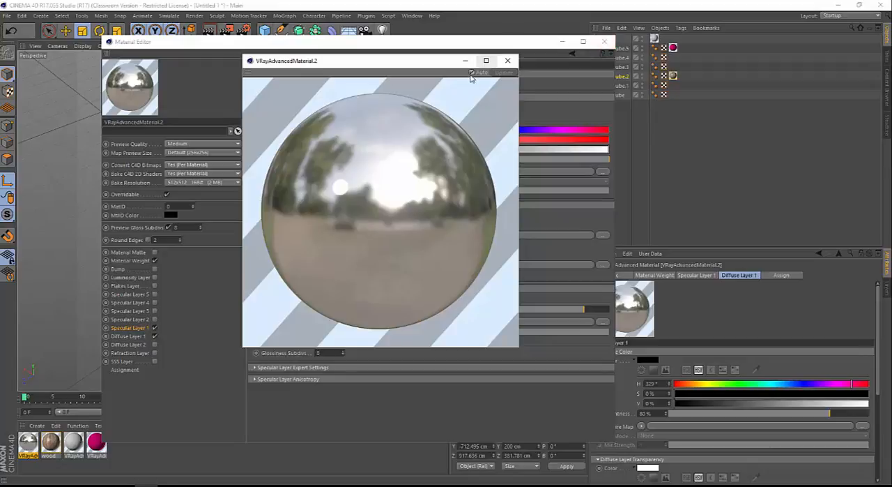
pyautogui.click(514, 62)
pyautogui.click(604, 41)
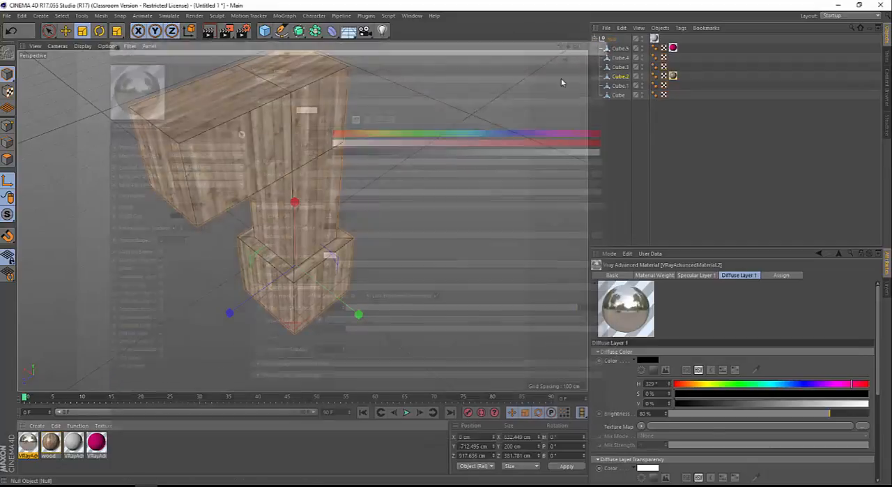
# Create another VRayAdvancedMaterial alongside the chrome-like one, leaving all six models in view
pyautogui.scroll(-10, 319, 223)
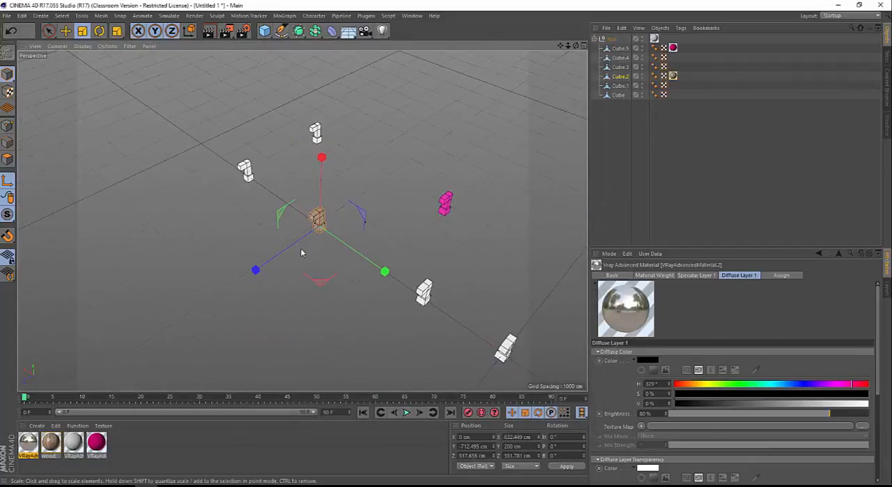
pyautogui.keyDown('alt'); pyautogui.moveTo(303, 251); pyautogui.dragTo(358, 249); pyautogui.keyUp('alt')
pyautogui.keyDown('alt'); pyautogui.moveTo(451, 260); pyautogui.dragTo(370, 263, button='middle'); pyautogui.keyUp('alt')
pyautogui.keyDown('alt'); pyautogui.moveTo(369, 263); pyautogui.dragTo(303, 220); pyautogui.keyUp('alt')
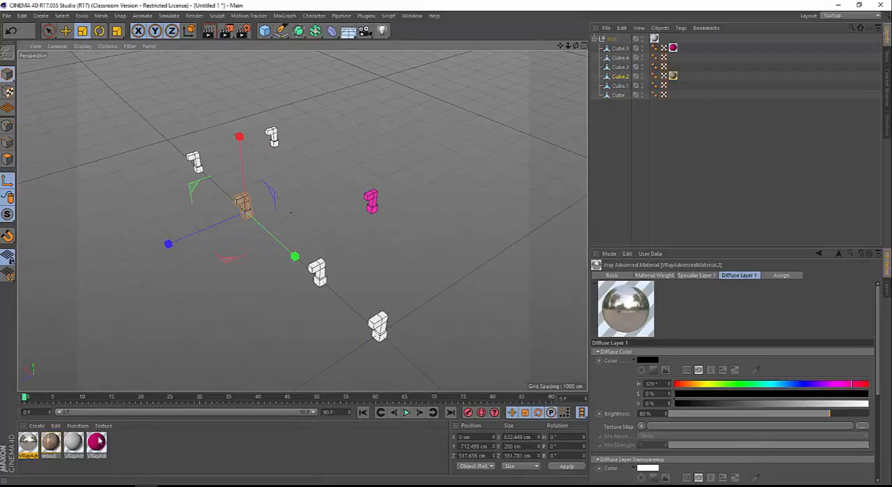
pyautogui.keyDown('alt'); pyautogui.moveTo(345, 257); pyautogui.dragTo(309, 285); pyautogui.keyUp('alt')
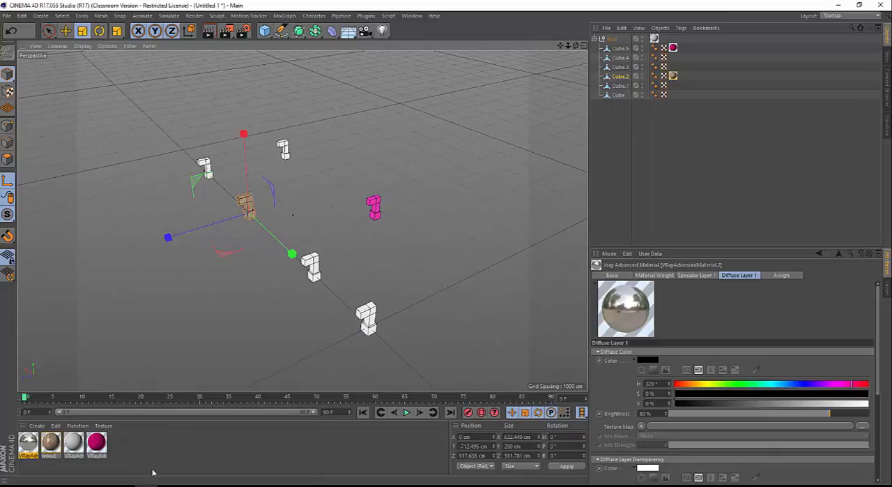
pyautogui.click(36, 425)
pyautogui.moveTo(59, 359)
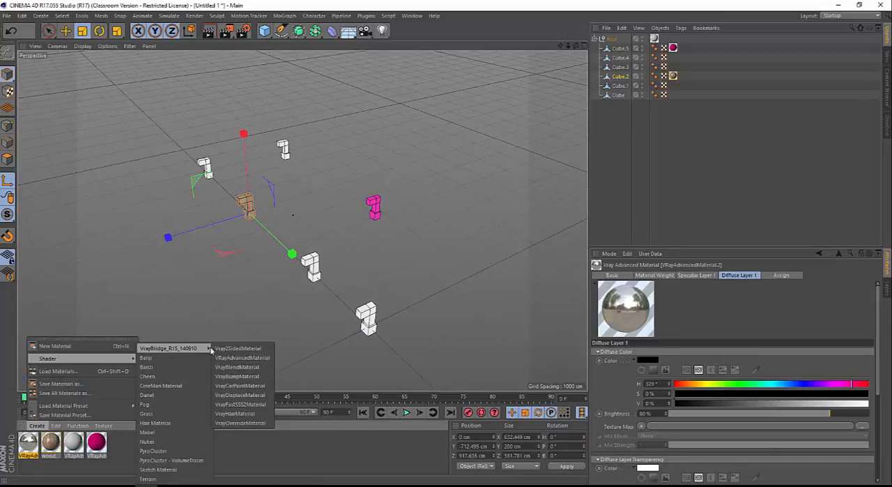
pyautogui.click(235, 353)
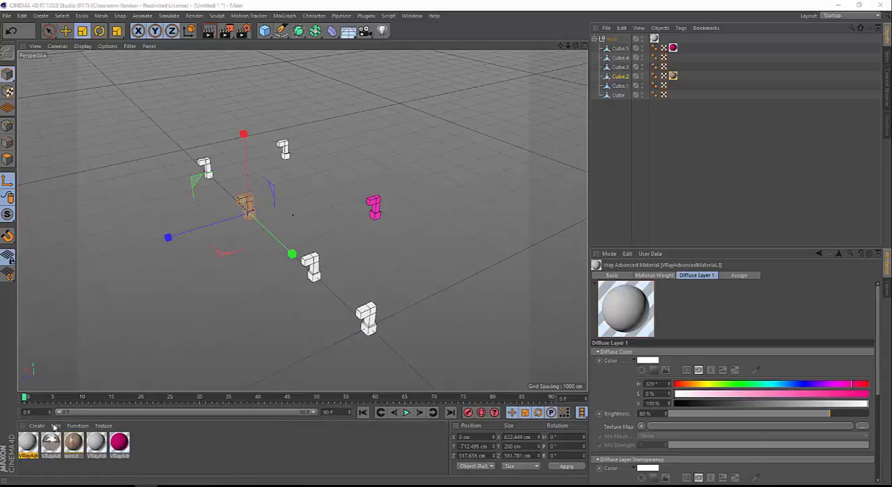
# Open the newest VRayAdvancedMaterial for editing and darken its Diffuse Layer 1 colour to V 15%
pyautogui.moveTo(0, 117); pyautogui.dragTo(556, 58)
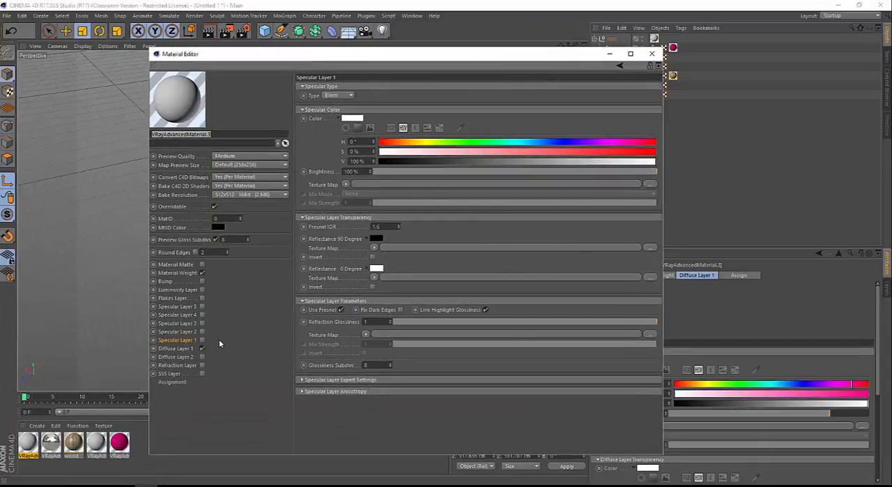
pyautogui.click(177, 349)
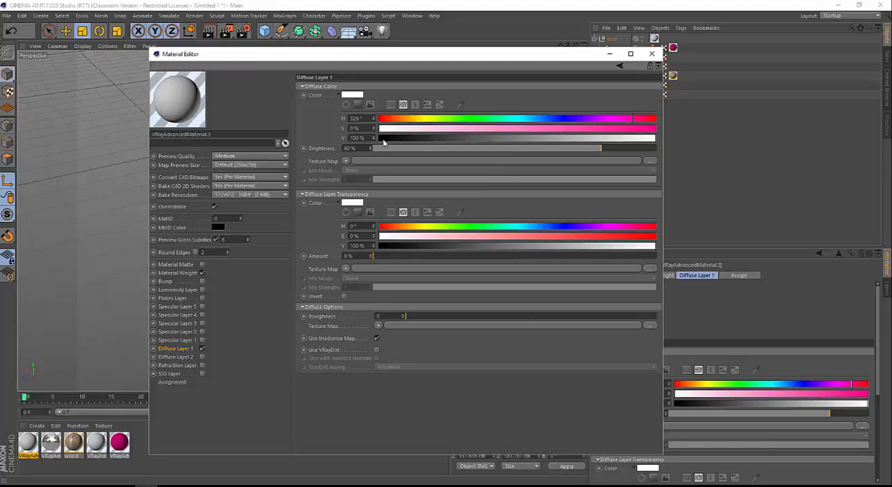
pyautogui.moveTo(485, 136); pyautogui.dragTo(421, 141)
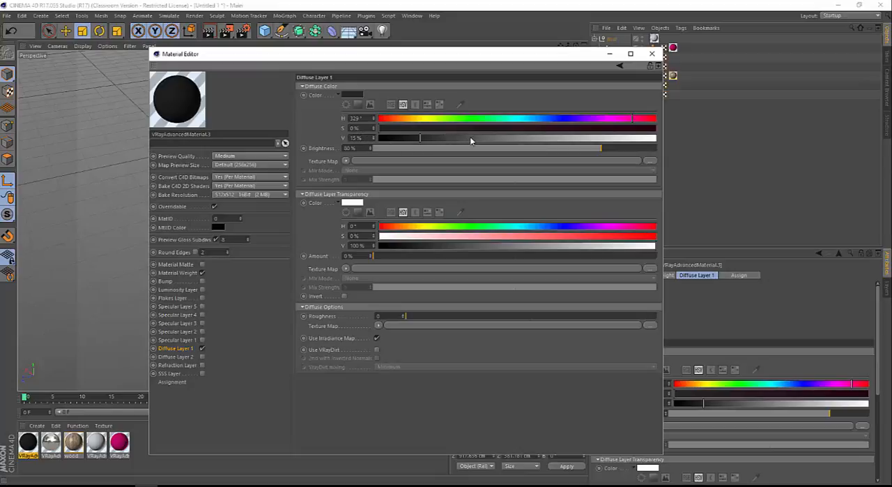
pyautogui.moveTo(483, 139); pyautogui.dragTo(602, 141)
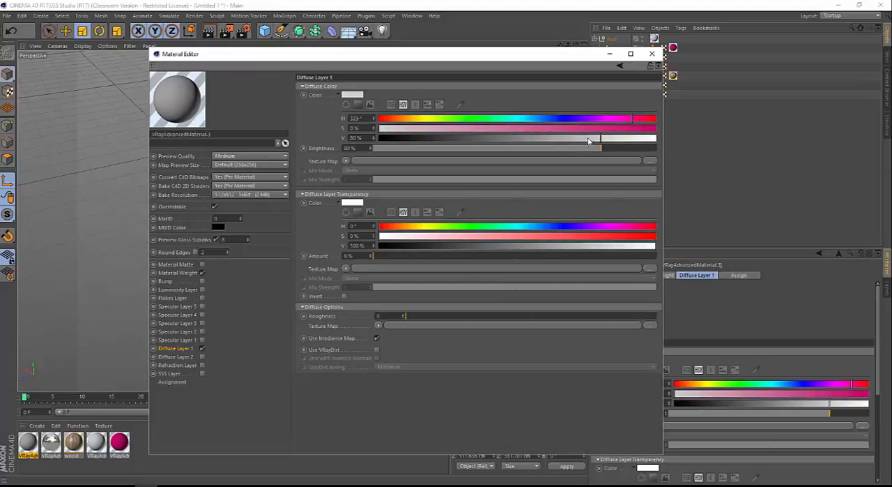
pyautogui.moveTo(478, 139); pyautogui.dragTo(420, 145)
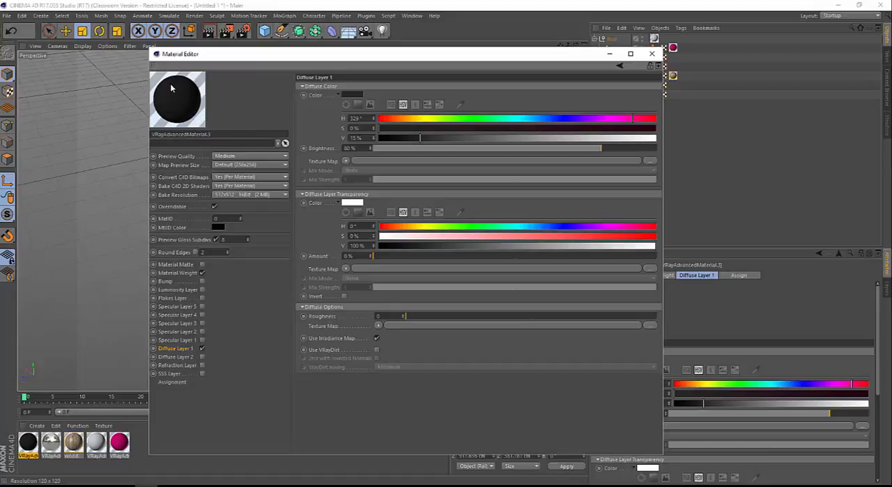
# Enable Specular Layer 1 on the dark material with a Fresnel IOR of 2 and a reflection glossiness of about 0.76
pyautogui.click(203, 340)
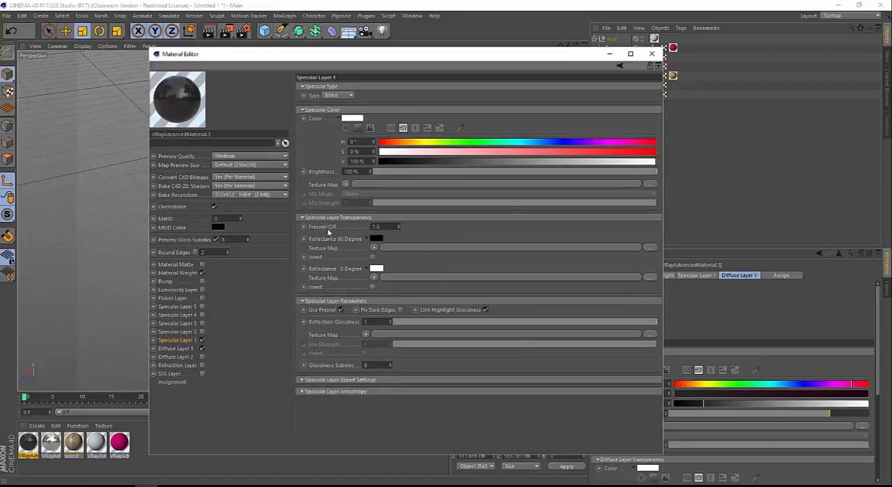
pyautogui.doubleClick(386, 226)
pyautogui.write('2')
pyautogui.press('Return')
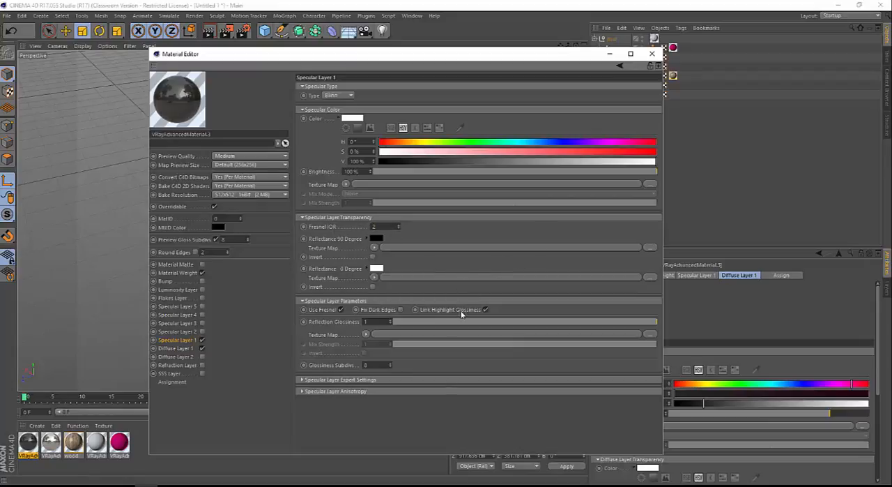
pyautogui.moveTo(637, 322); pyautogui.dragTo(603, 322)
# Check the dark material in a separate enlarged preview, and close the preview and Material Editor
pyautogui.rightClick(195, 124)
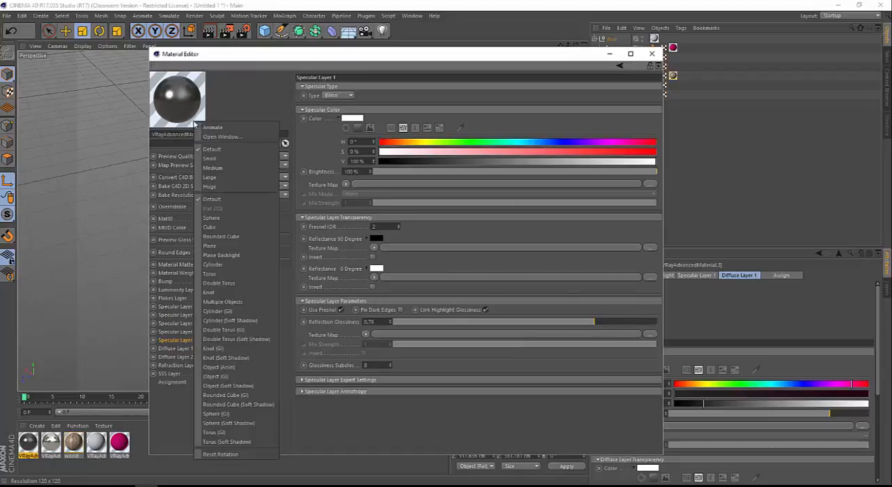
pyautogui.click(222, 136)
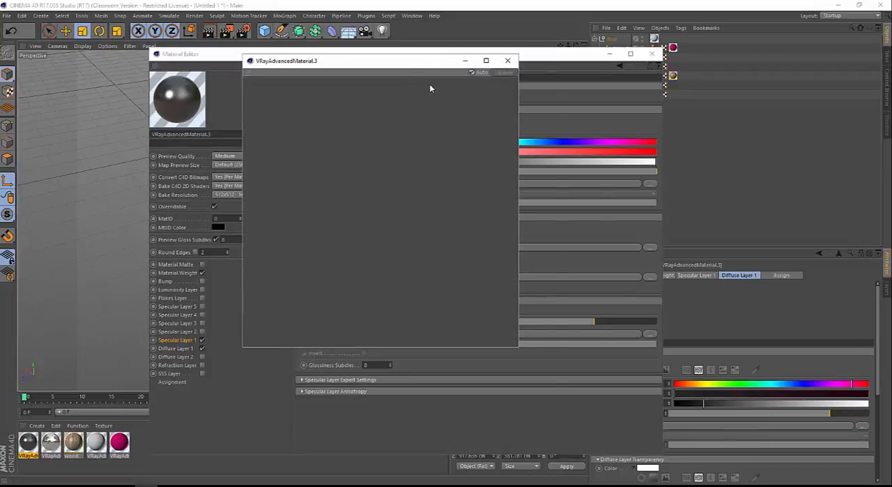
pyautogui.moveTo(427, 61); pyautogui.dragTo(558, 104)
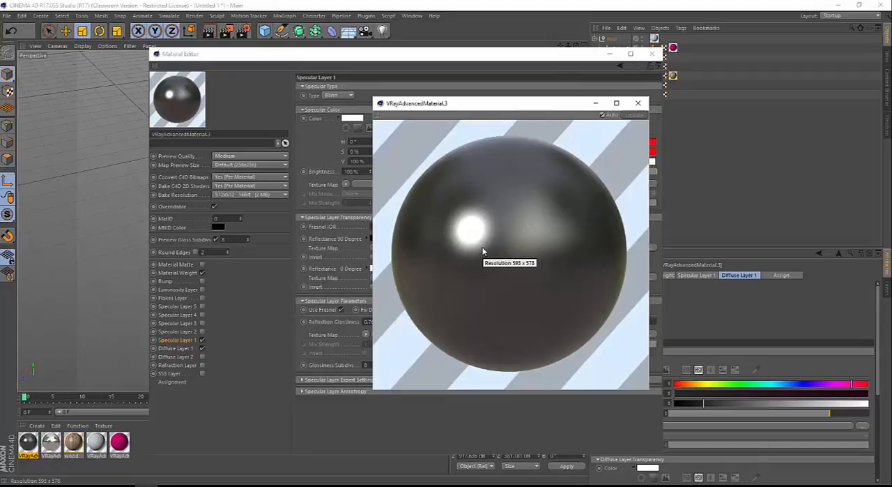
pyautogui.click(638, 102)
pyautogui.click(652, 54)
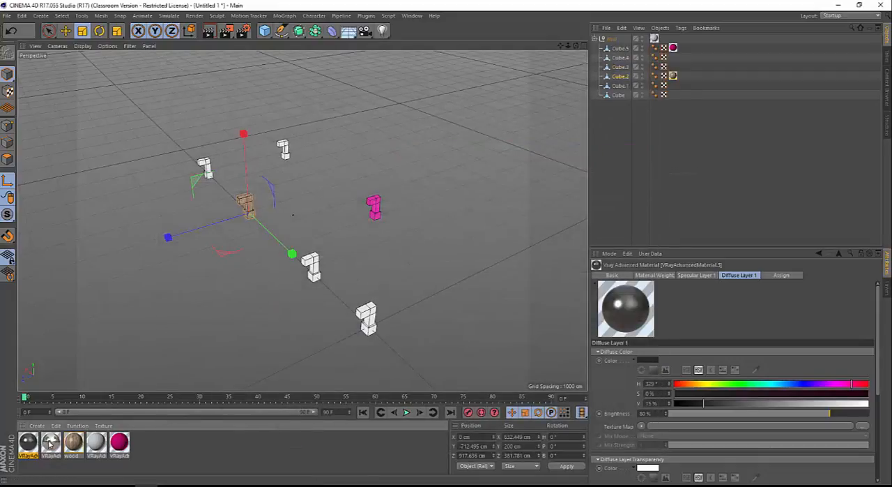
# Replace the pink material with the dark glossy one, so that it is applied to Cube.5
pyautogui.moveTo(32, 446); pyautogui.dragTo(140, 444)
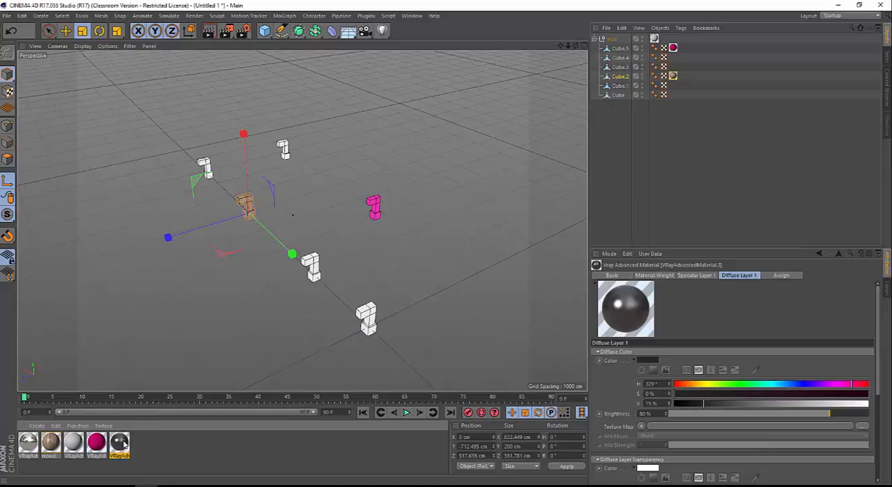
pyautogui.moveTo(119, 442); pyautogui.dragTo(100, 439)
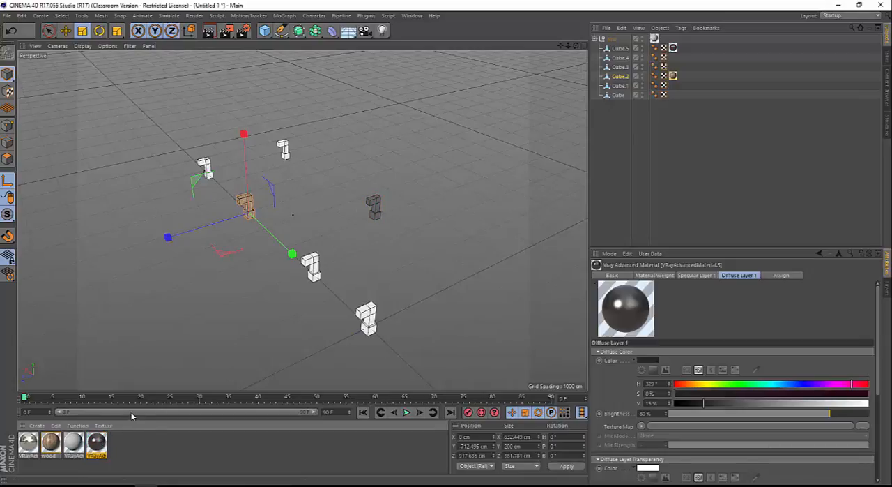
pyautogui.scroll(10, 392, 200)
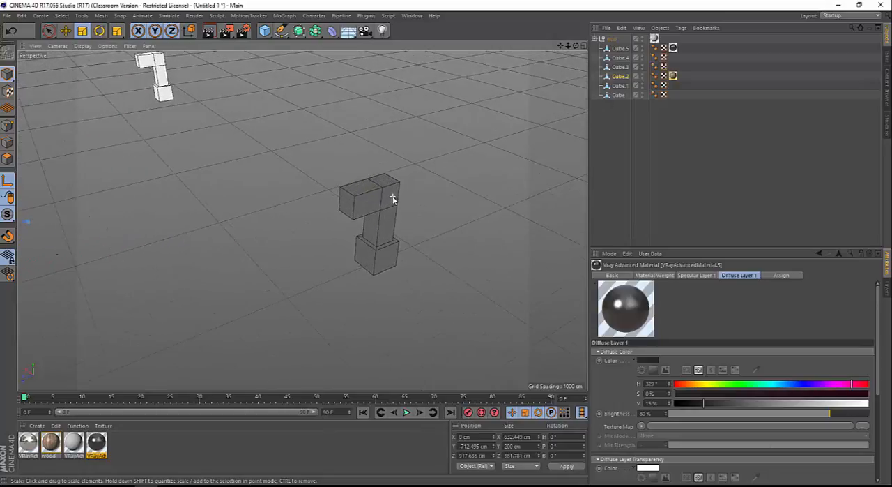
pyautogui.scroll(-10, 392, 200)
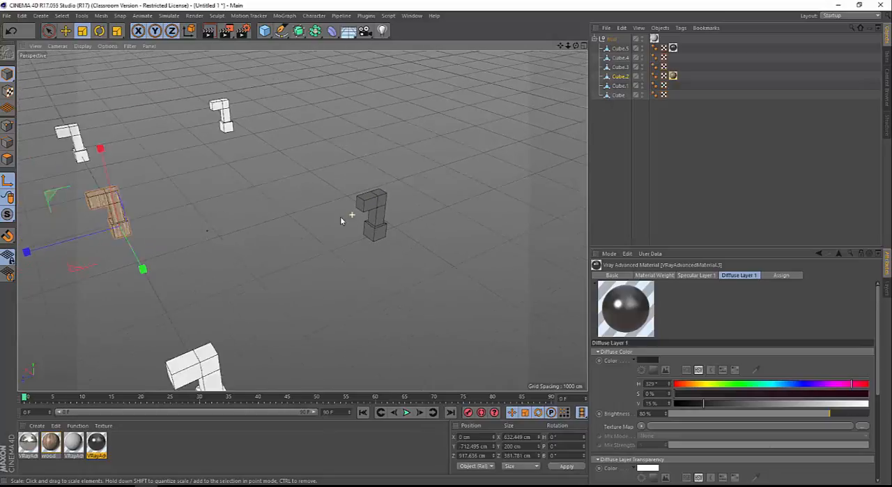
pyautogui.scroll(-2, 327, 218)
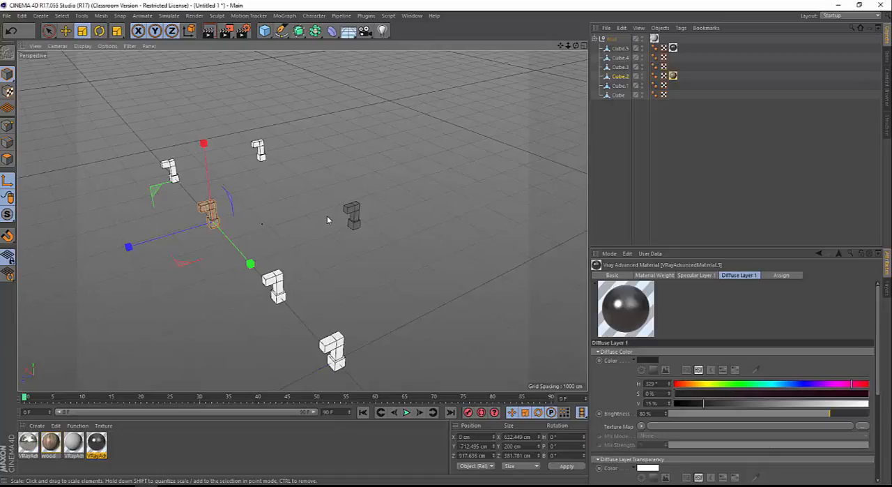
# Add a Plane and scale it uniformly to about 78552 cm per side as a floor under the models
pyautogui.keyDown('alt'); pyautogui.moveTo(327, 219); pyautogui.dragTo(252, 221); pyautogui.keyUp('alt')
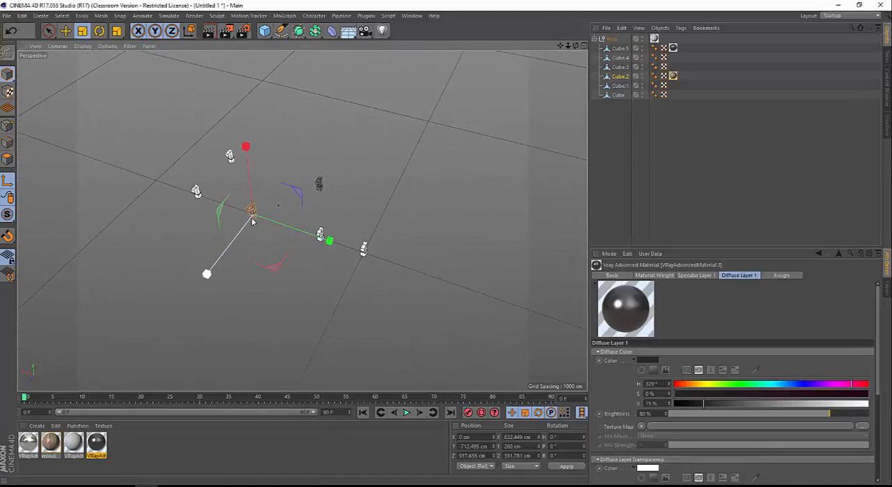
pyautogui.click(265, 30)
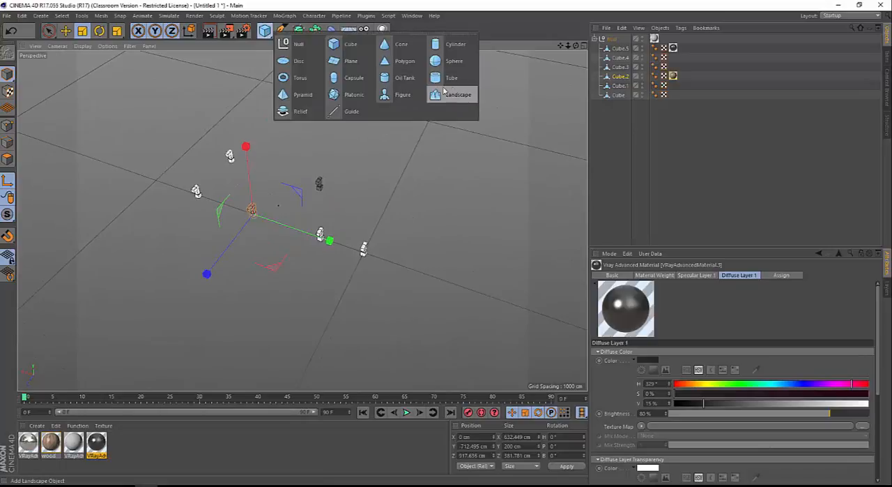
pyautogui.click(350, 61)
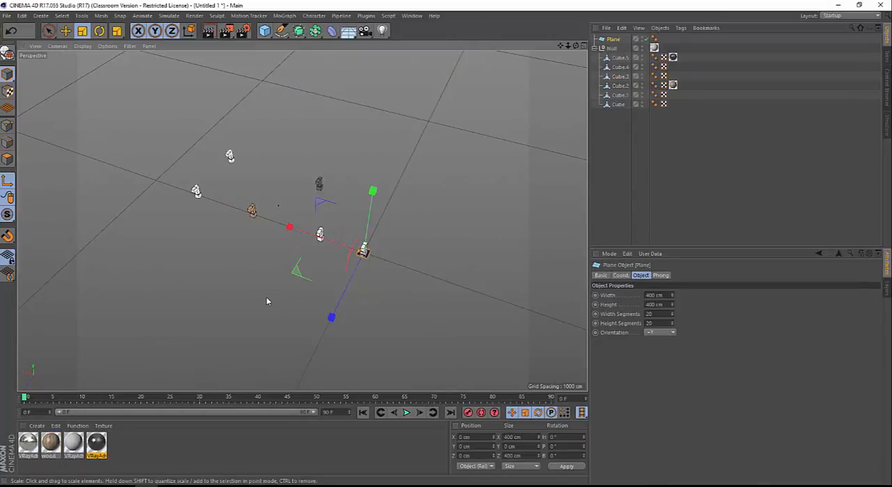
pyautogui.press('t')
pyautogui.scroll(-3, 267, 298)
pyautogui.moveTo(137, 280); pyautogui.dragTo(568, 279)
pyautogui.moveTo(123, 268); pyautogui.dragTo(585, 268)
pyautogui.scroll(3, 314, 186)
pyautogui.scroll(3, 81, 271)
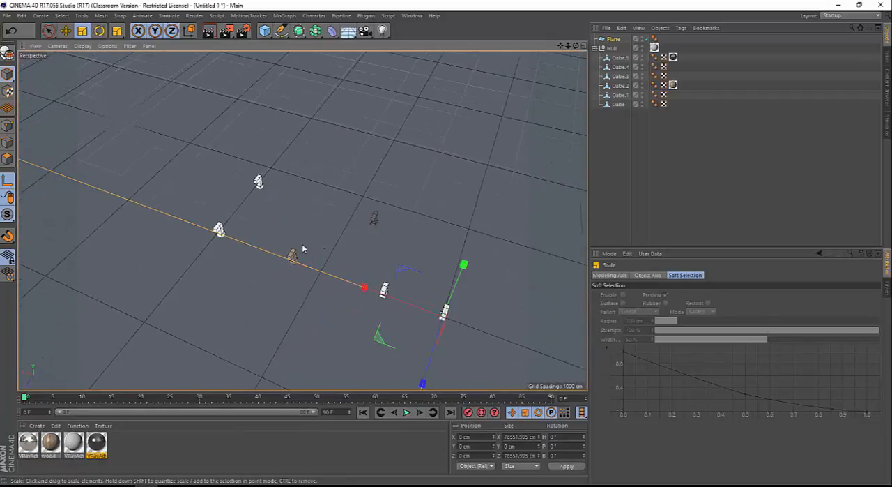
# Frame all six models from a low angle near the floor and add a Camera from that view
pyautogui.keyDown('alt'); pyautogui.moveTo(301, 244); pyautogui.dragTo(338, 186); pyautogui.keyUp('alt')
pyautogui.scroll(3, 341, 252)
pyautogui.keyDown('alt'); pyautogui.moveTo(340, 252); pyautogui.dragTo(391, 269); pyautogui.keyUp('alt')
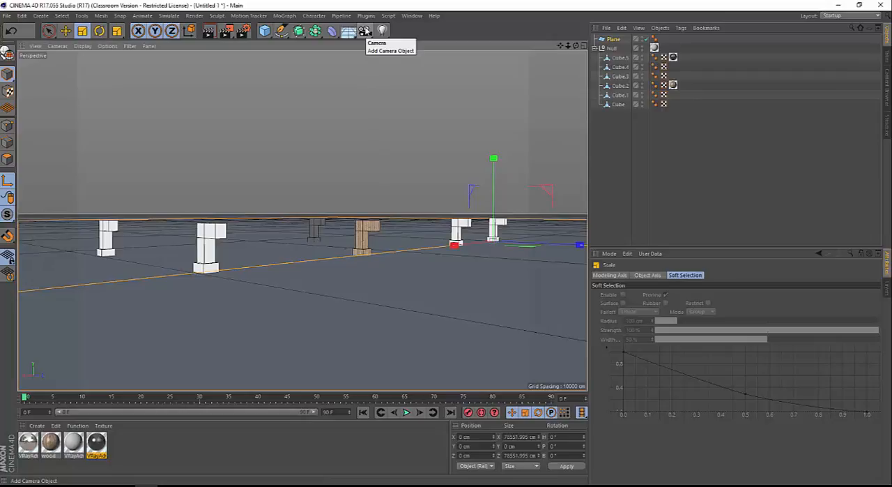
pyautogui.click(364, 31)
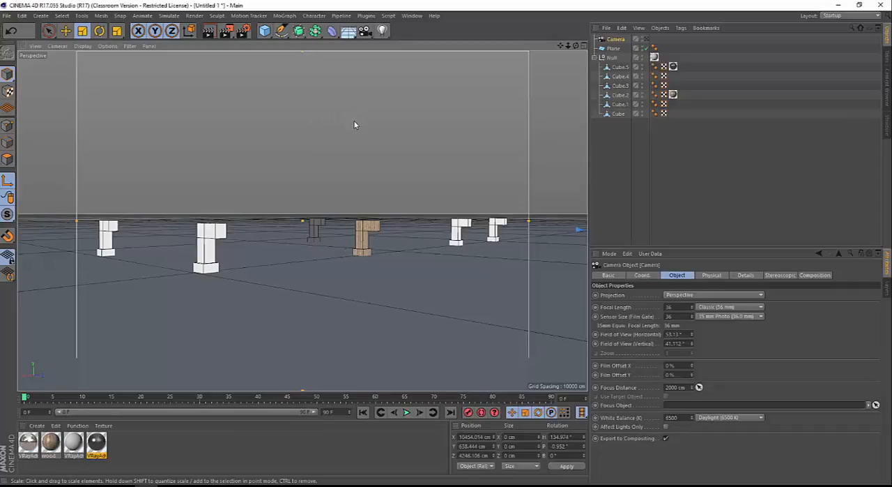
# Examine the new camera and its view cone from outside, and switch the viewport to look through the camera
pyautogui.keyDown('alt'); pyautogui.moveTo(355, 122); pyautogui.dragTo(296, 161); pyautogui.keyUp('alt')
pyautogui.scroll(-6, 296, 160)
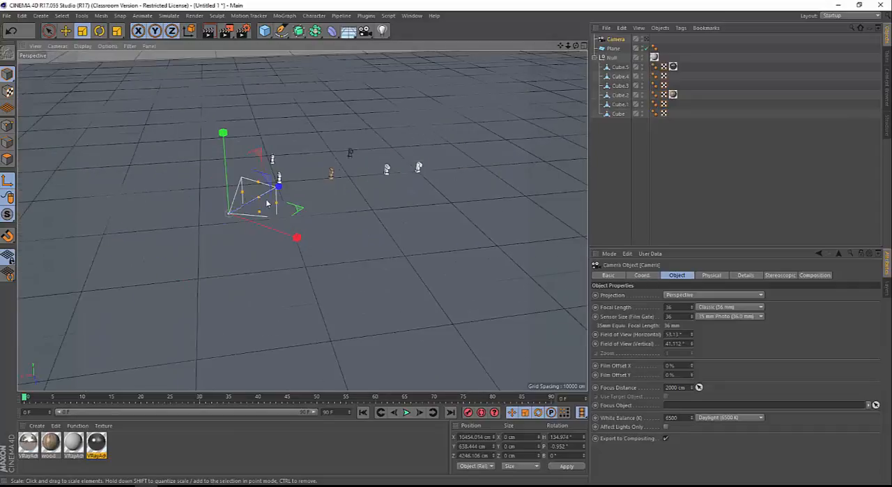
pyautogui.keyDown('alt'); pyautogui.moveTo(263, 200); pyautogui.dragTo(186, 194); pyautogui.keyUp('alt')
pyautogui.keyDown('alt'); pyautogui.moveTo(190, 191); pyautogui.dragTo(341, 189, button='right'); pyautogui.keyUp('alt')
pyautogui.keyDown('alt'); pyautogui.moveTo(303, 205); pyautogui.dragTo(184, 191); pyautogui.keyUp('alt')
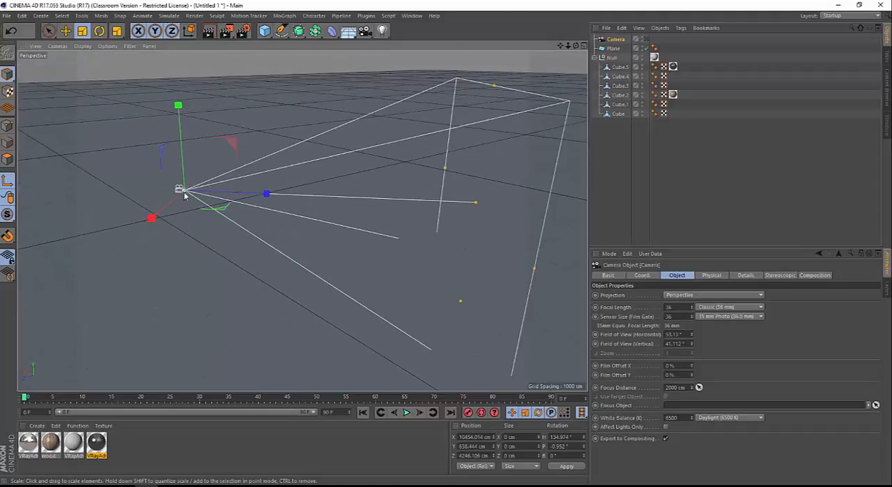
pyautogui.keyDown('alt'); pyautogui.moveTo(178, 191); pyautogui.dragTo(201, 198, button='right'); pyautogui.keyUp('alt')
pyautogui.keyDown('alt'); pyautogui.moveTo(221, 203); pyautogui.dragTo(191, 267); pyautogui.keyUp('alt')
pyautogui.moveTo(190, 264)
pyautogui.keyDown('alt'); pyautogui.mouseDown(button='right')
pyautogui.moveTo(247, 248)
pyautogui.moveTo(201, 252)
pyautogui.mouseUp(button='right'); pyautogui.keyUp('alt')
pyautogui.keyDown('alt'); pyautogui.moveTo(198, 257); pyautogui.dragTo(207, 256); pyautogui.keyUp('alt')
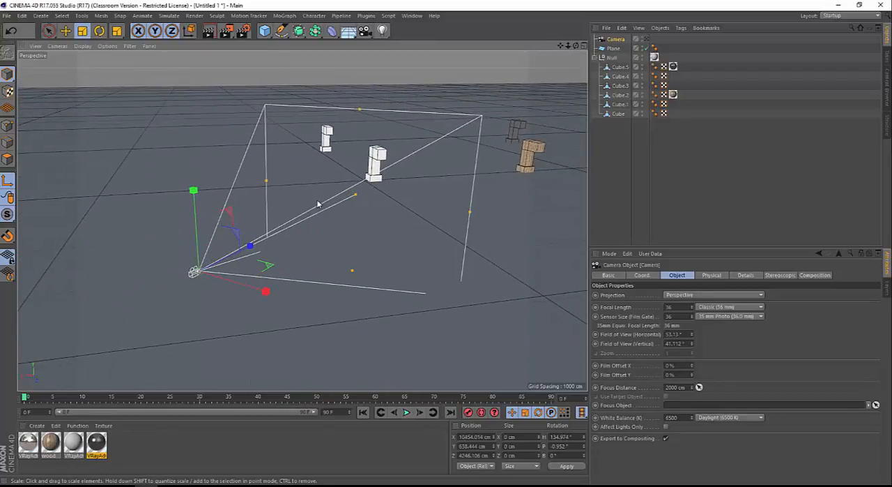
pyautogui.click(647, 40)
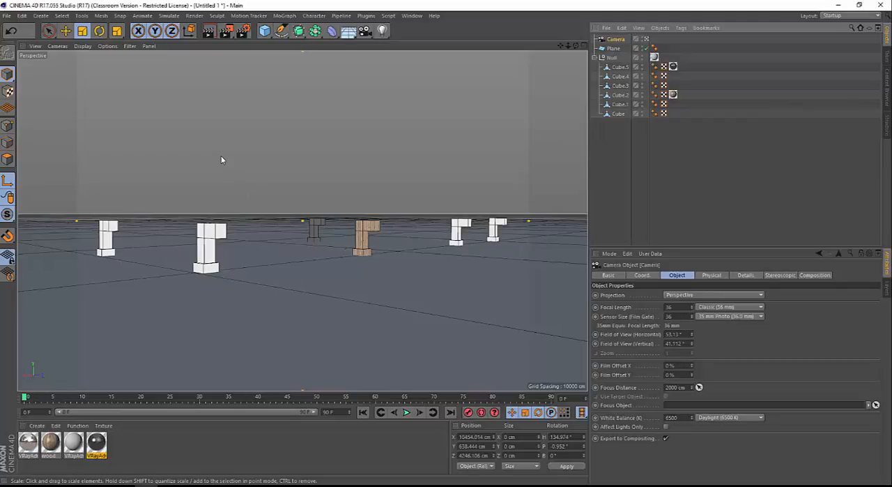
# Try changing the camera's framing to a distant high-angle view, and undo both view changes
pyautogui.keyDown('alt'); pyautogui.moveTo(358, 154); pyautogui.dragTo(221, 215); pyautogui.keyUp('alt')
pyautogui.scroll(-10, 217, 207)
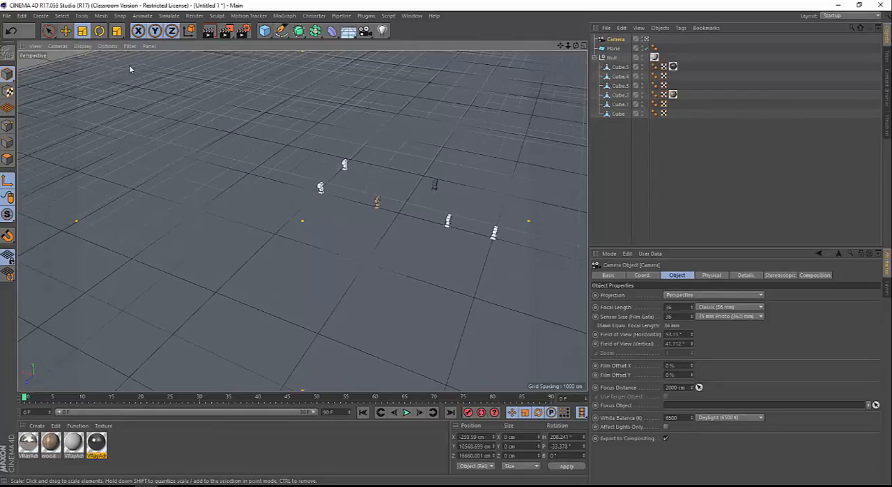
pyautogui.click(58, 46)
pyautogui.moveTo(34, 46)
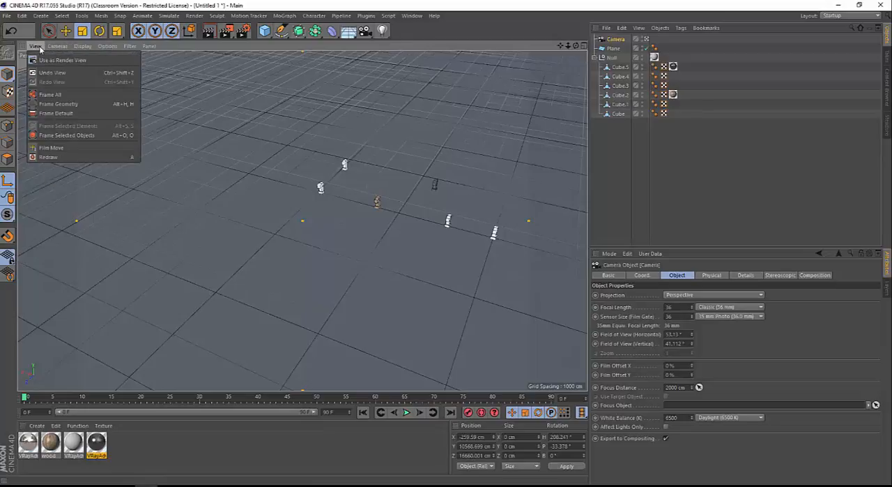
pyautogui.click(48, 73)
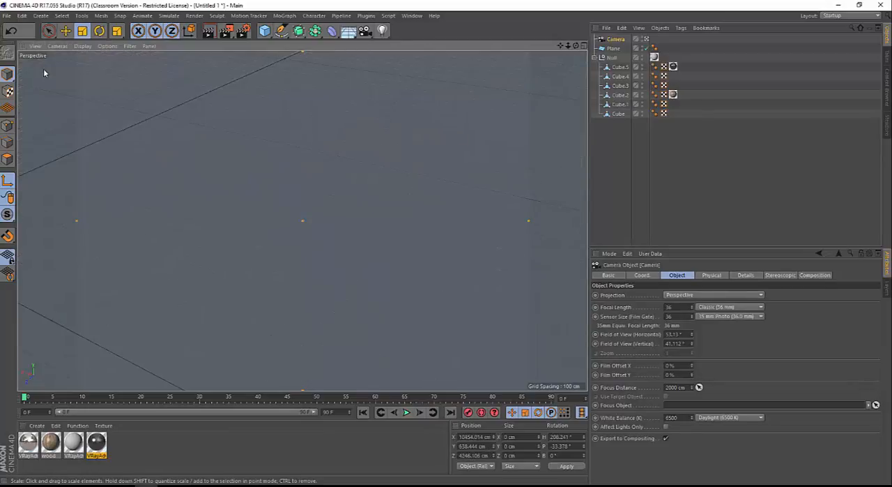
pyautogui.click(37, 46)
pyautogui.click(46, 73)
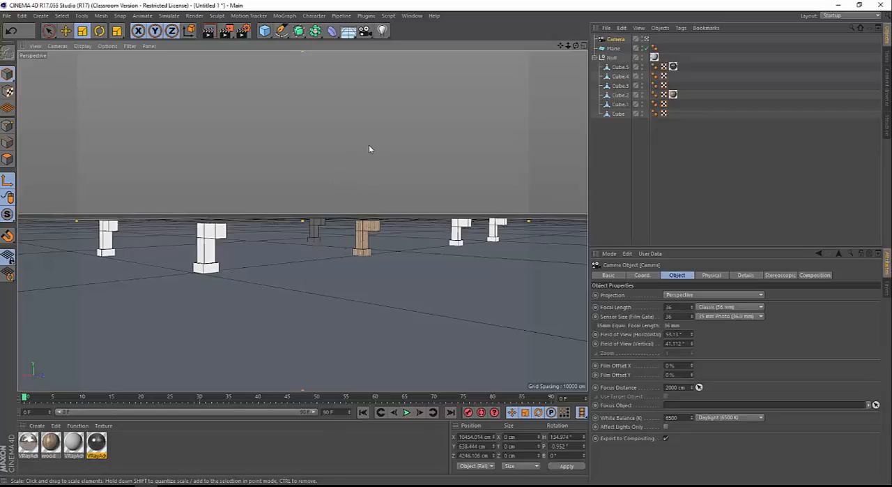
# Add a Protection tag to the Camera to lock its position, scale and rotation
pyautogui.rightClick(618, 40)
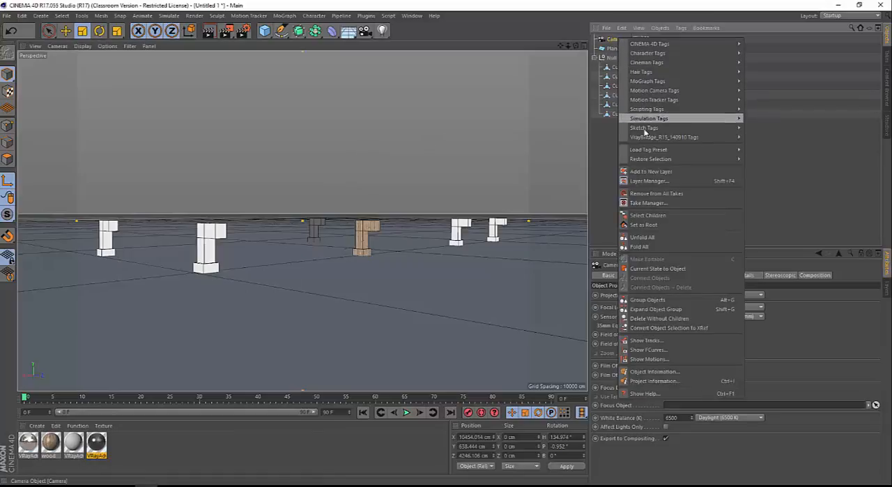
pyautogui.moveTo(647, 139)
pyautogui.moveTo(652, 44)
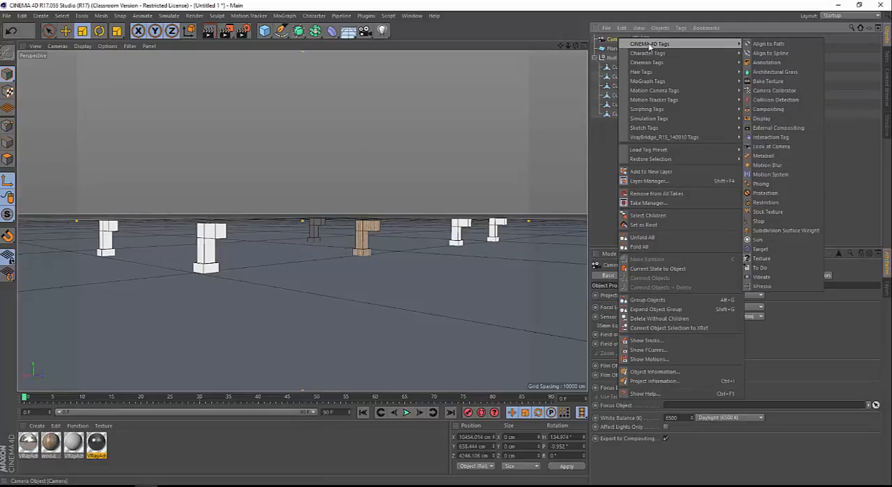
pyautogui.click(764, 193)
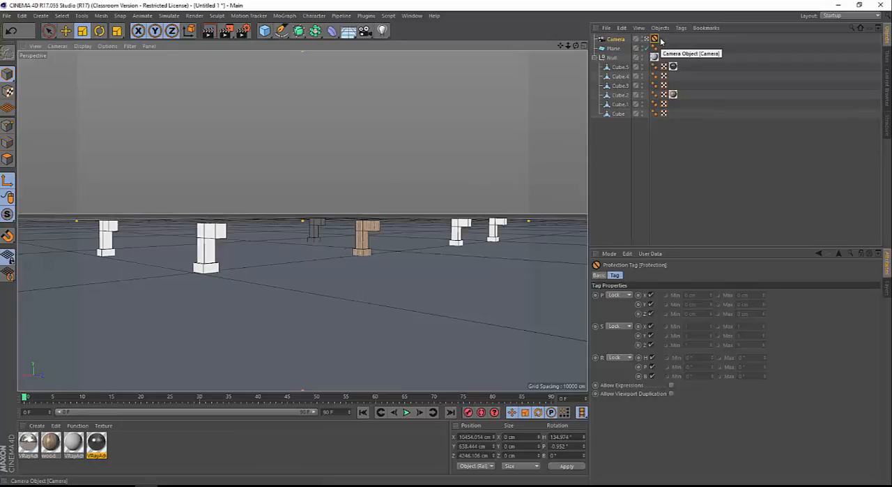
# Try a 20 mm focal length and a shifted Film Offset Y on the Camera, returning them to 36 mm and 0 %
pyautogui.click(620, 41)
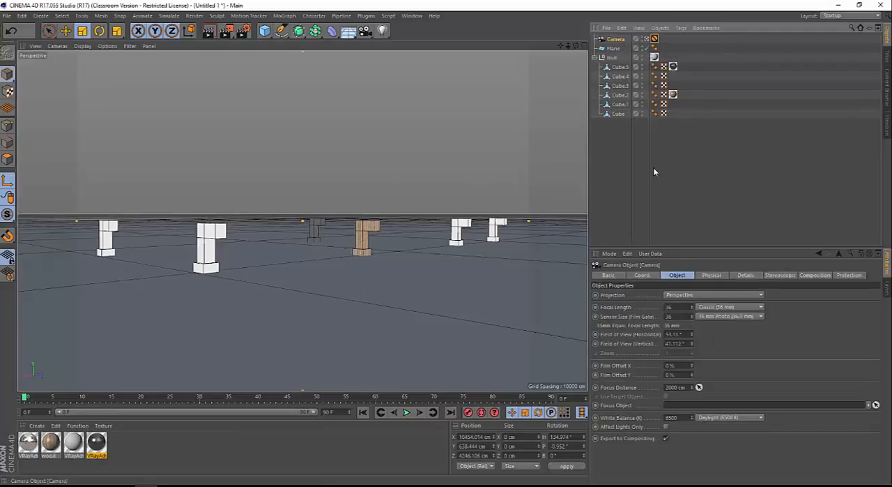
pyautogui.click(675, 306)
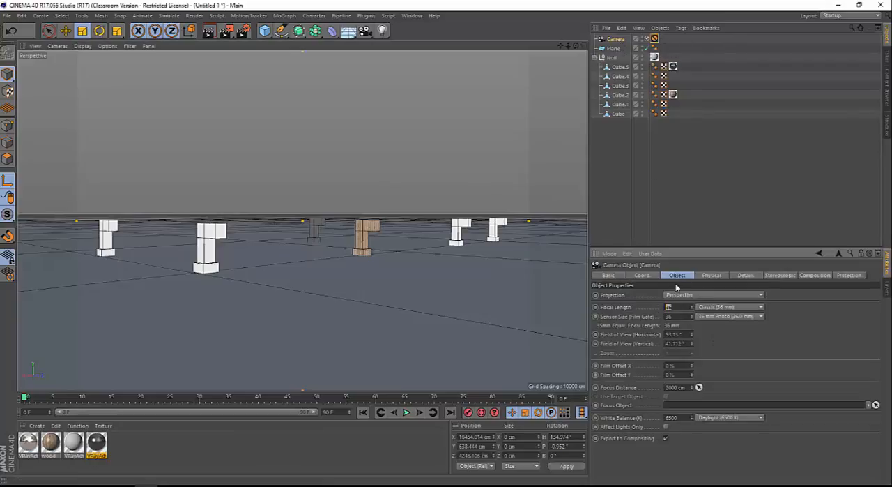
pyautogui.write('20')
pyautogui.press('Return')
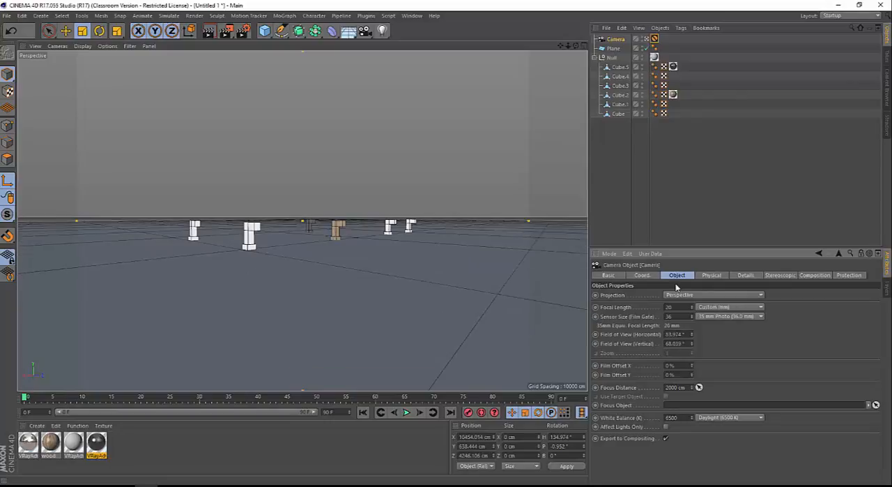
pyautogui.doubleClick(671, 308)
pyautogui.write('1')
pyautogui.write('6')
pyautogui.press('Return')
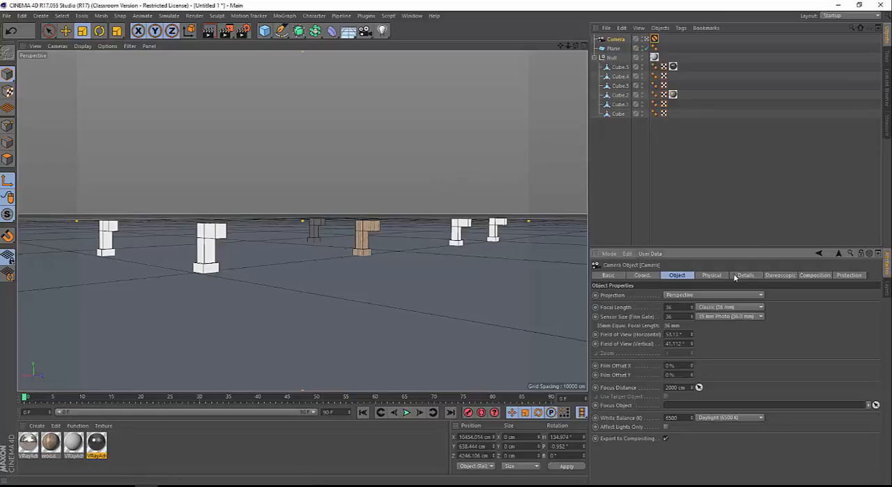
pyautogui.moveTo(692, 375); pyautogui.dragTo(692, 349)
pyautogui.moveTo(691, 375)
pyautogui.mouseDown()
pyautogui.moveTo(691, 395)
pyautogui.moveTo(693, 377)
pyautogui.mouseUp()
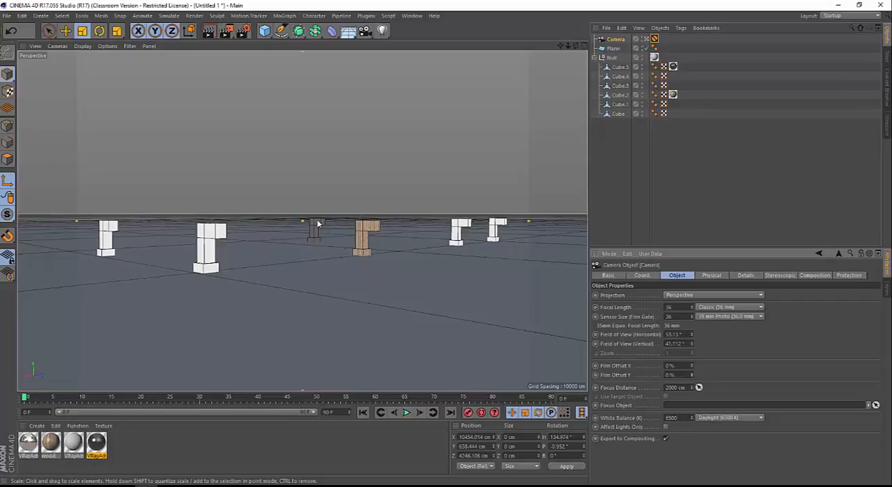
# Add a VrayPhysicalCamera tag from the VrayBridge tags to the Camera object
pyautogui.rightClick(619, 43)
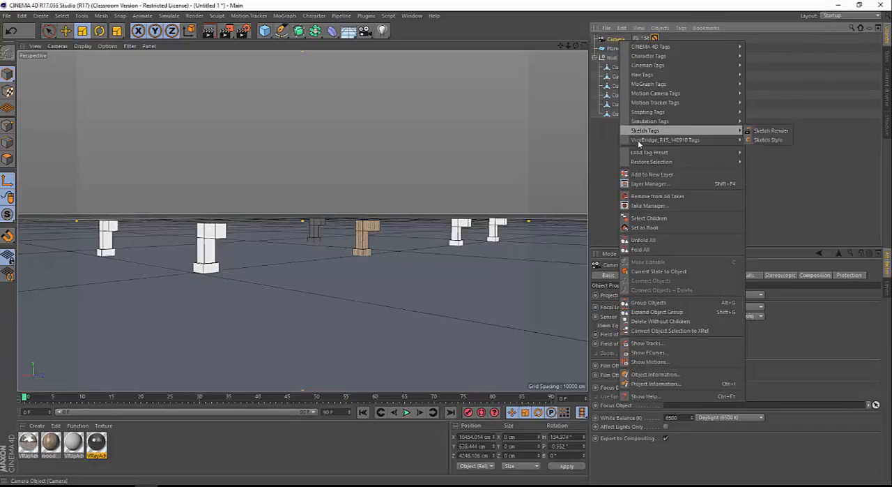
pyautogui.moveTo(640, 142)
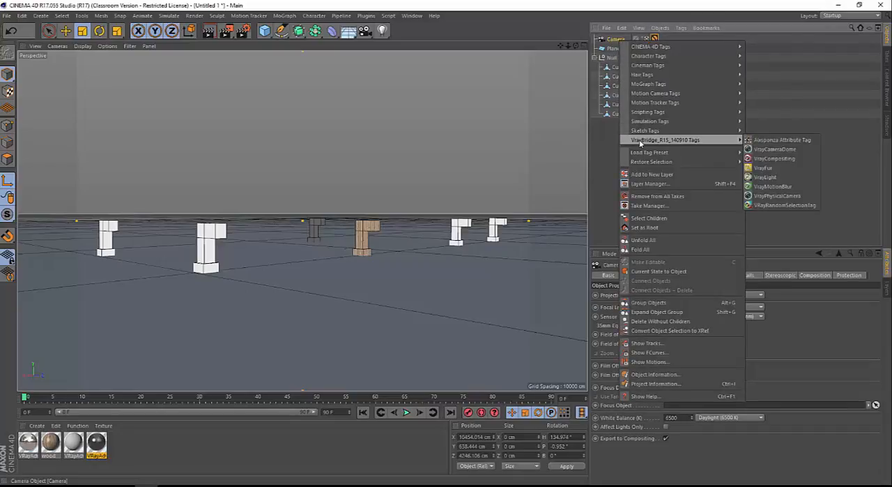
pyautogui.click(778, 195)
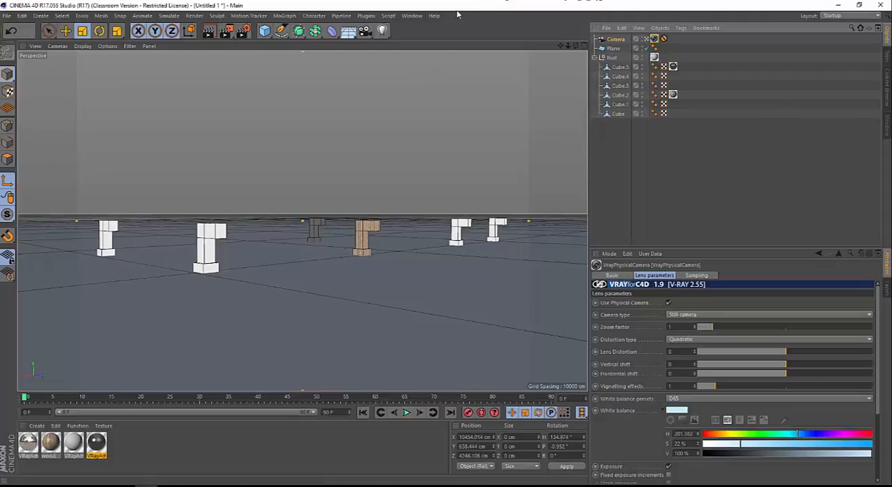
# Add an Infinite Light and move it to about 1896 cm in Y and -2768 cm in Z
pyautogui.click(384, 31)
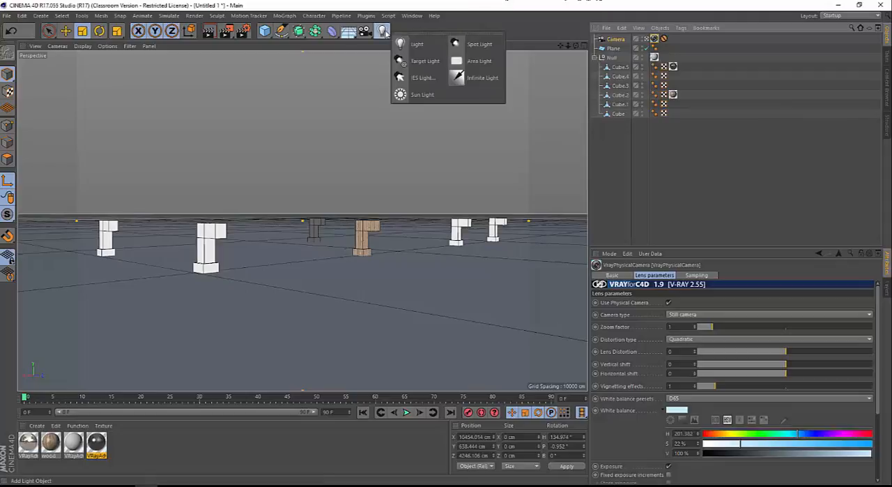
pyautogui.click(488, 78)
pyautogui.press('e')
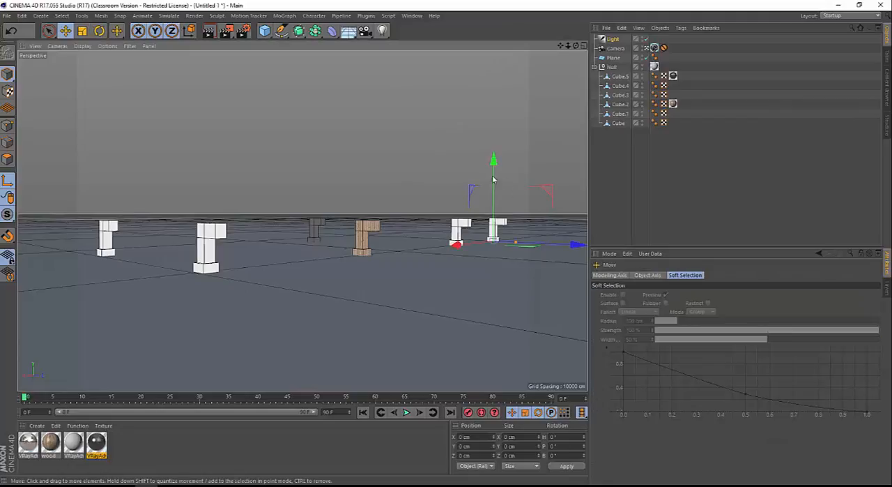
pyautogui.moveTo(493, 180); pyautogui.dragTo(493, 99)
pyautogui.moveTo(580, 152); pyautogui.dragTo(460, 147)
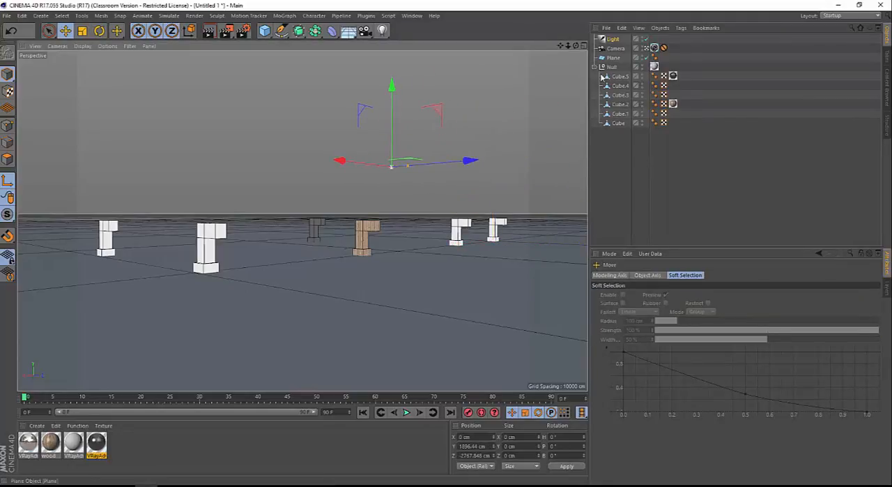
pyautogui.click(484, 131)
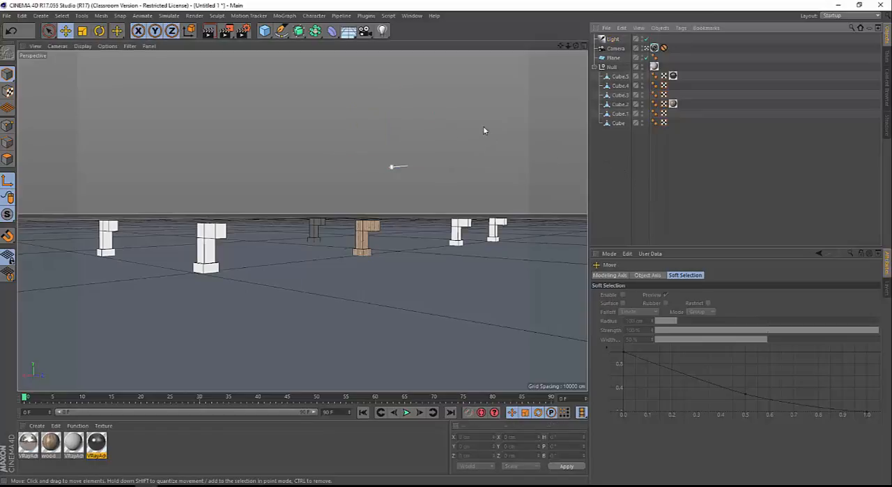
pyautogui.click(401, 166)
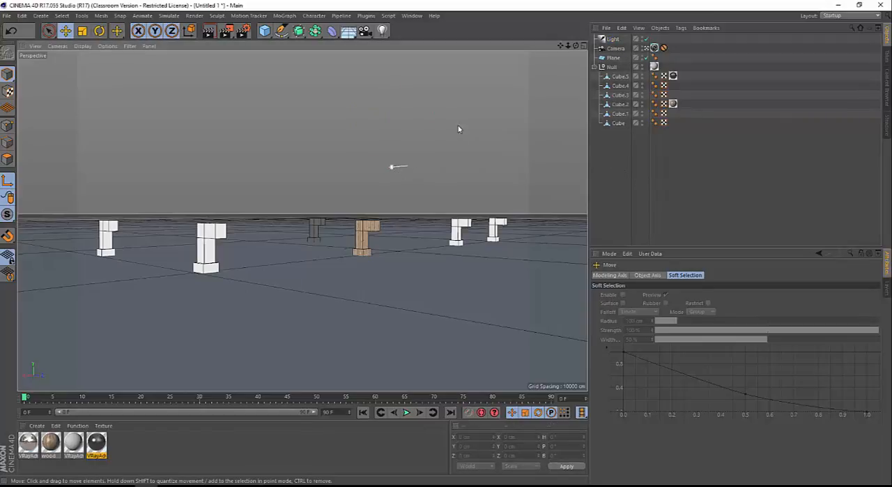
pyautogui.click(401, 167)
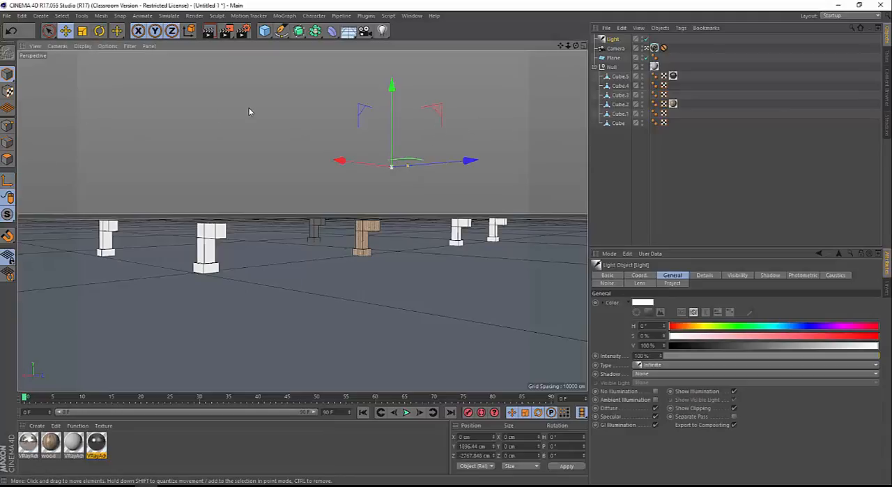
pyautogui.click(378, 162)
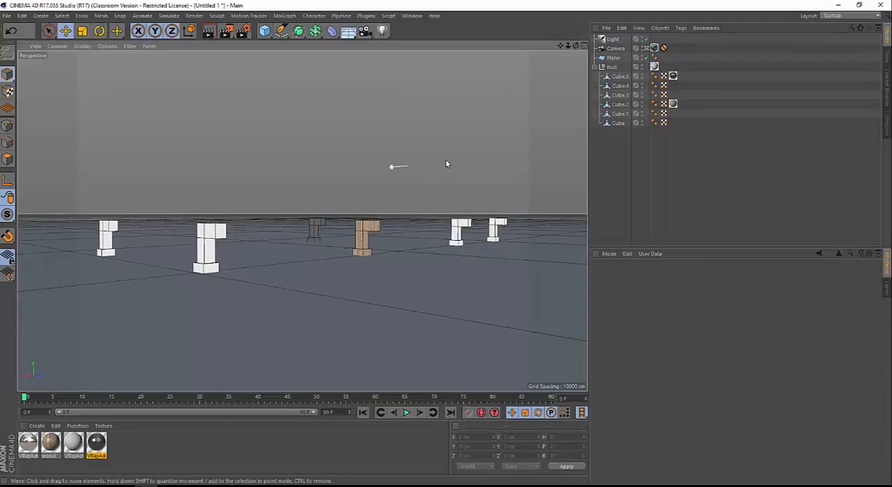
pyautogui.click(400, 167)
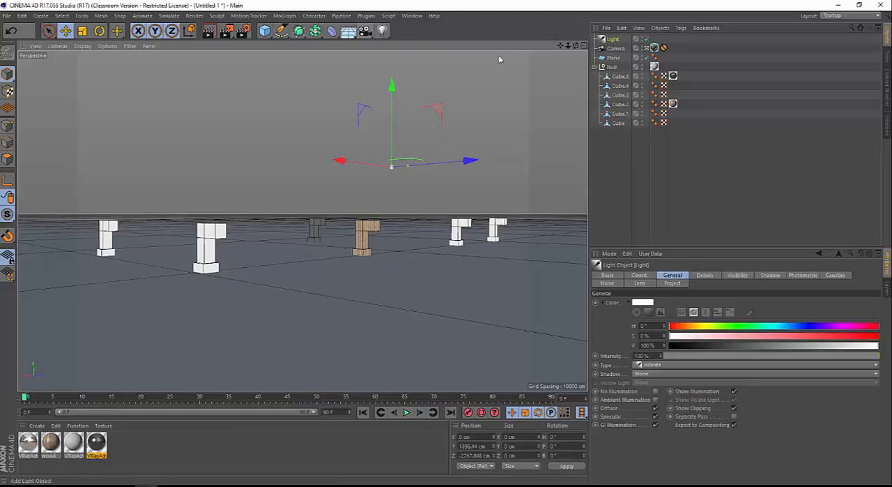
# Add a Target tag from the Cinema 4D tags to the Light object
pyautogui.rightClick(619, 39)
pyautogui.moveTo(667, 44)
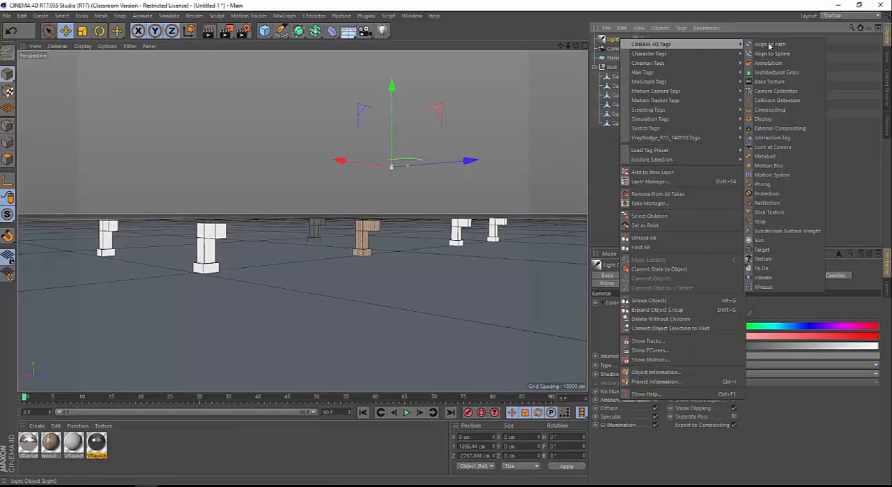
pyautogui.click(766, 249)
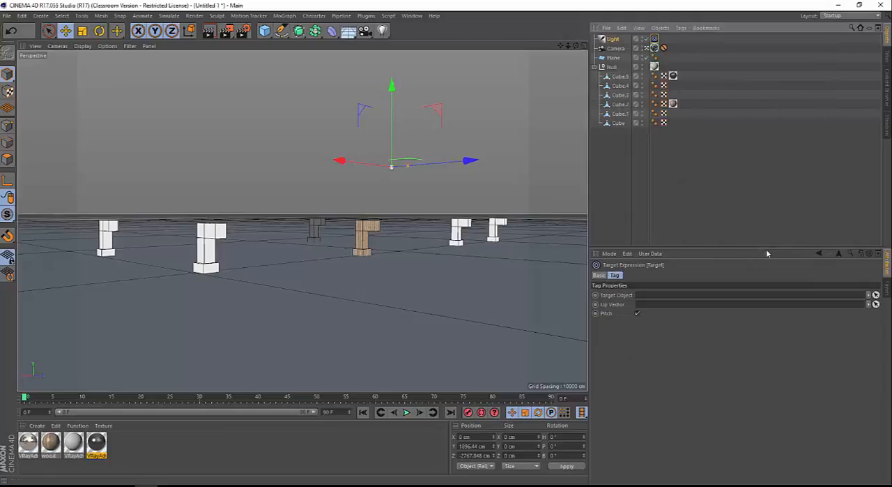
pyautogui.click(490, 86)
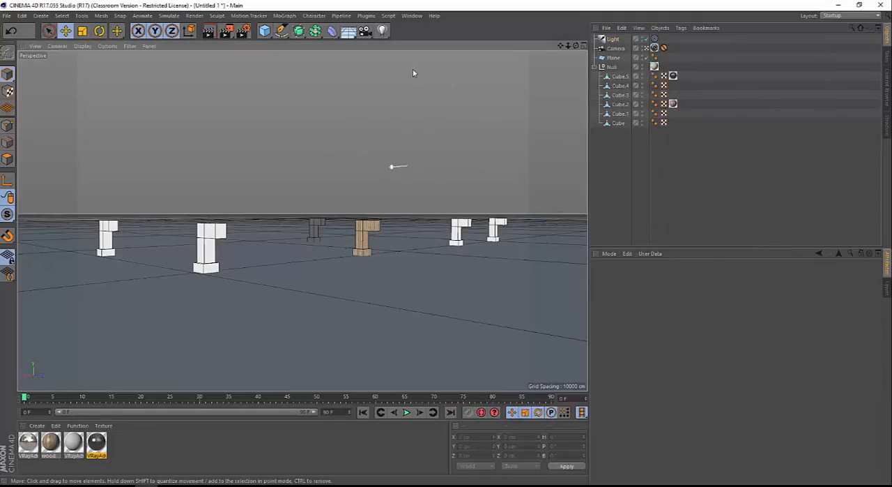
# Create a new Null object and assign it as the Target Object of the light's Target tag
pyautogui.click(264, 31)
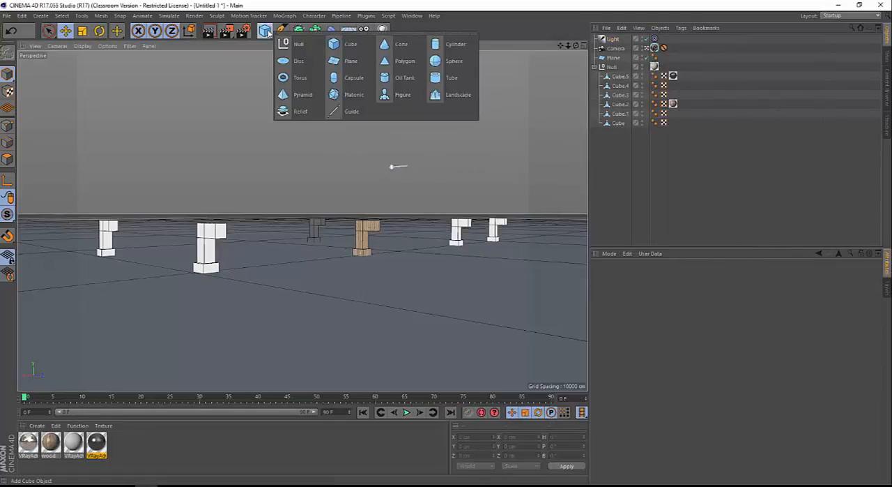
pyautogui.click(299, 47)
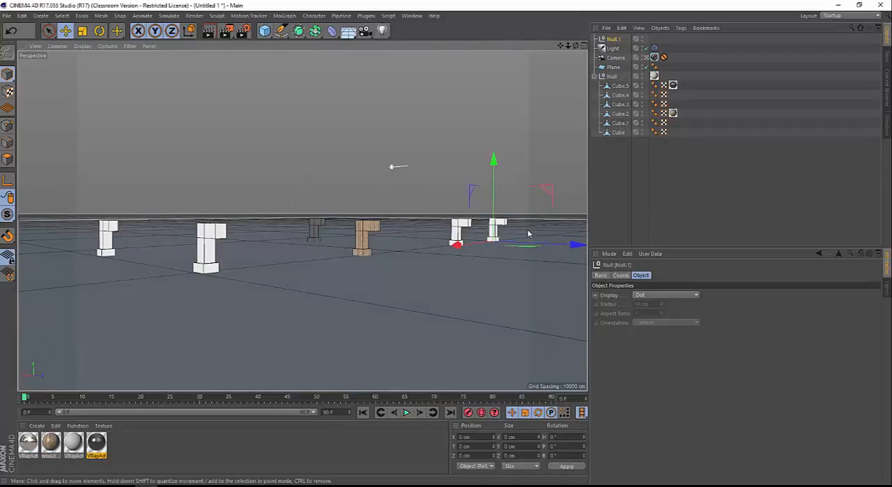
pyautogui.click(654, 47)
pyautogui.moveTo(616, 44); pyautogui.dragTo(660, 302)
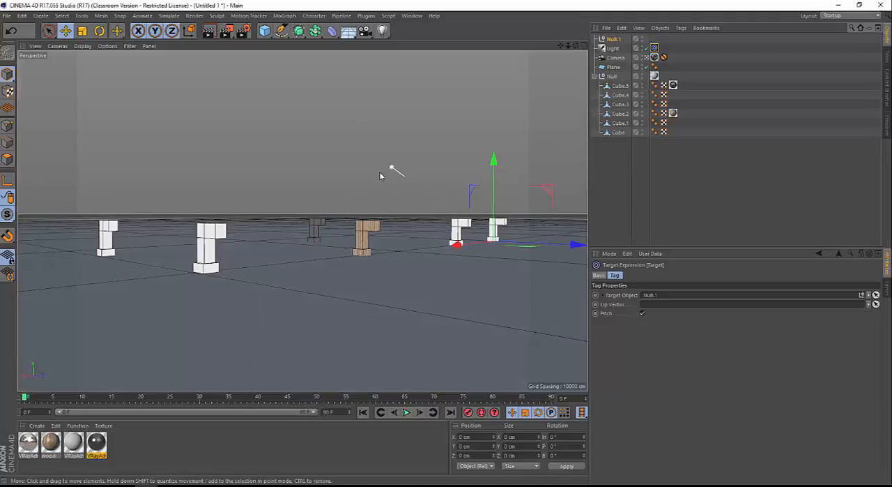
# In the Top view, move the light behind the models to about -3353 cm in X and 4562 cm in Z
pyautogui.middleClick(381, 175)
pyautogui.middleClick(396, 146)
pyautogui.scroll(-3, 352, 235)
pyautogui.scroll(-3, 352, 236)
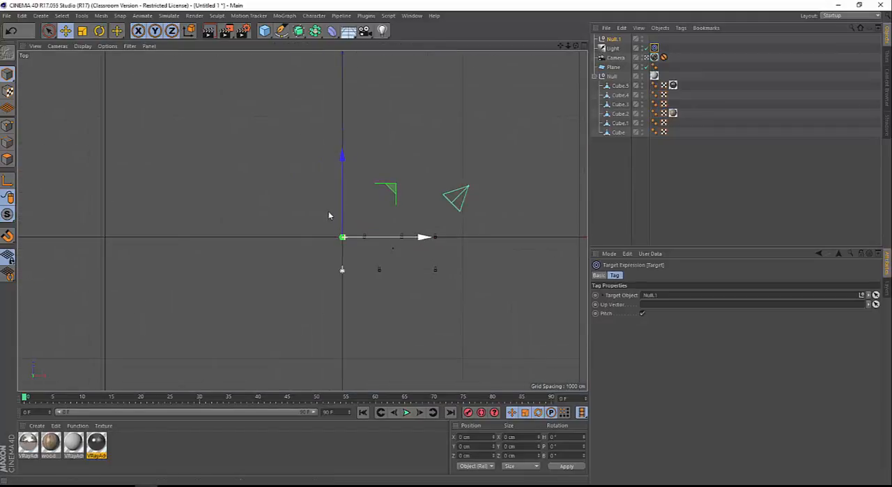
pyautogui.scroll(2, 390, 226)
pyautogui.click(613, 49)
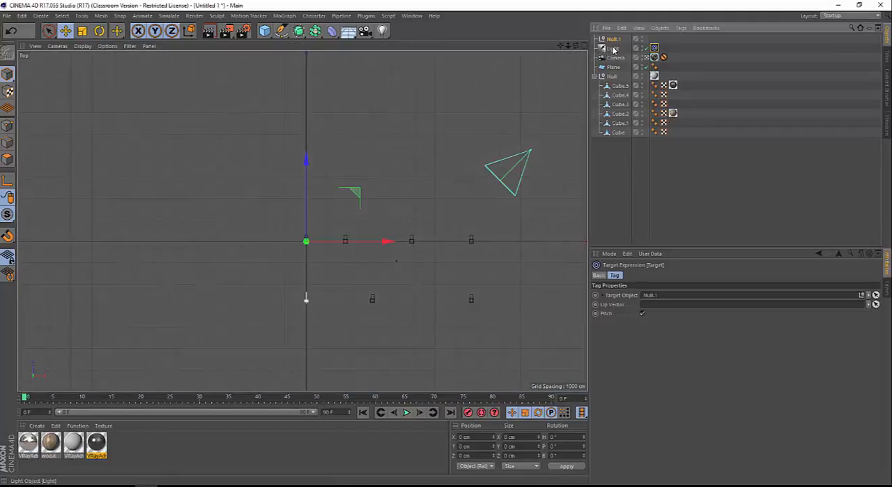
pyautogui.scroll(-3, 295, 219)
pyautogui.scroll(2, 417, 227)
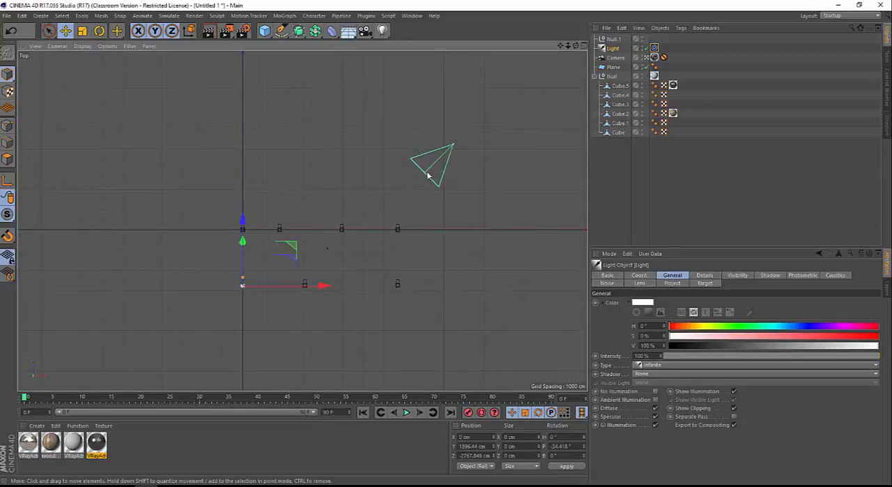
pyautogui.moveTo(344, 303); pyautogui.dragTo(280, 152)
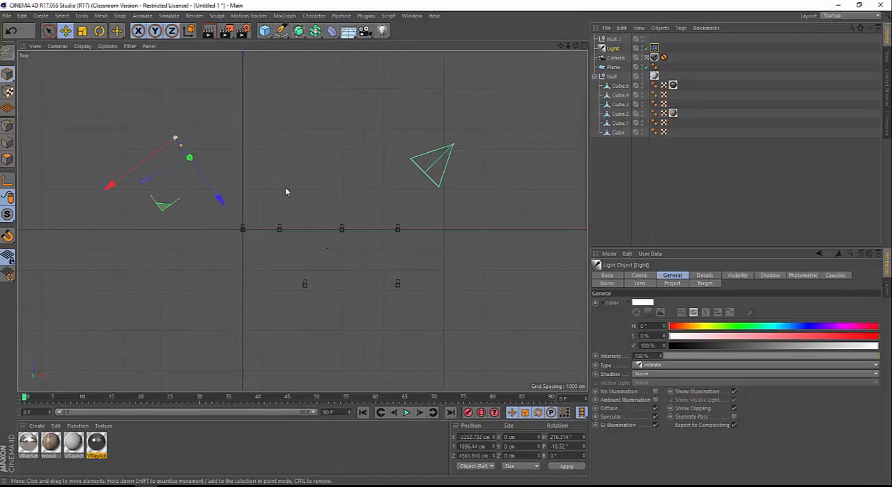
# Raise the light in the Front view to about 3439 cm in Y and return to the full Perspective view
pyautogui.middleClick(285, 187)
pyautogui.middleClick(440, 304)
pyautogui.scroll(-15, 441, 312)
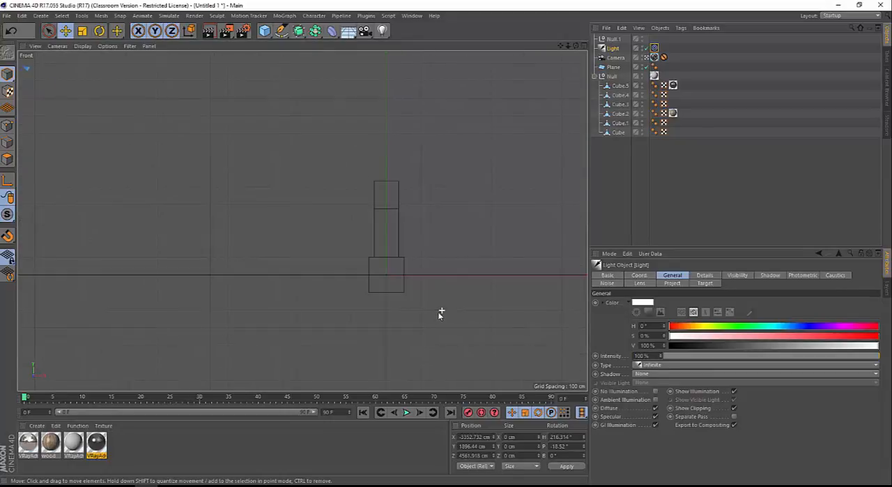
pyautogui.scroll(6, 414, 295)
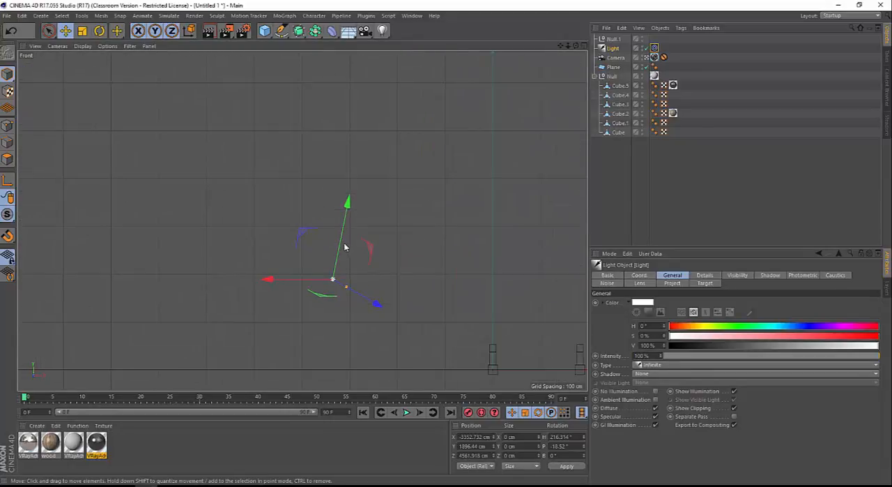
pyautogui.moveTo(344, 245); pyautogui.dragTo(396, 179)
pyautogui.middleClick(291, 137)
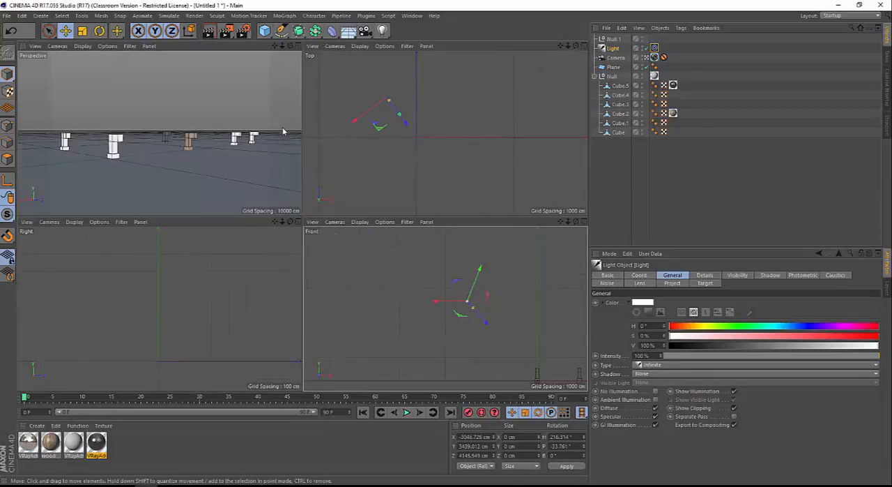
pyautogui.middleClick(286, 126)
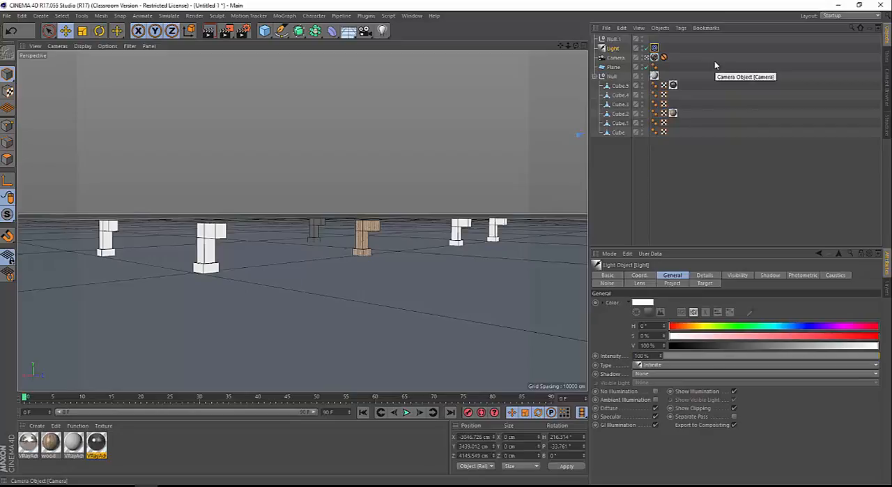
# Add a VrayLight tag from the VrayBridge tags to the Light object
pyautogui.rightClick(614, 49)
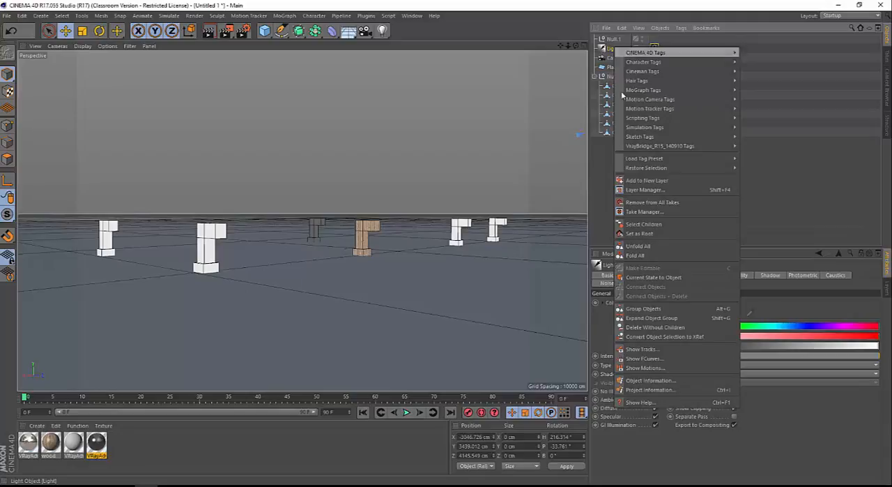
pyautogui.moveTo(660, 148)
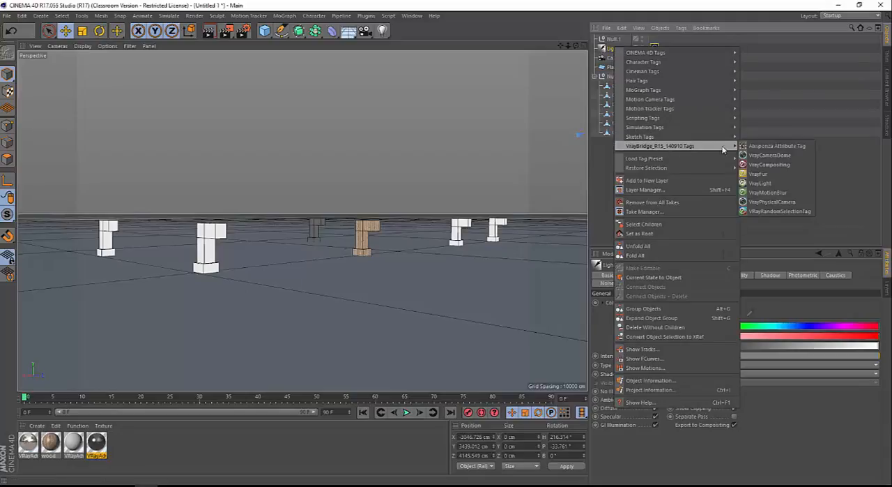
pyautogui.click(769, 184)
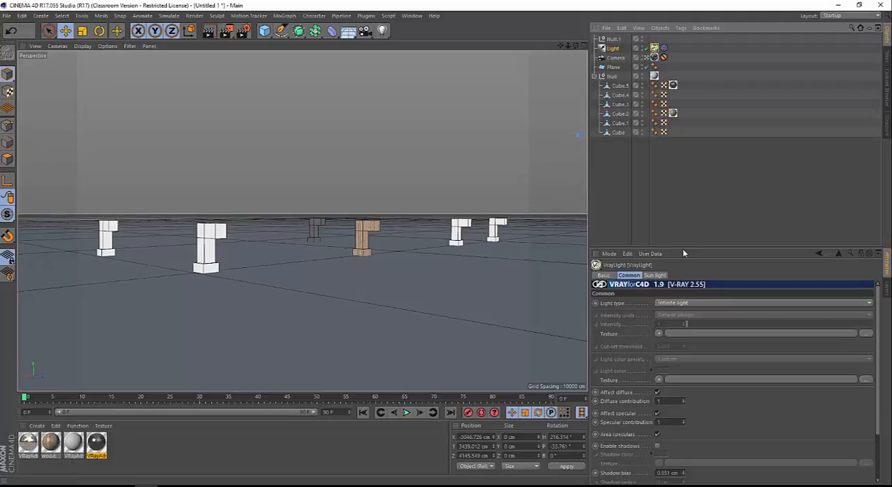
# Enable the VrayLight tag's shadows with 80 shadow subdivisions and 1000 photon subdivisions, and show its Sun light settings
pyautogui.moveTo(686, 245); pyautogui.dragTo(685, 172)
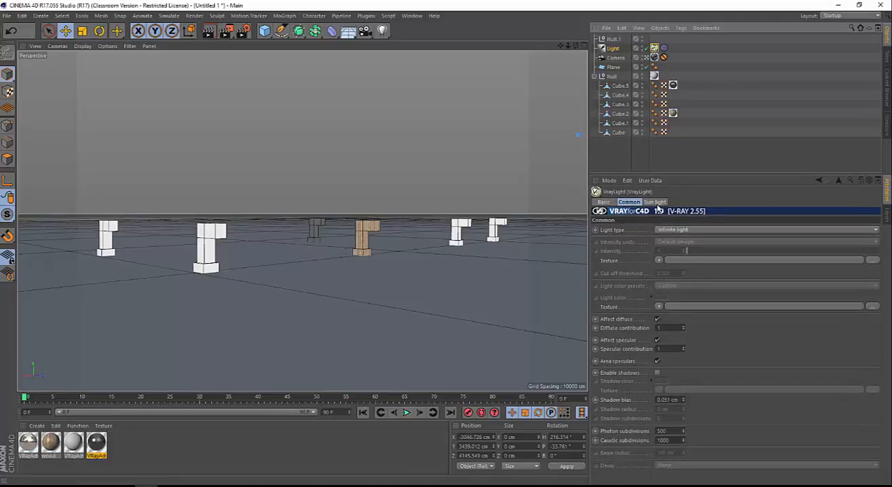
pyautogui.click(656, 202)
pyautogui.click(629, 201)
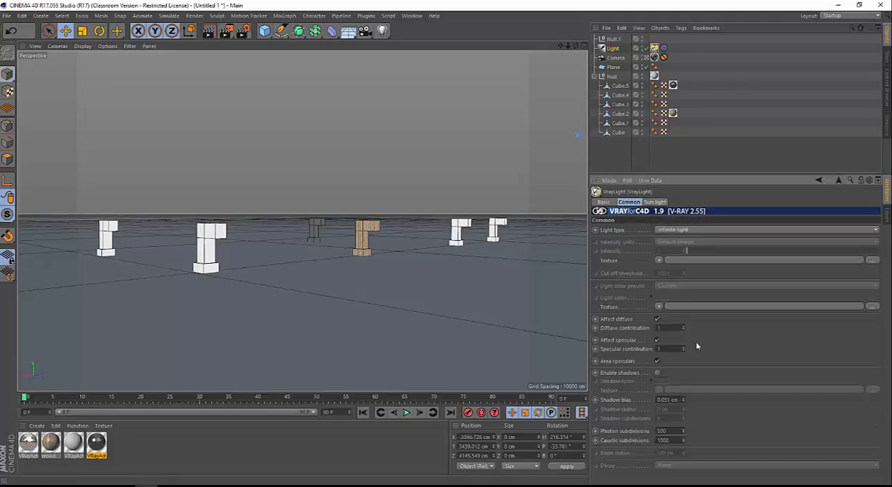
pyautogui.click(657, 373)
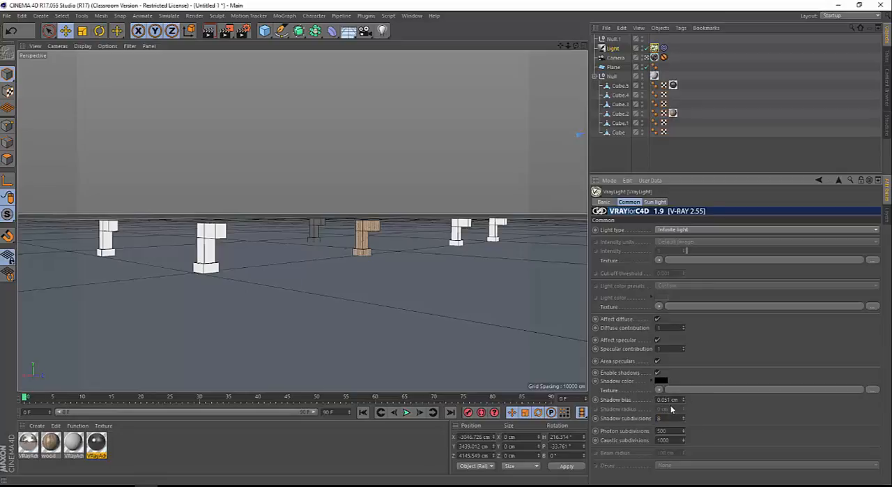
pyautogui.write('0')
pyautogui.write('1000')
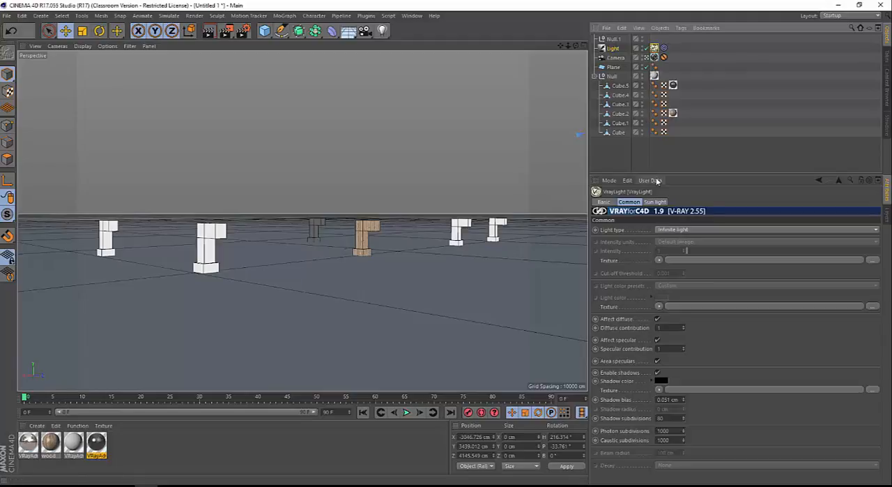
pyautogui.click(655, 201)
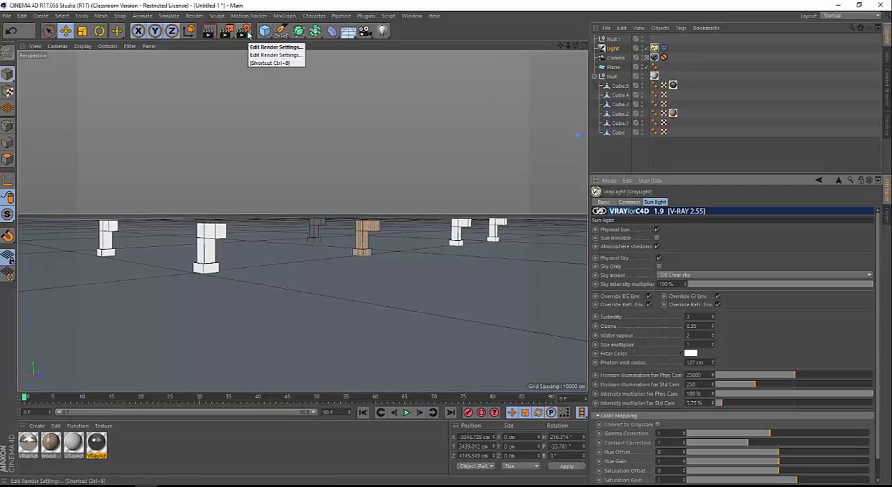
# Set the renderer to VrayBridge in the render settings
pyautogui.click(246, 33)
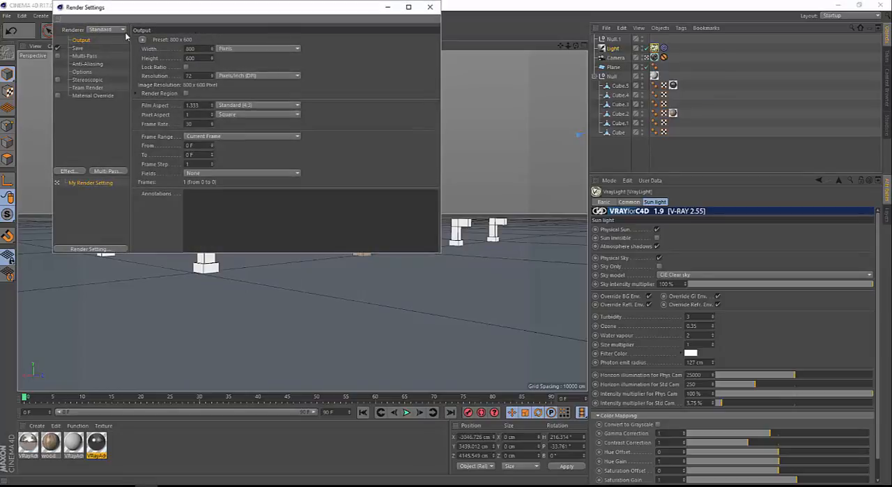
pyautogui.click(430, 7)
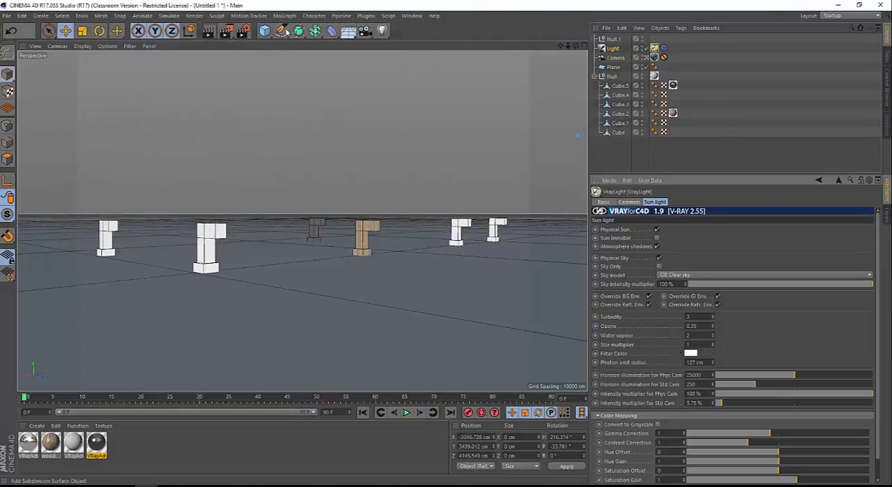
pyautogui.click(244, 31)
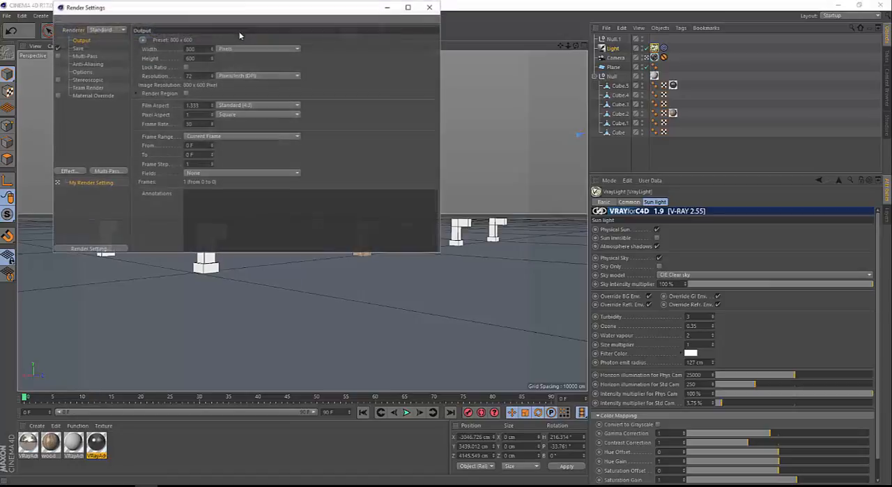
pyautogui.click(101, 29)
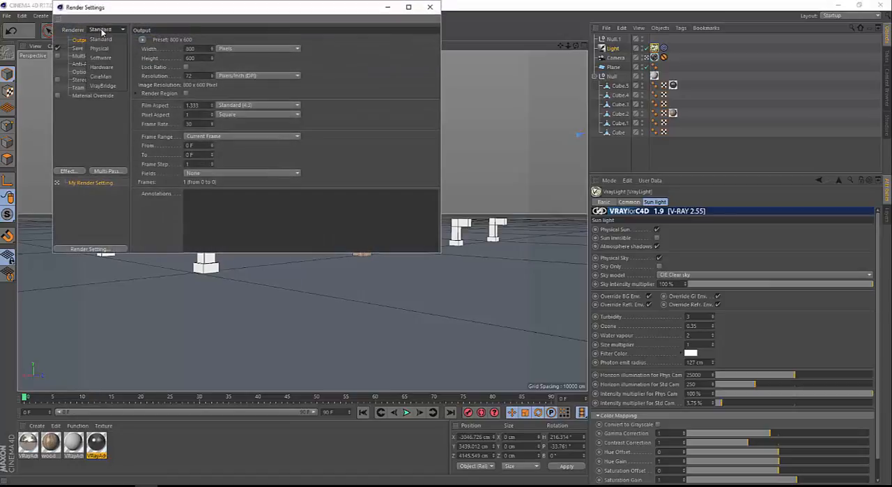
pyautogui.click(109, 87)
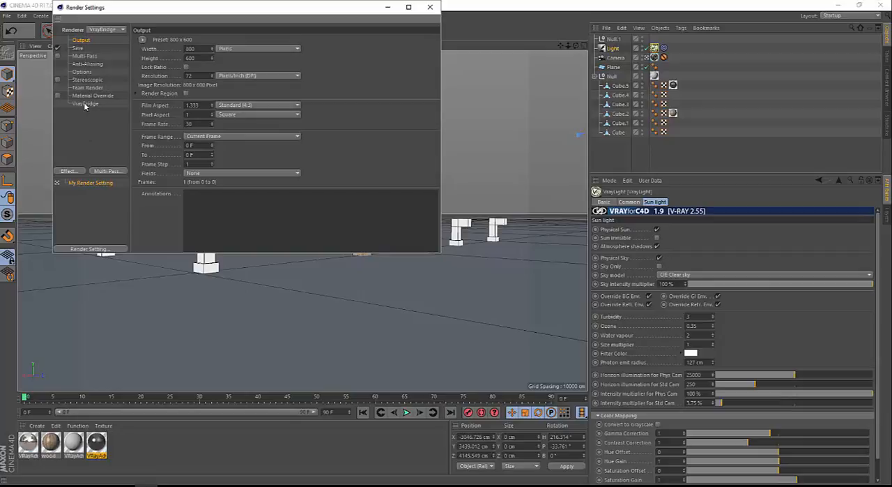
# Turn on indirect illumination in the VrayBridge settings and load the GI preset 02A_Universal Preset Stefan bigger size [IR-LC]
pyautogui.click(85, 103)
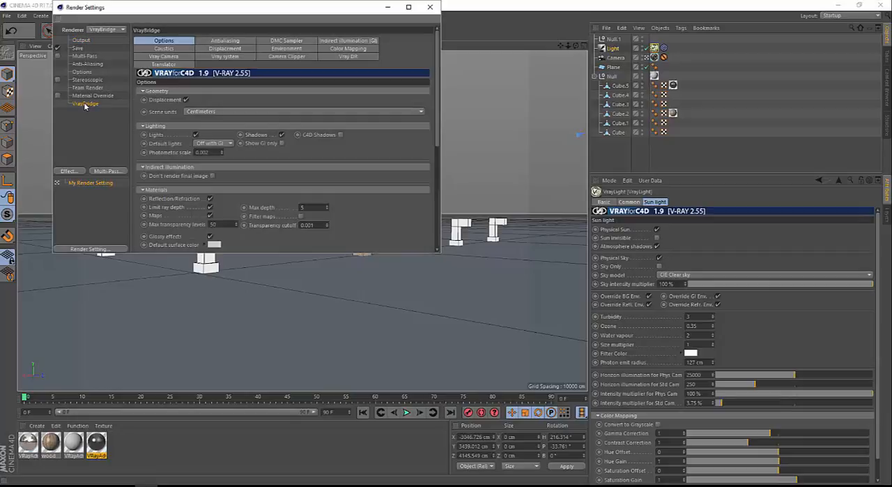
pyautogui.click(348, 41)
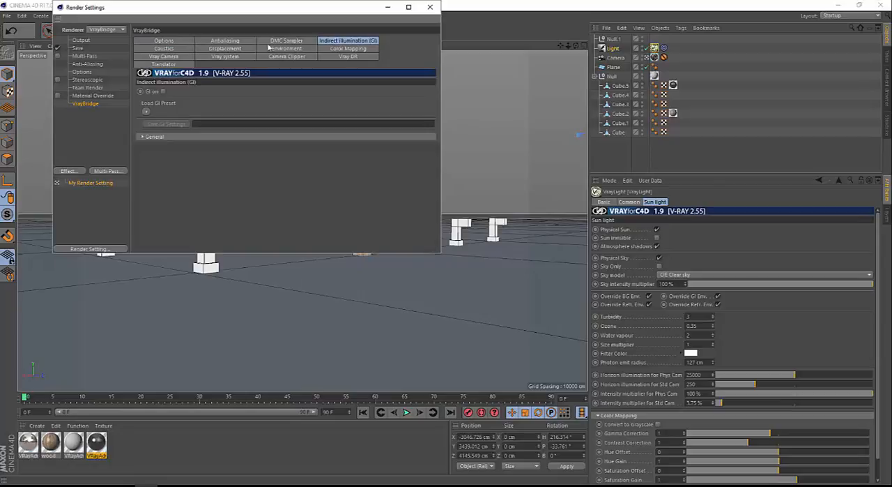
pyautogui.click(162, 92)
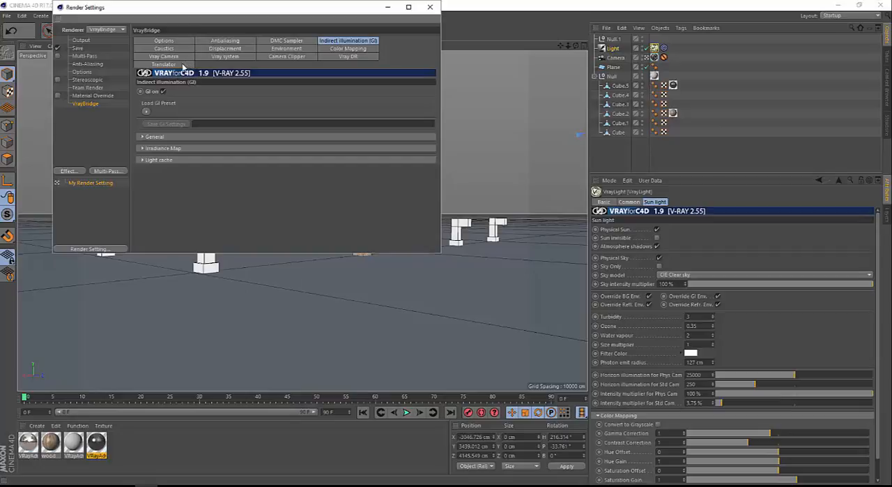
pyautogui.click(145, 112)
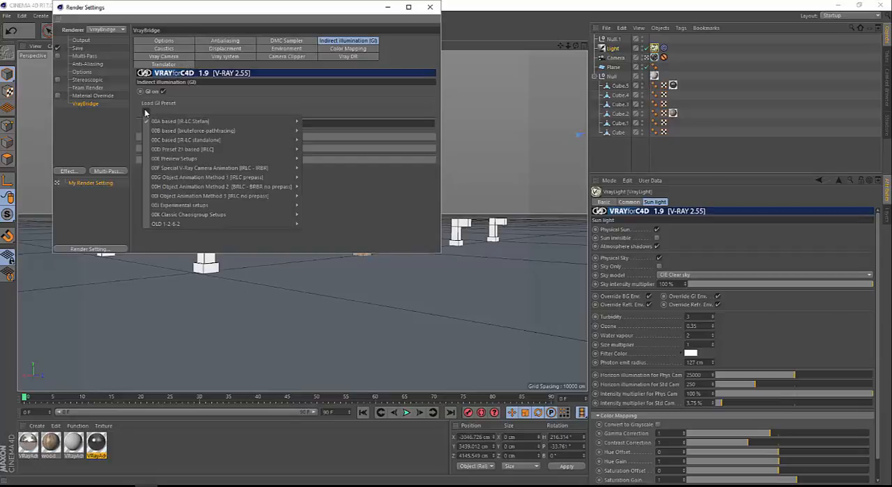
pyautogui.moveTo(174, 121)
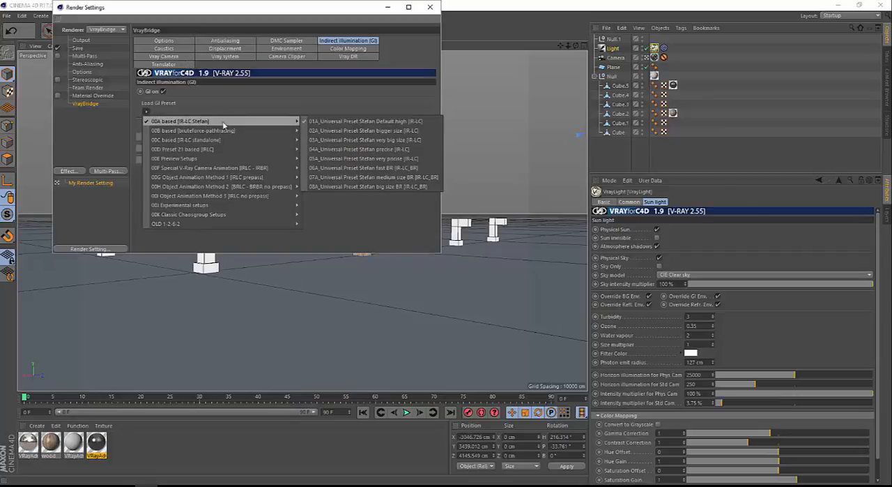
pyautogui.click(380, 132)
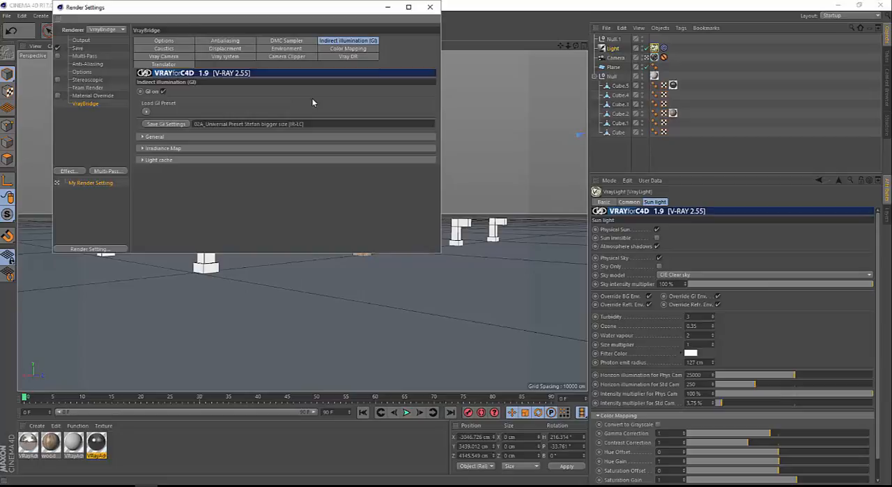
pyautogui.click(430, 8)
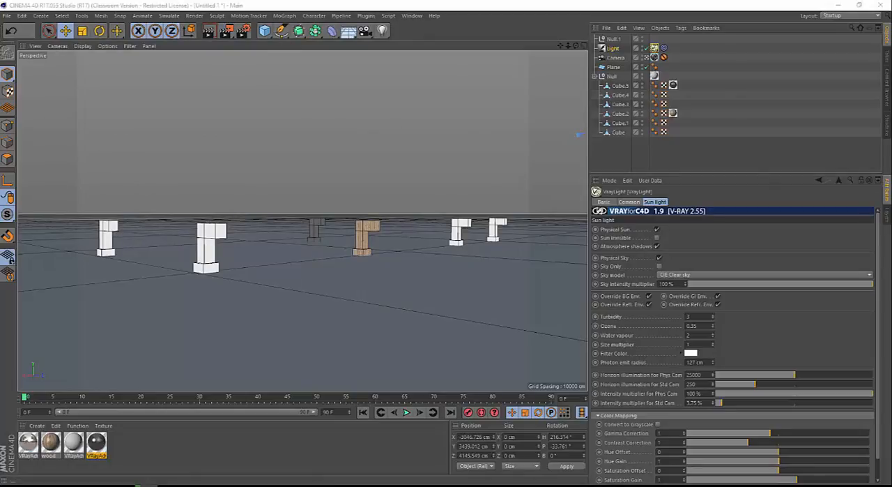
# Render the scene in the Picture Viewer and return to the main view
pyautogui.hotkey('shift', 'r')
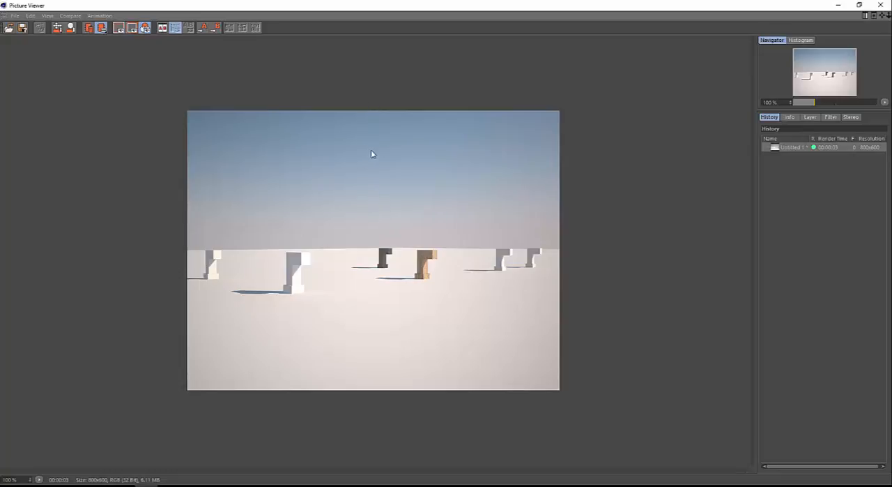
pyautogui.click(881, 4)
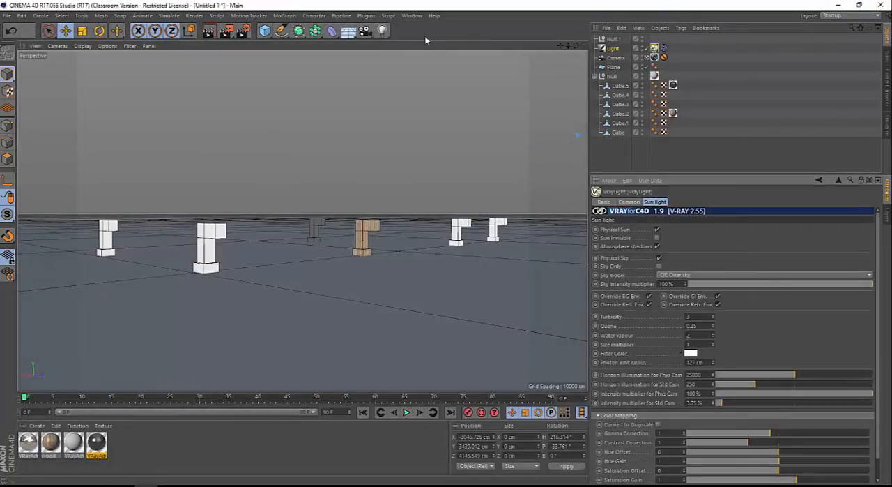
# Set the render output size to 1920 x 1080 pixels
pyautogui.click(243, 33)
pyautogui.moveTo(230, 10); pyautogui.dragTo(341, 54)
pyautogui.click(197, 85)
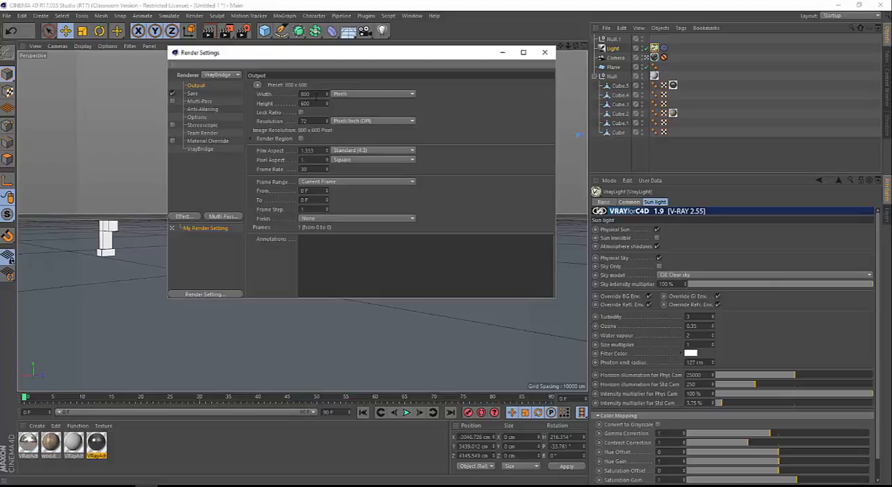
pyautogui.moveTo(311, 93); pyautogui.dragTo(282, 93)
pyautogui.write('1920')
pyautogui.press('Tab')
pyautogui.write('1')
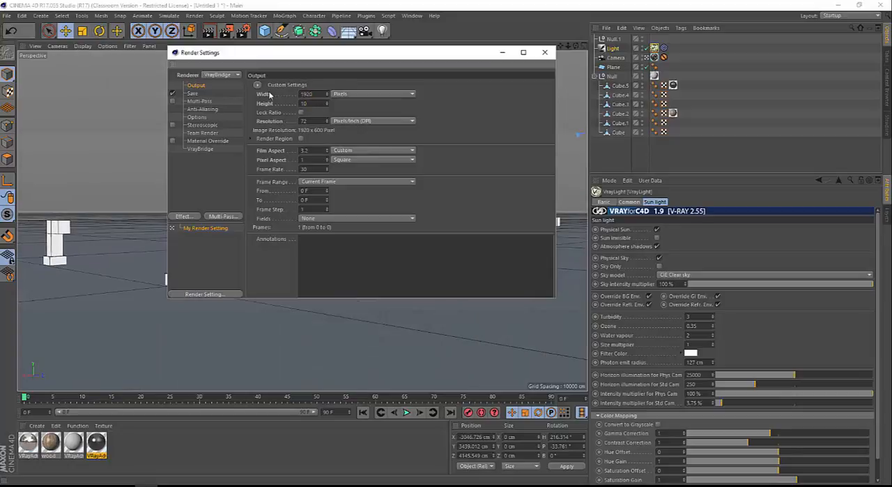
pyautogui.write('080')
pyautogui.press('Return')
# Lock the output's aspect ratio and set its width to 1500 pixels
pyautogui.click(301, 113)
pyautogui.doubleClick(305, 94)
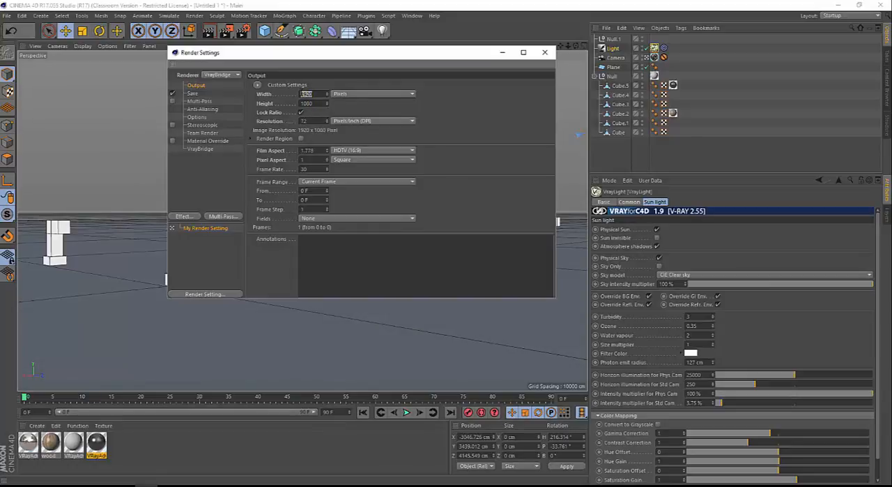
pyautogui.write('1550')
pyautogui.press('Tab')
pyautogui.click(545, 52)
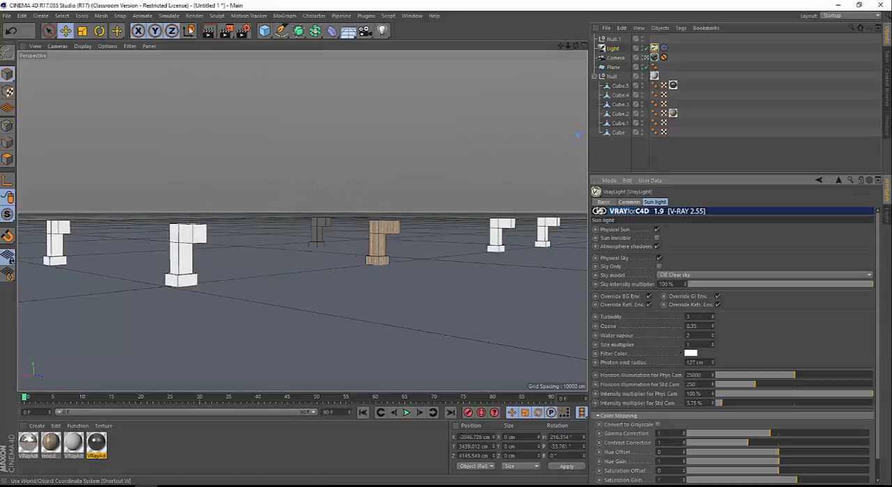
# Render the scene at the new output size and compare it with the earlier 800 x 600 render
pyautogui.click(230, 36)
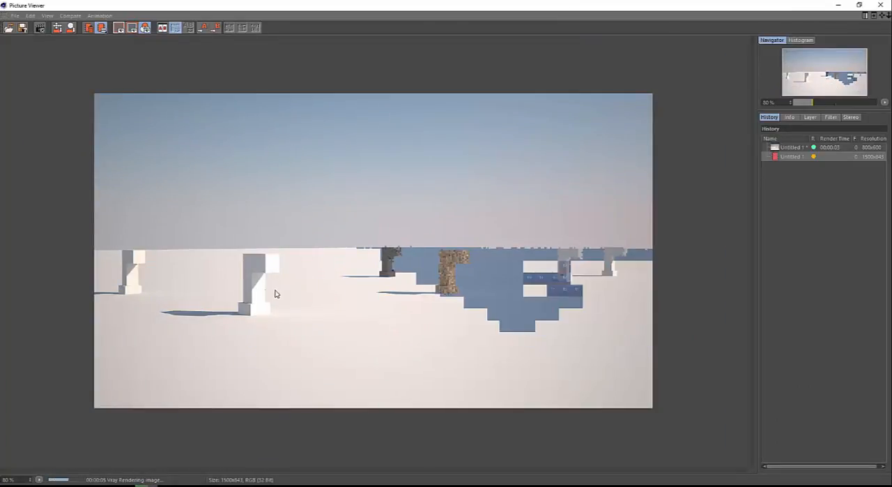
pyautogui.scroll(1, 259, 296)
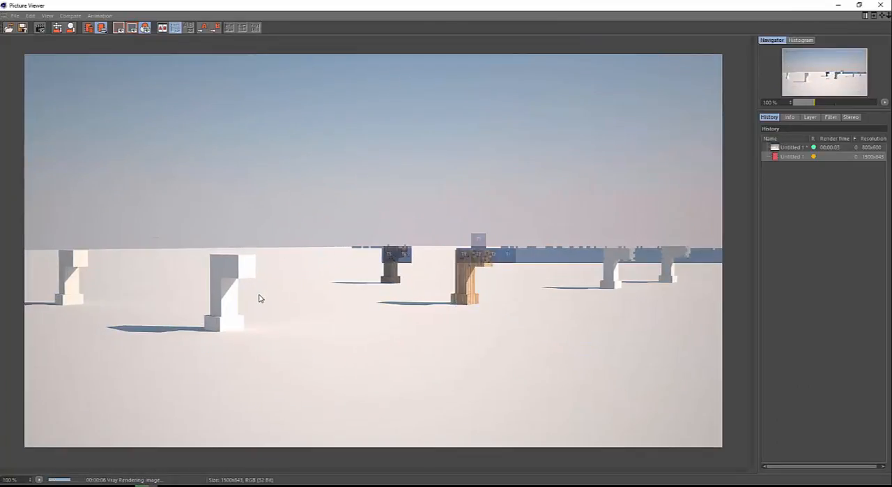
pyautogui.click(799, 149)
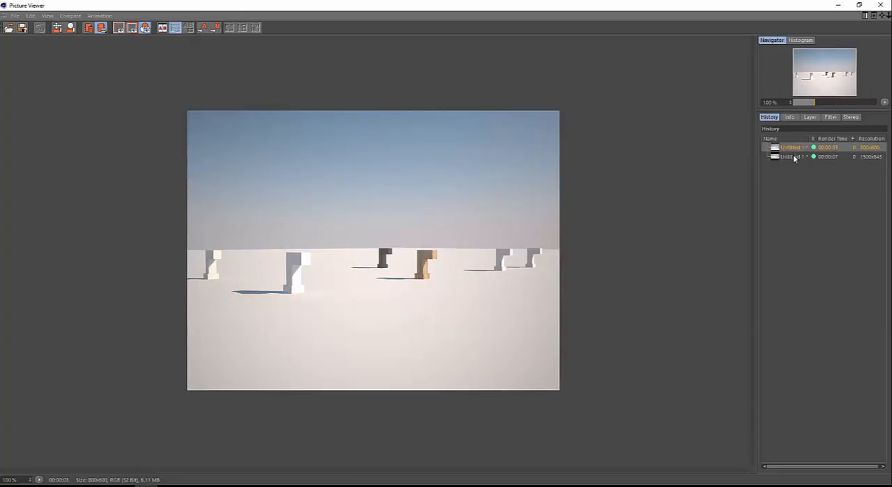
pyautogui.click(794, 157)
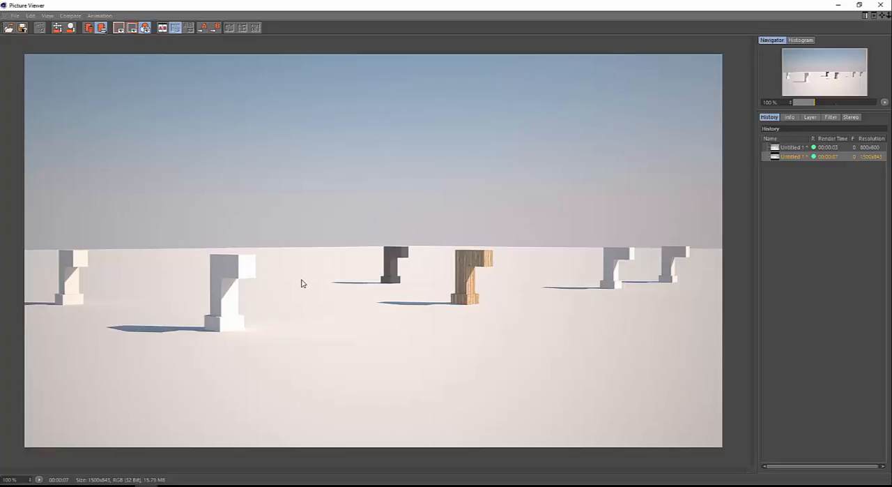
pyautogui.click(880, 5)
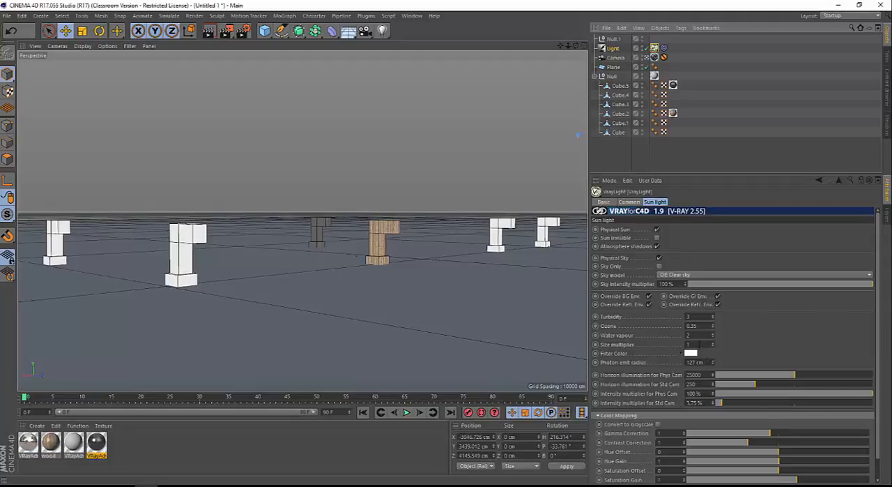
# Set the sun light's size multiplier to 10, and render the scene again to view the new shadows
pyautogui.click(690, 344)
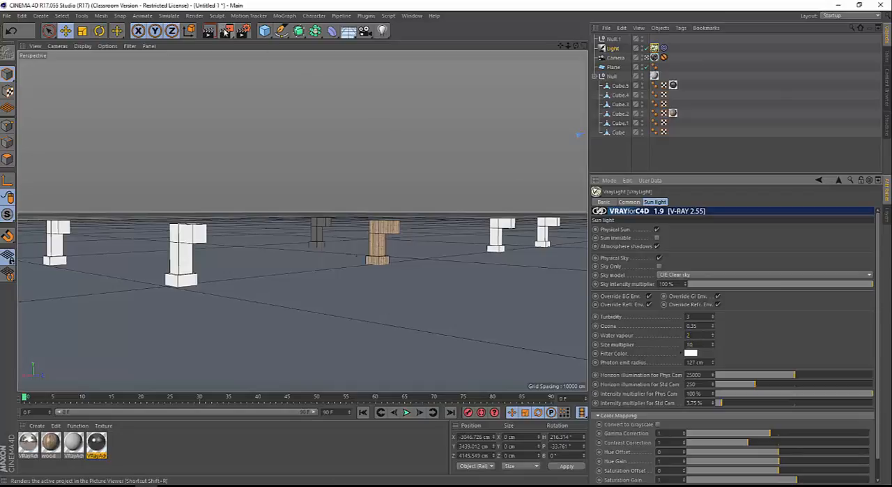
pyautogui.hotkey('shift', 'r')
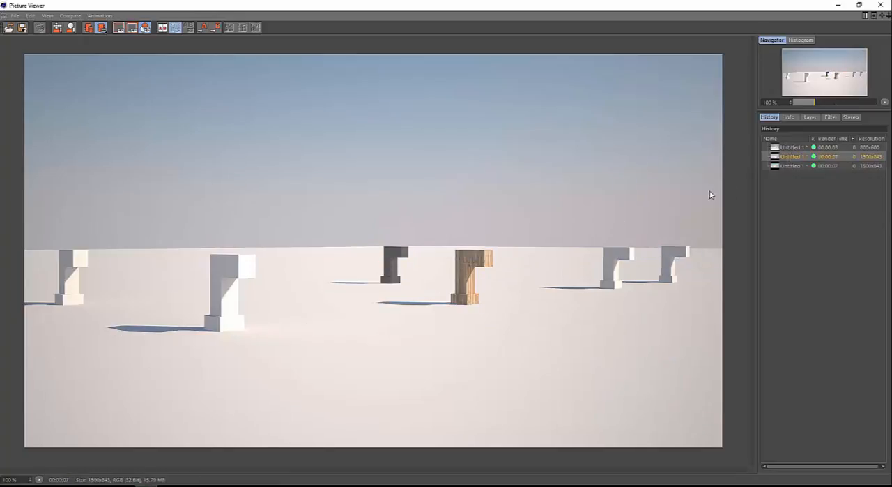
pyautogui.click(785, 166)
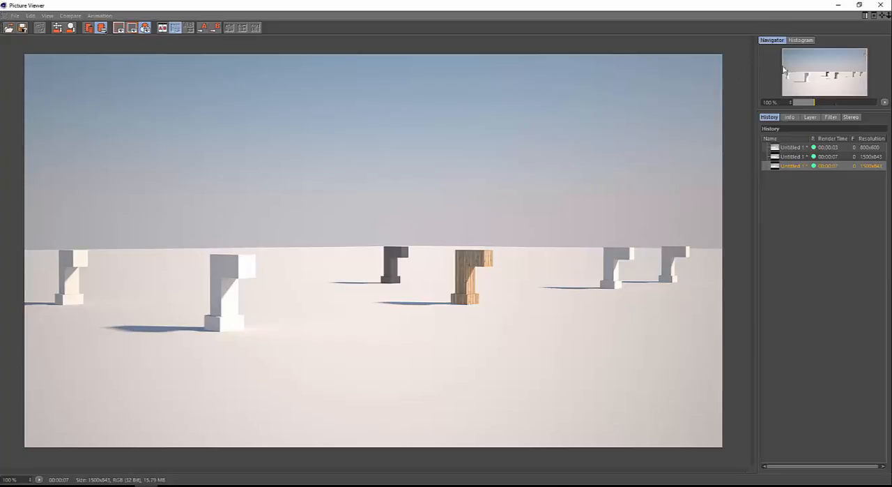
pyautogui.click(881, 5)
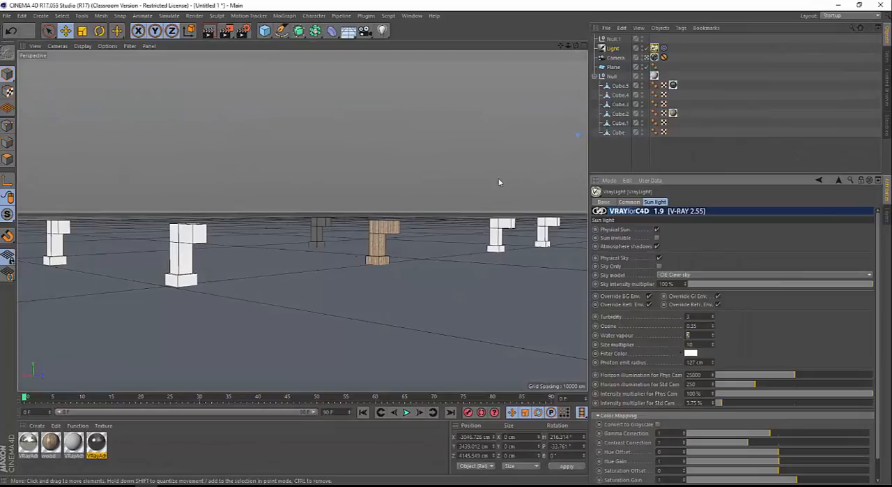